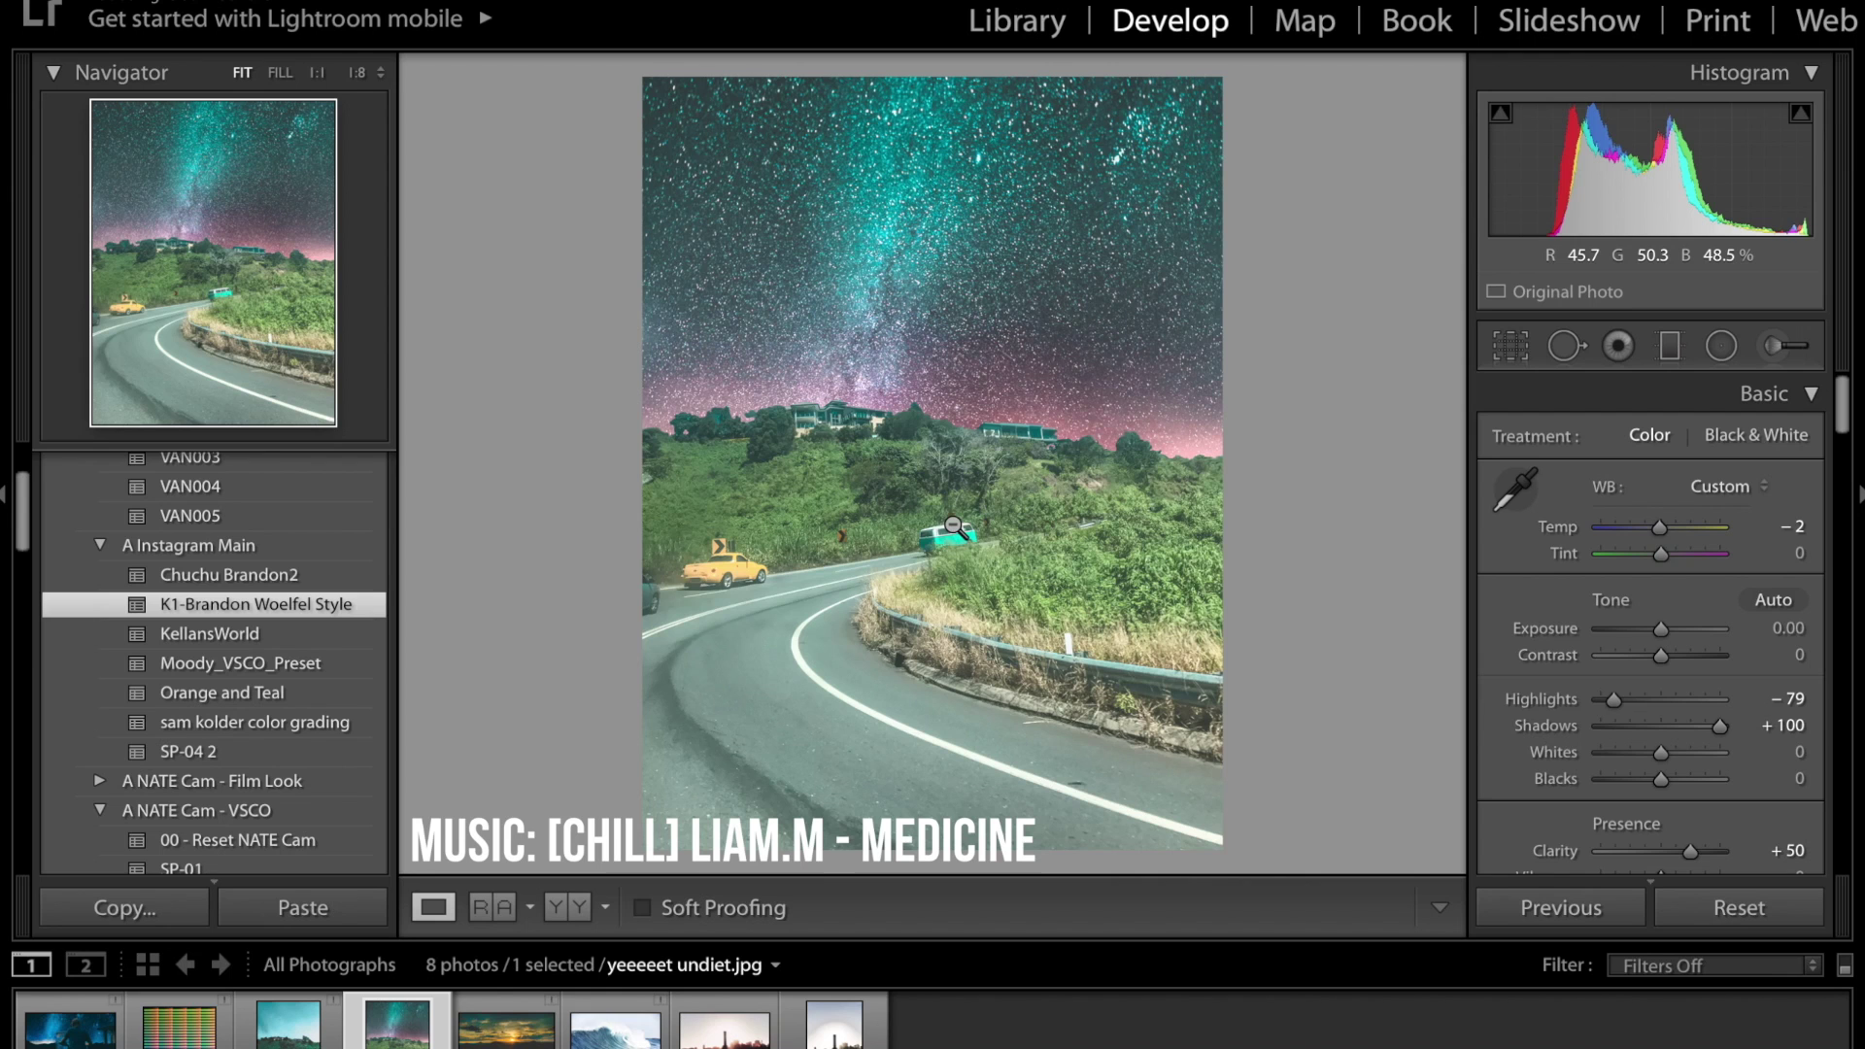
Clear the earlier teal edits and try the VAN002, VAN004 and KellansWorld presets
{"action": "scroll", "coordinate": [275, 541], "scroll_direction": "up", "scroll_amount": 3}
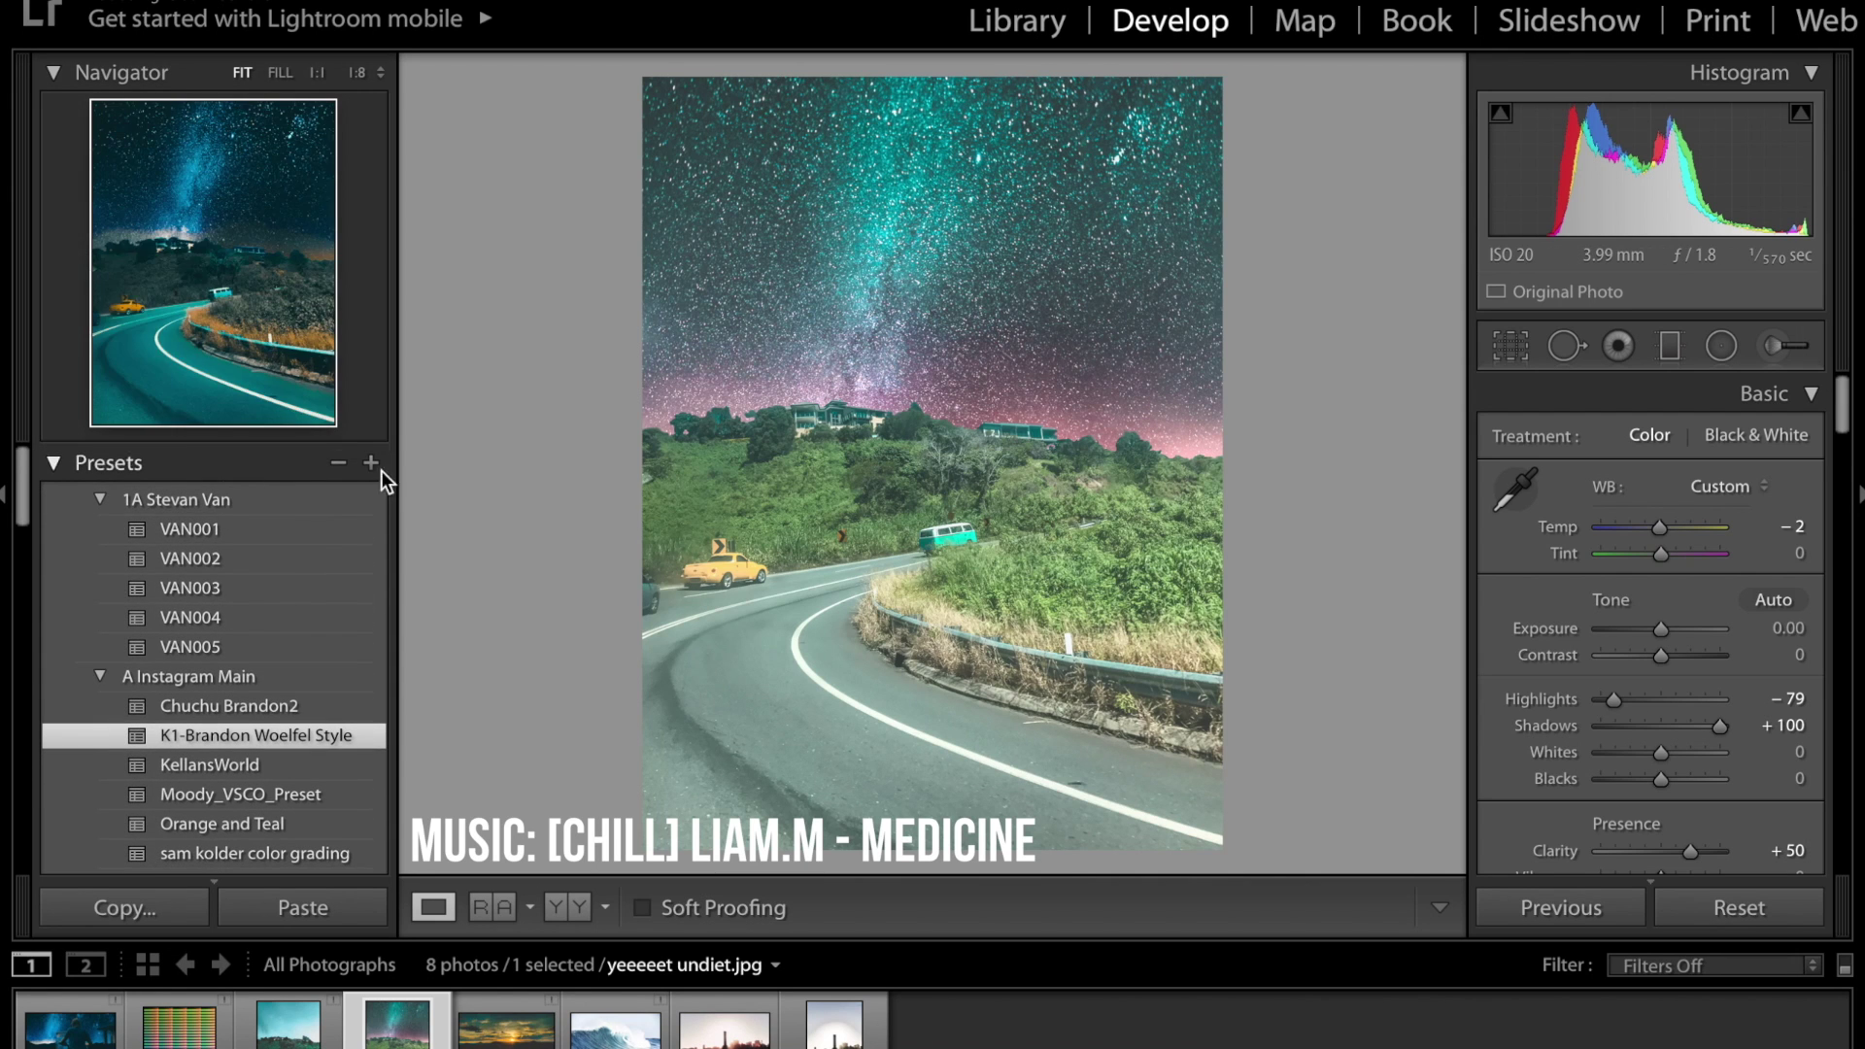
{"action": "left_click", "coordinate": [1740, 911]}
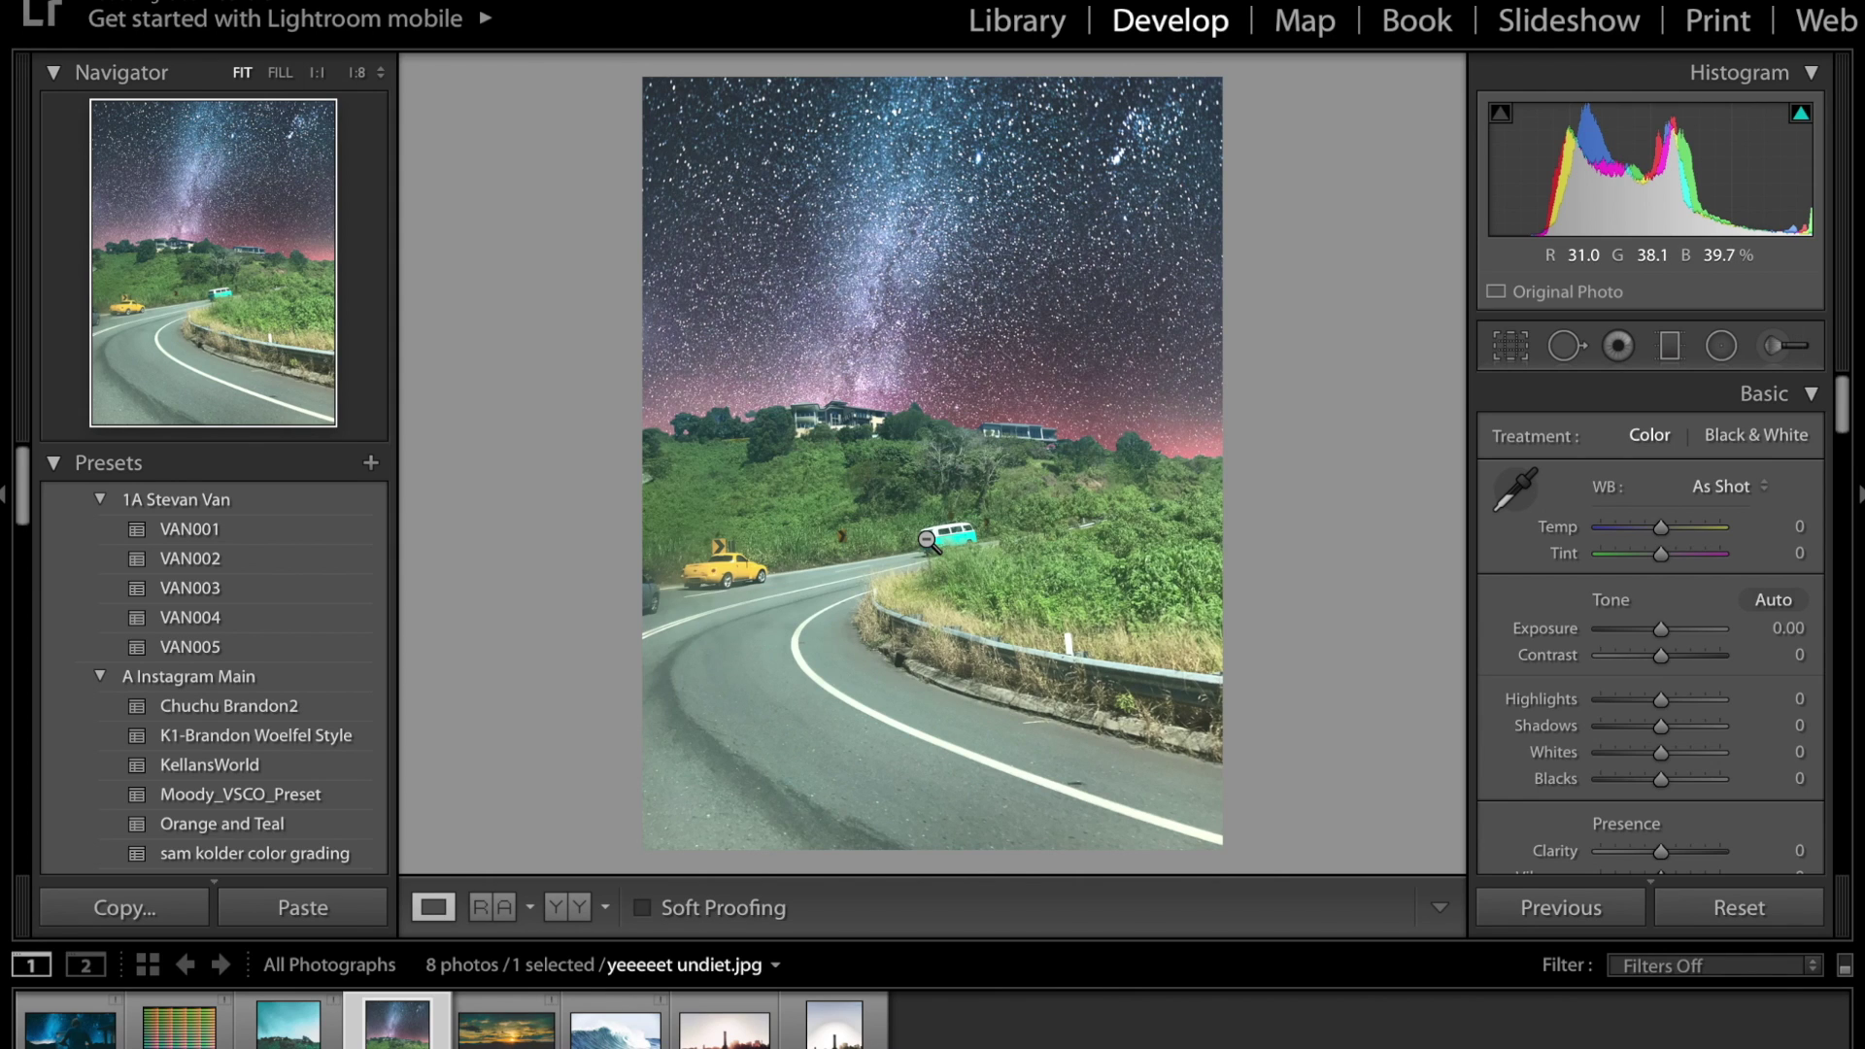
{"action": "left_click", "coordinate": [221, 558]}
{"action": "left_click", "coordinate": [223, 606]}
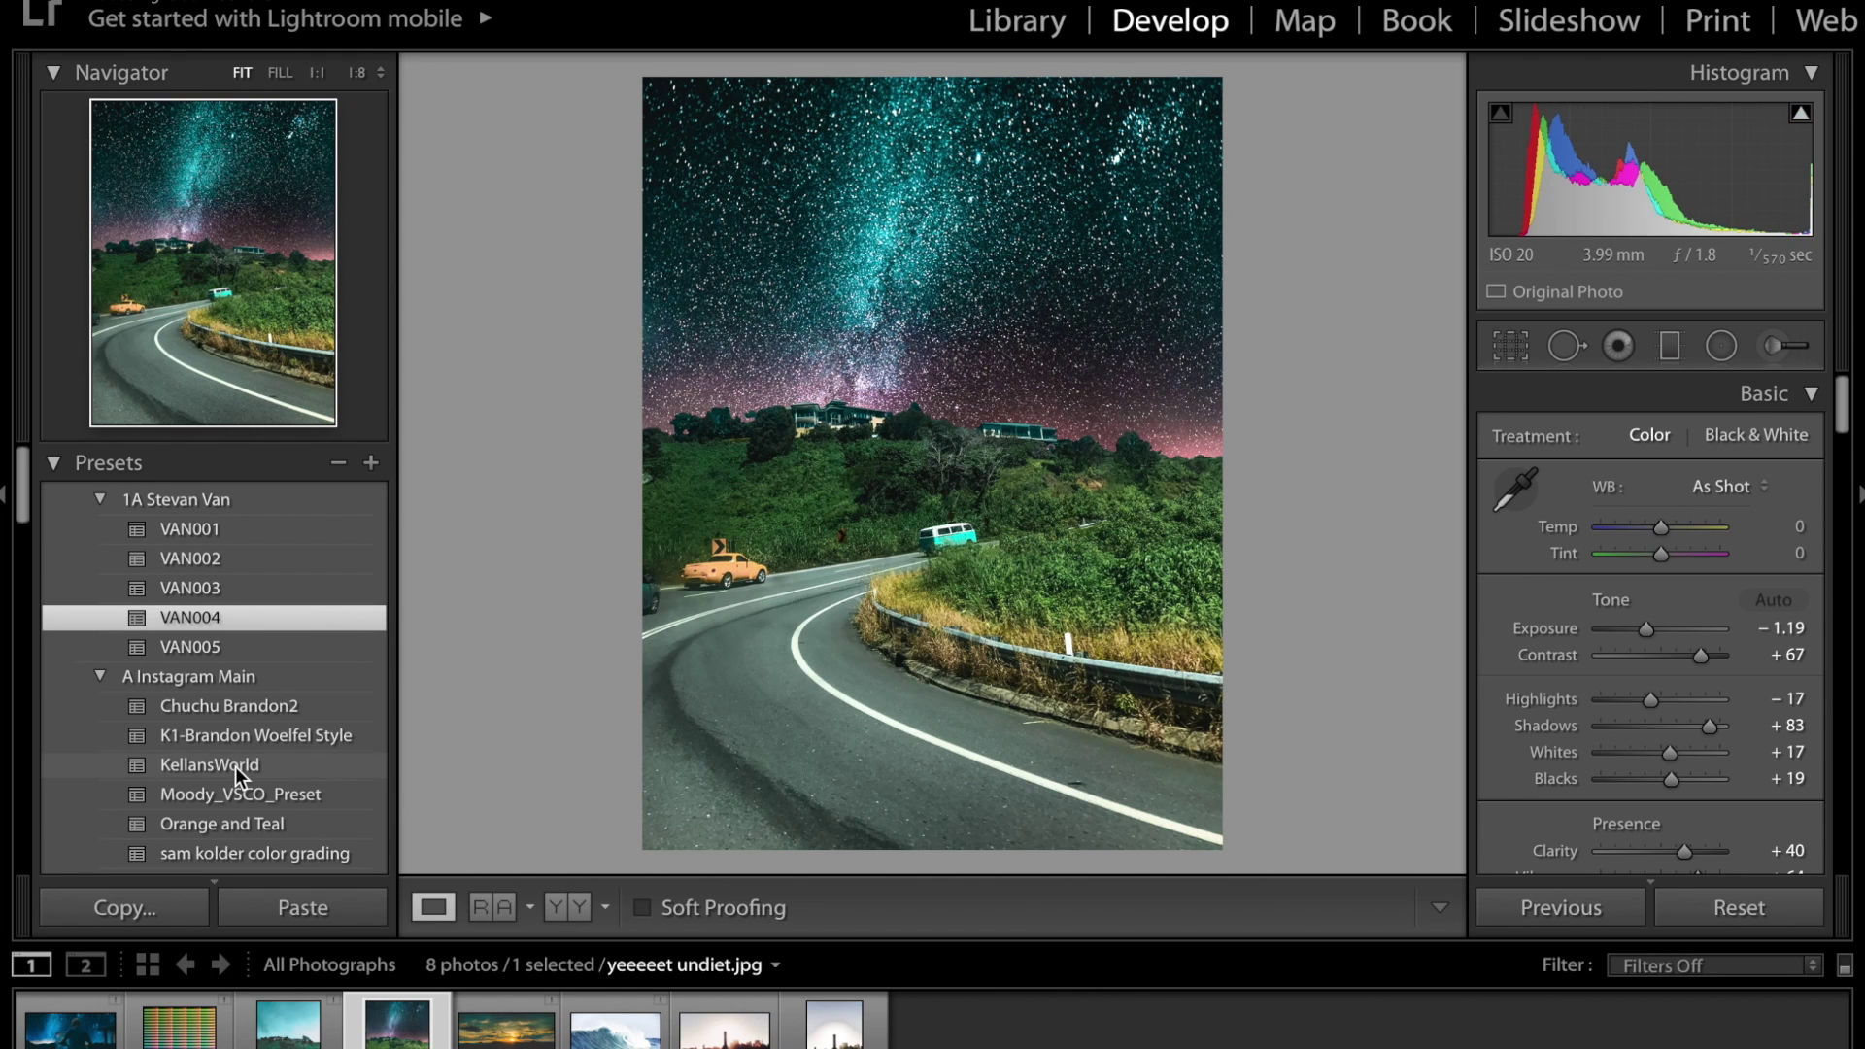
{"action": "left_click", "coordinate": [235, 766]}
Cycle through presets VAN001 to VAN004, settling on the muted VAN005 look
{"action": "left_click", "coordinate": [259, 793]}
{"action": "scroll", "coordinate": [258, 792], "scroll_direction": "down", "scroll_amount": 10}
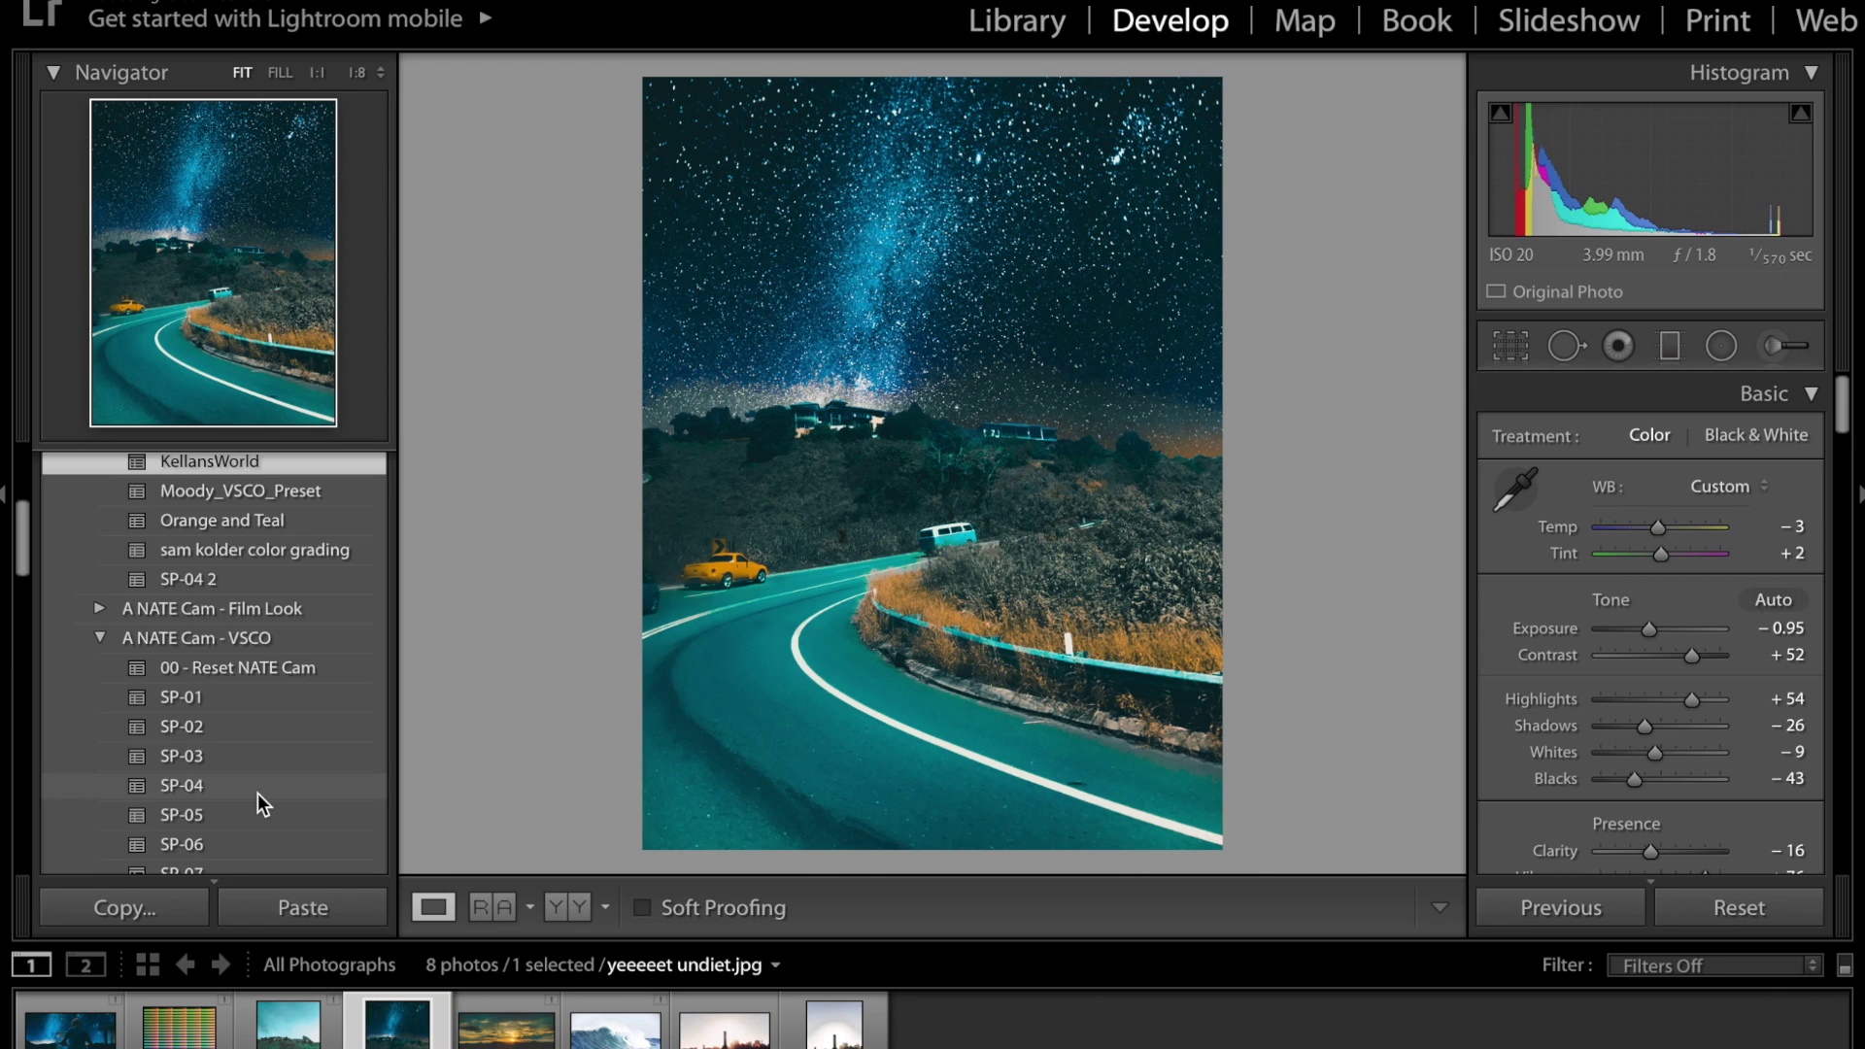
{"action": "scroll", "coordinate": [258, 793], "scroll_direction": "down", "scroll_amount": 5}
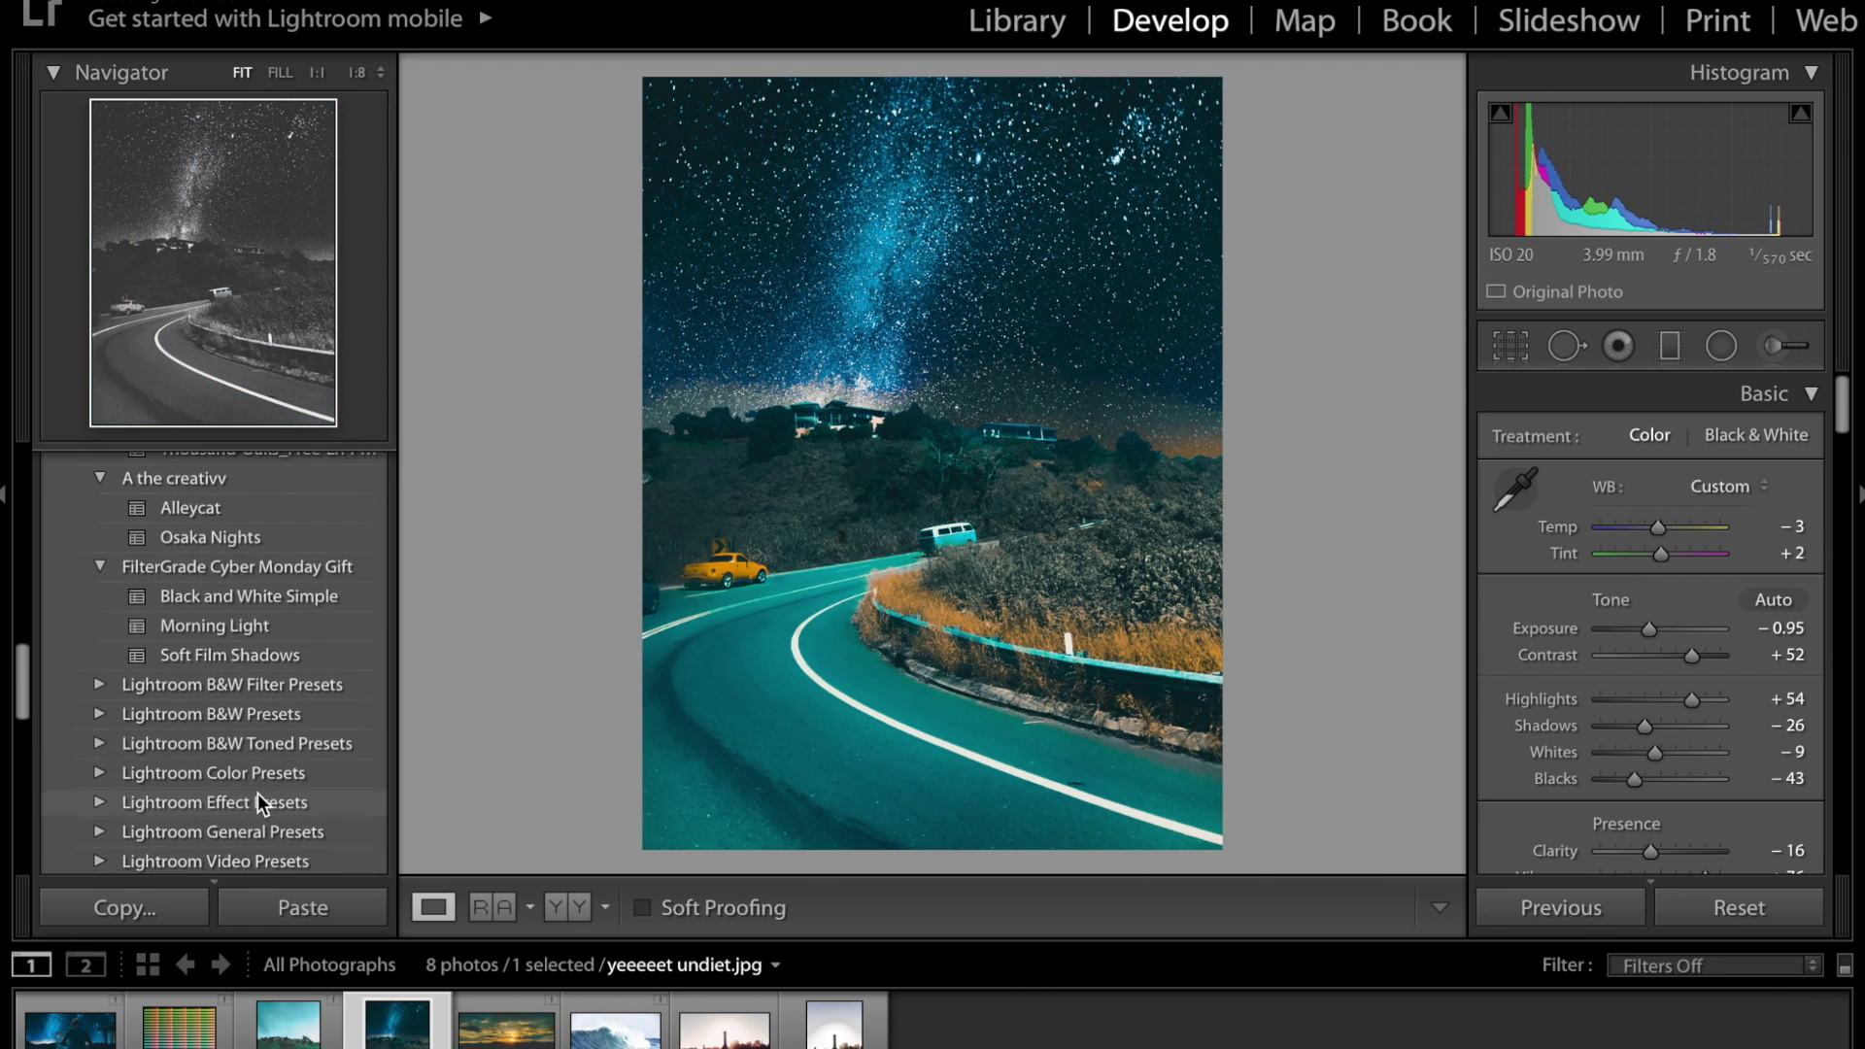
{"action": "scroll", "coordinate": [259, 793], "scroll_direction": "up", "scroll_amount": 3}
{"action": "scroll", "coordinate": [258, 793], "scroll_direction": "up", "scroll_amount": 8}
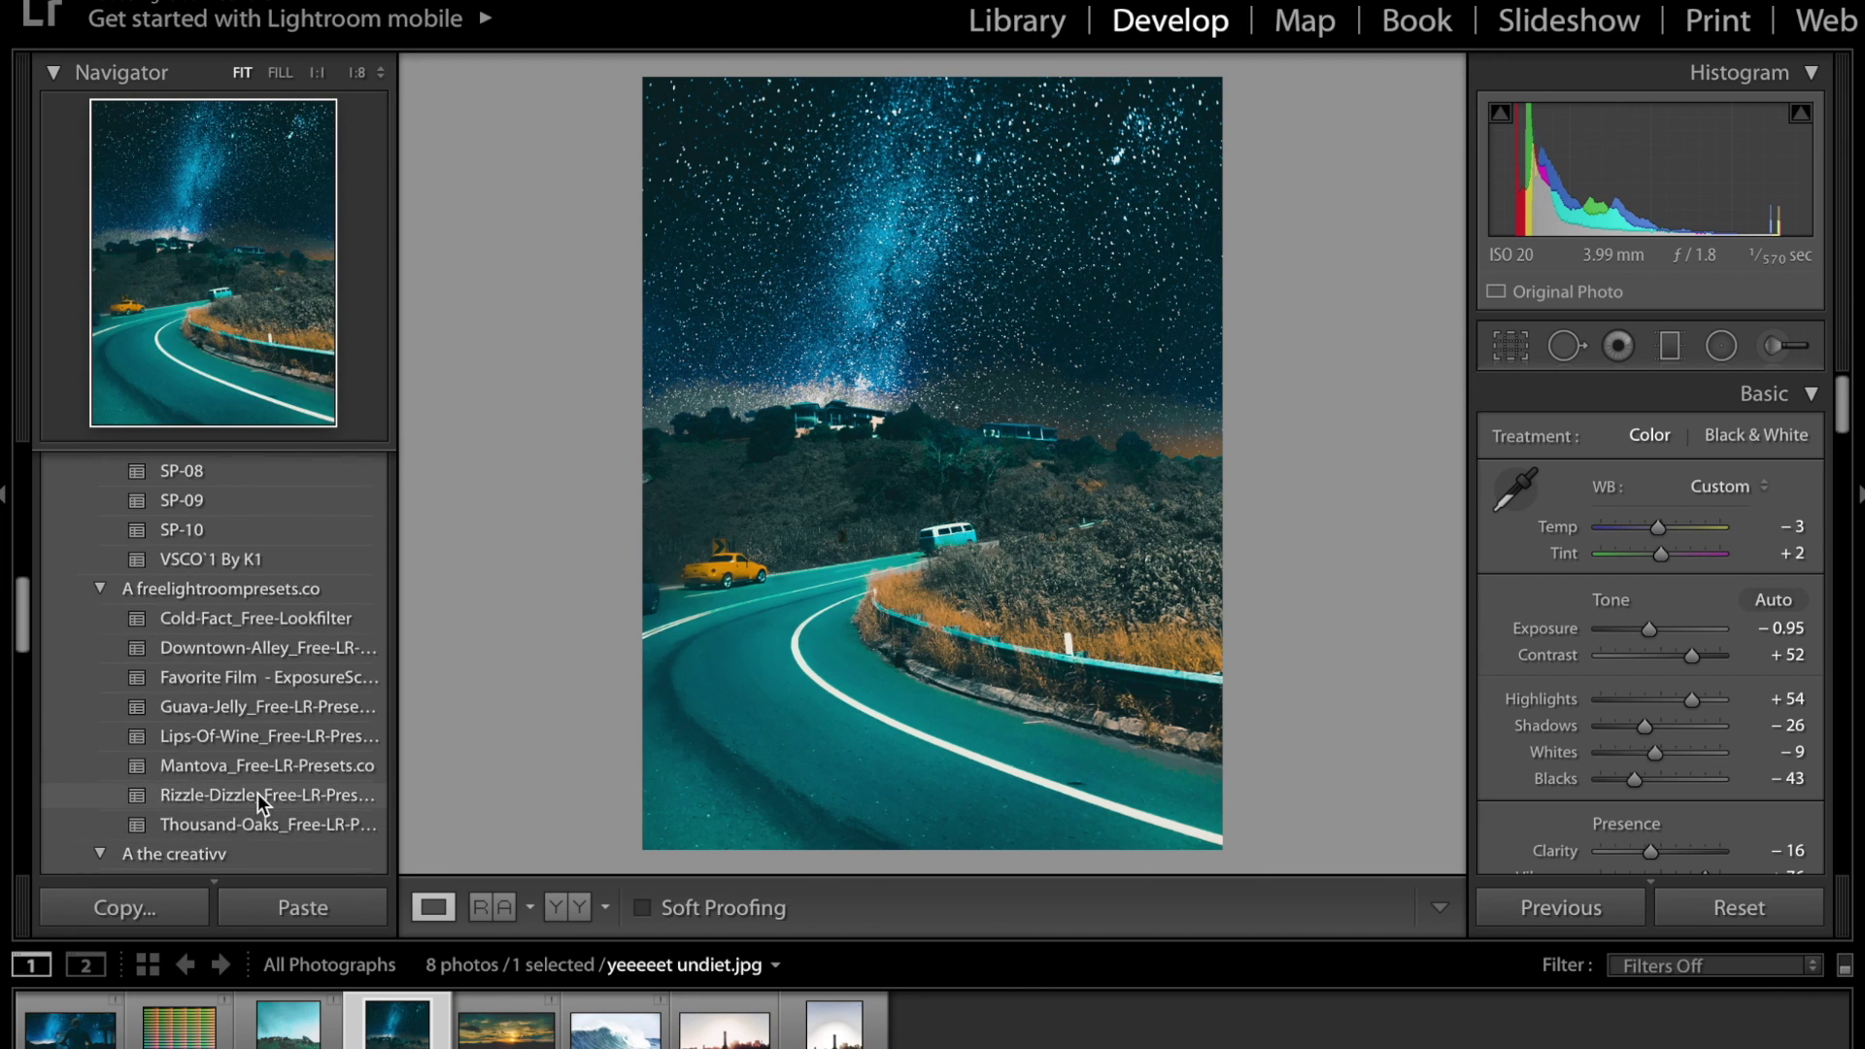
{"action": "scroll", "coordinate": [258, 792], "scroll_direction": "up", "scroll_amount": 4}
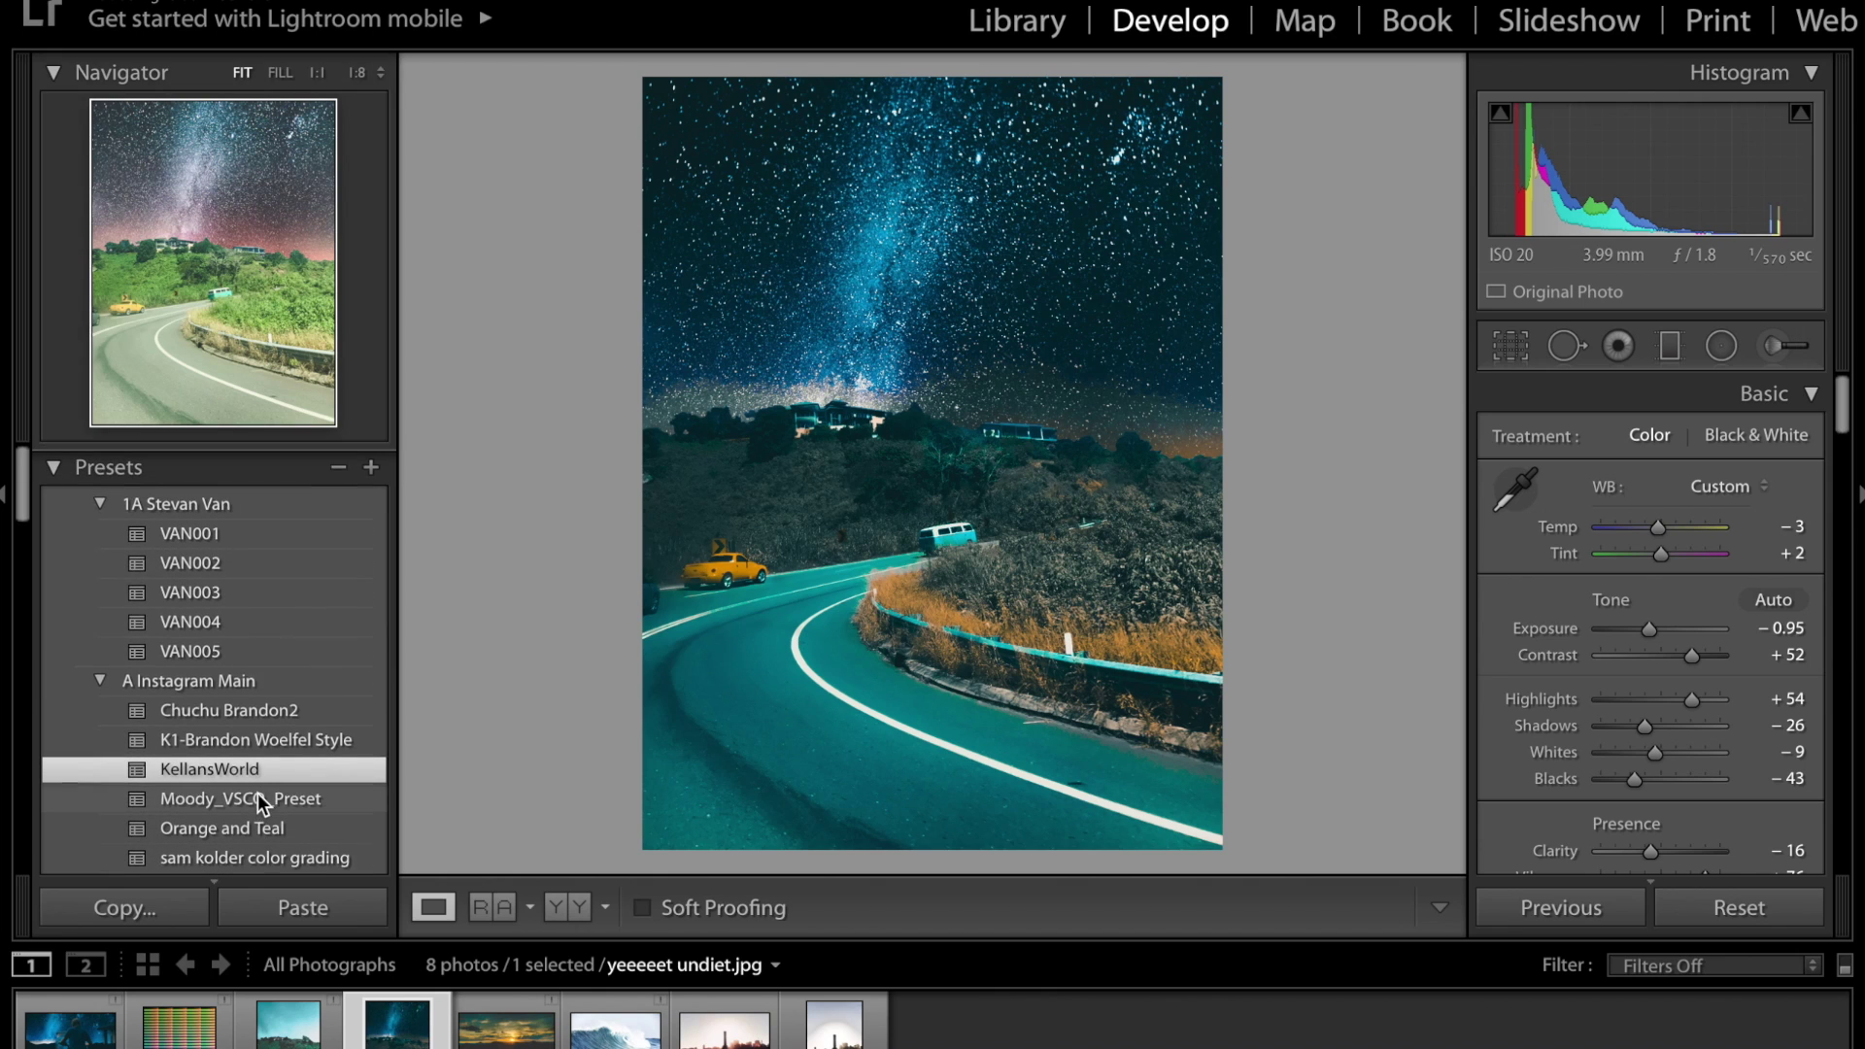
{"action": "left_click", "coordinate": [260, 528]}
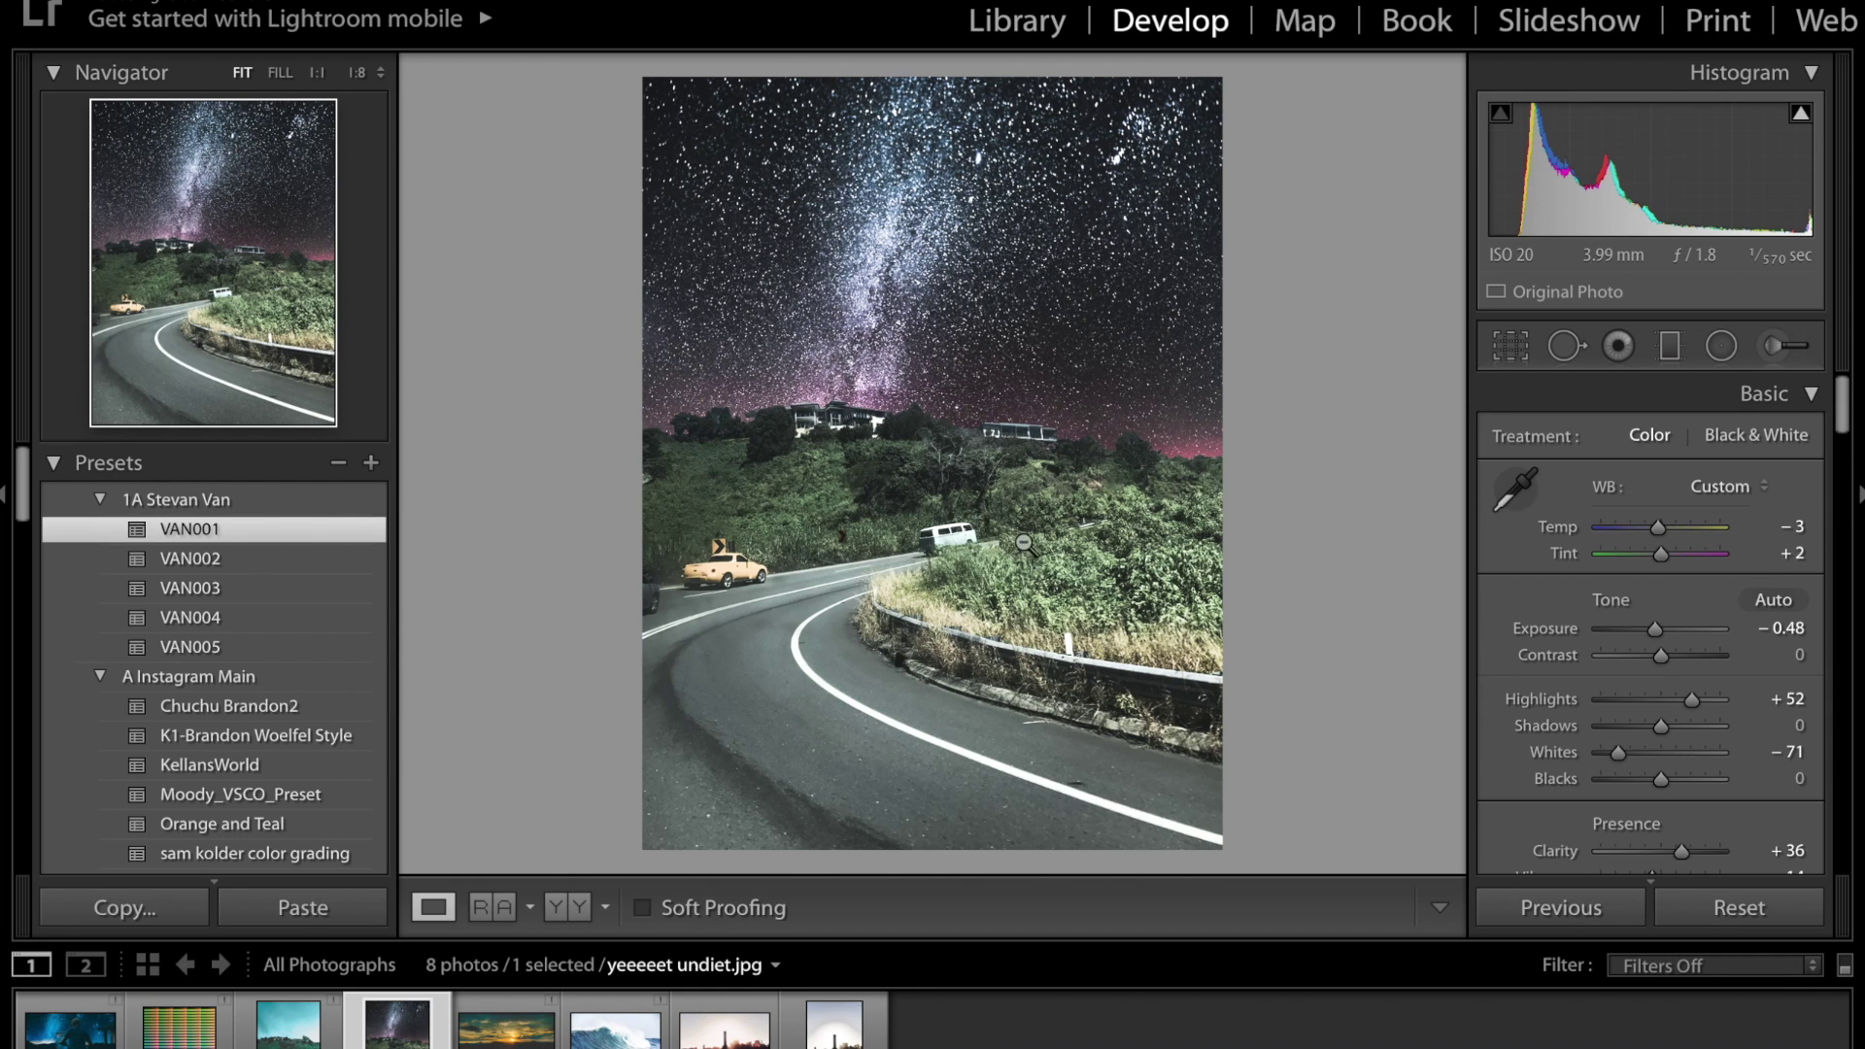
{"action": "left_click", "coordinate": [202, 555]}
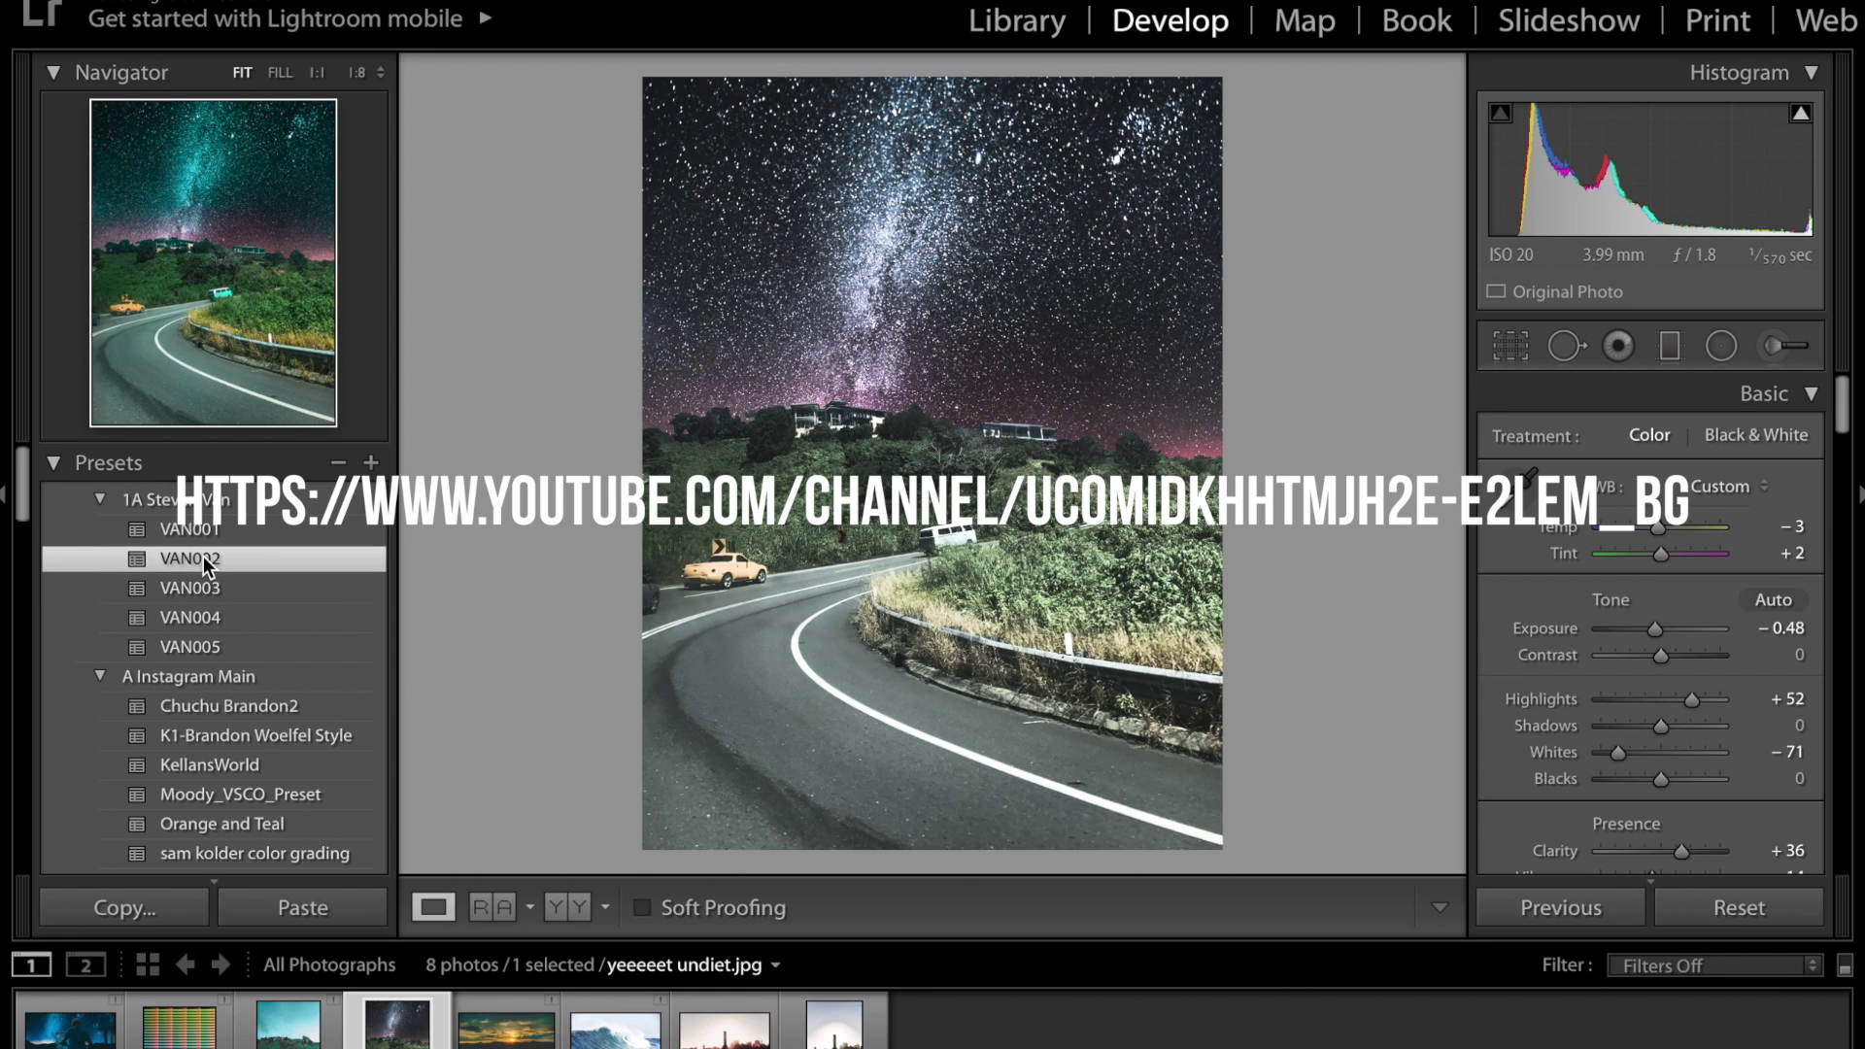
{"action": "left_click", "coordinate": [218, 591]}
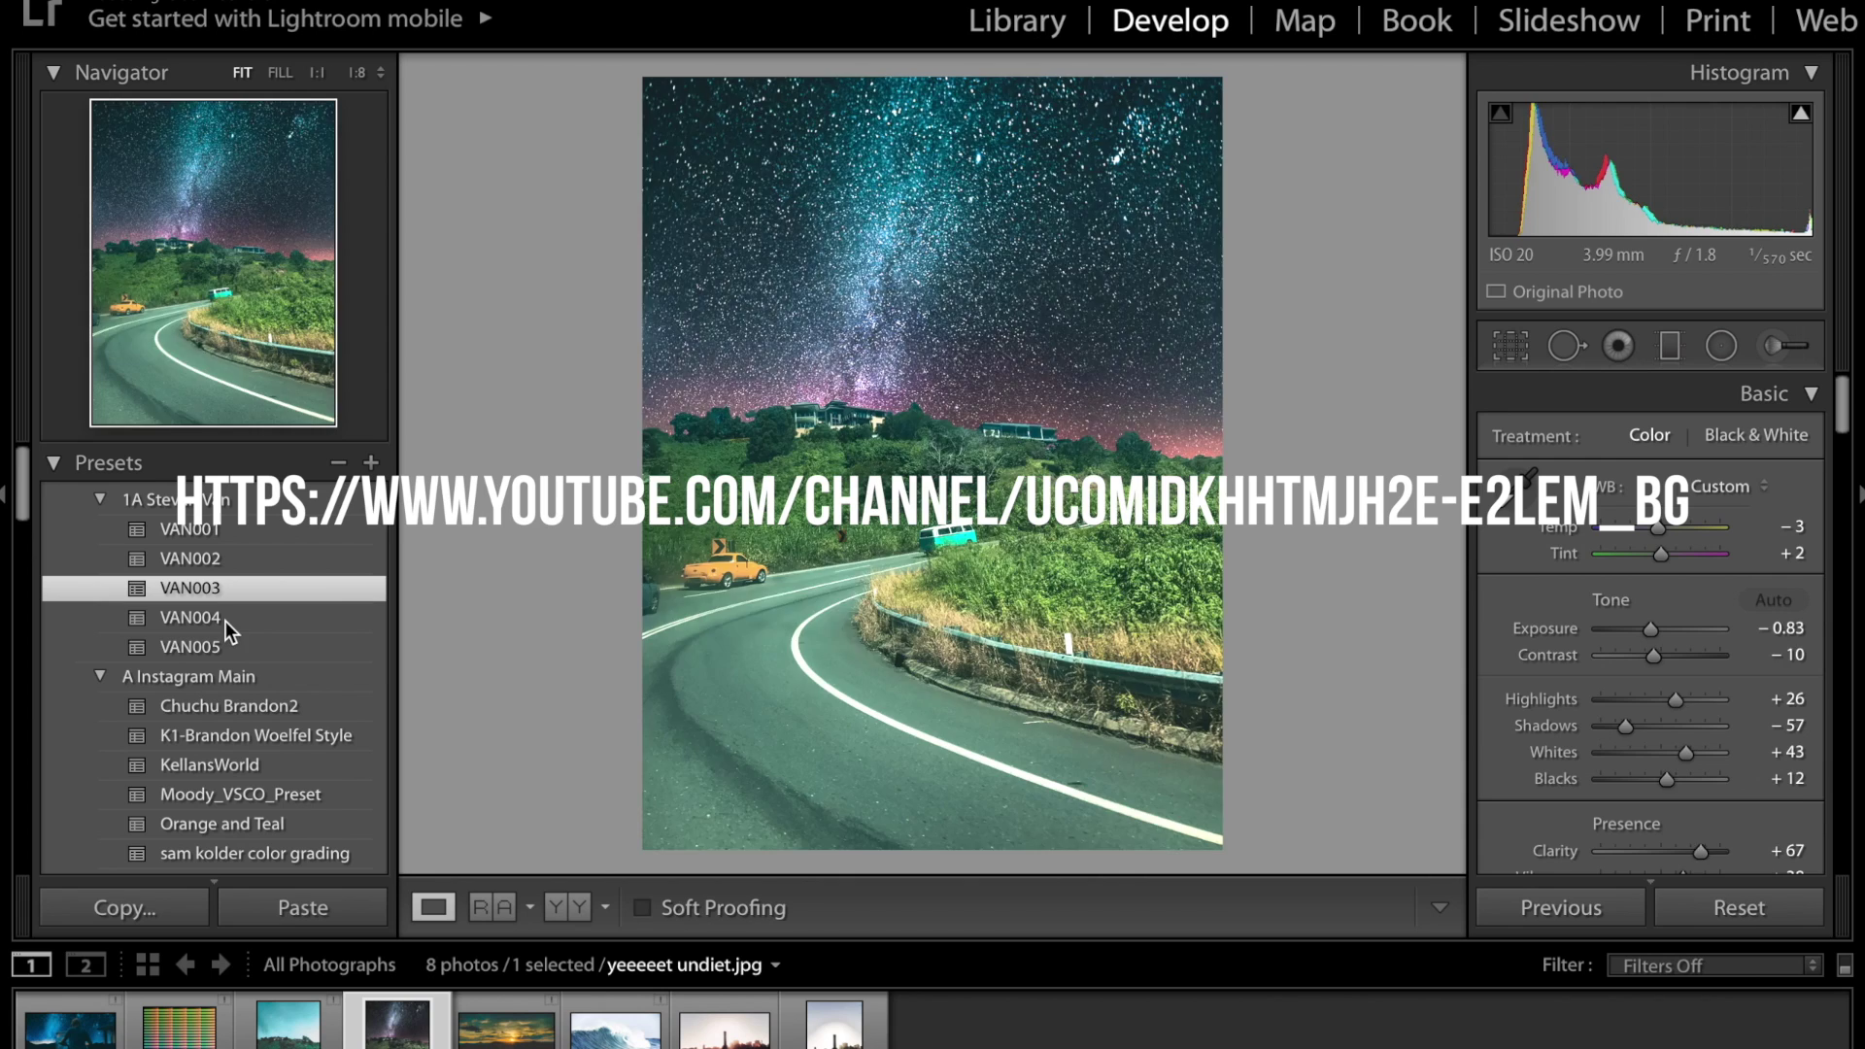
{"action": "left_click", "coordinate": [225, 621]}
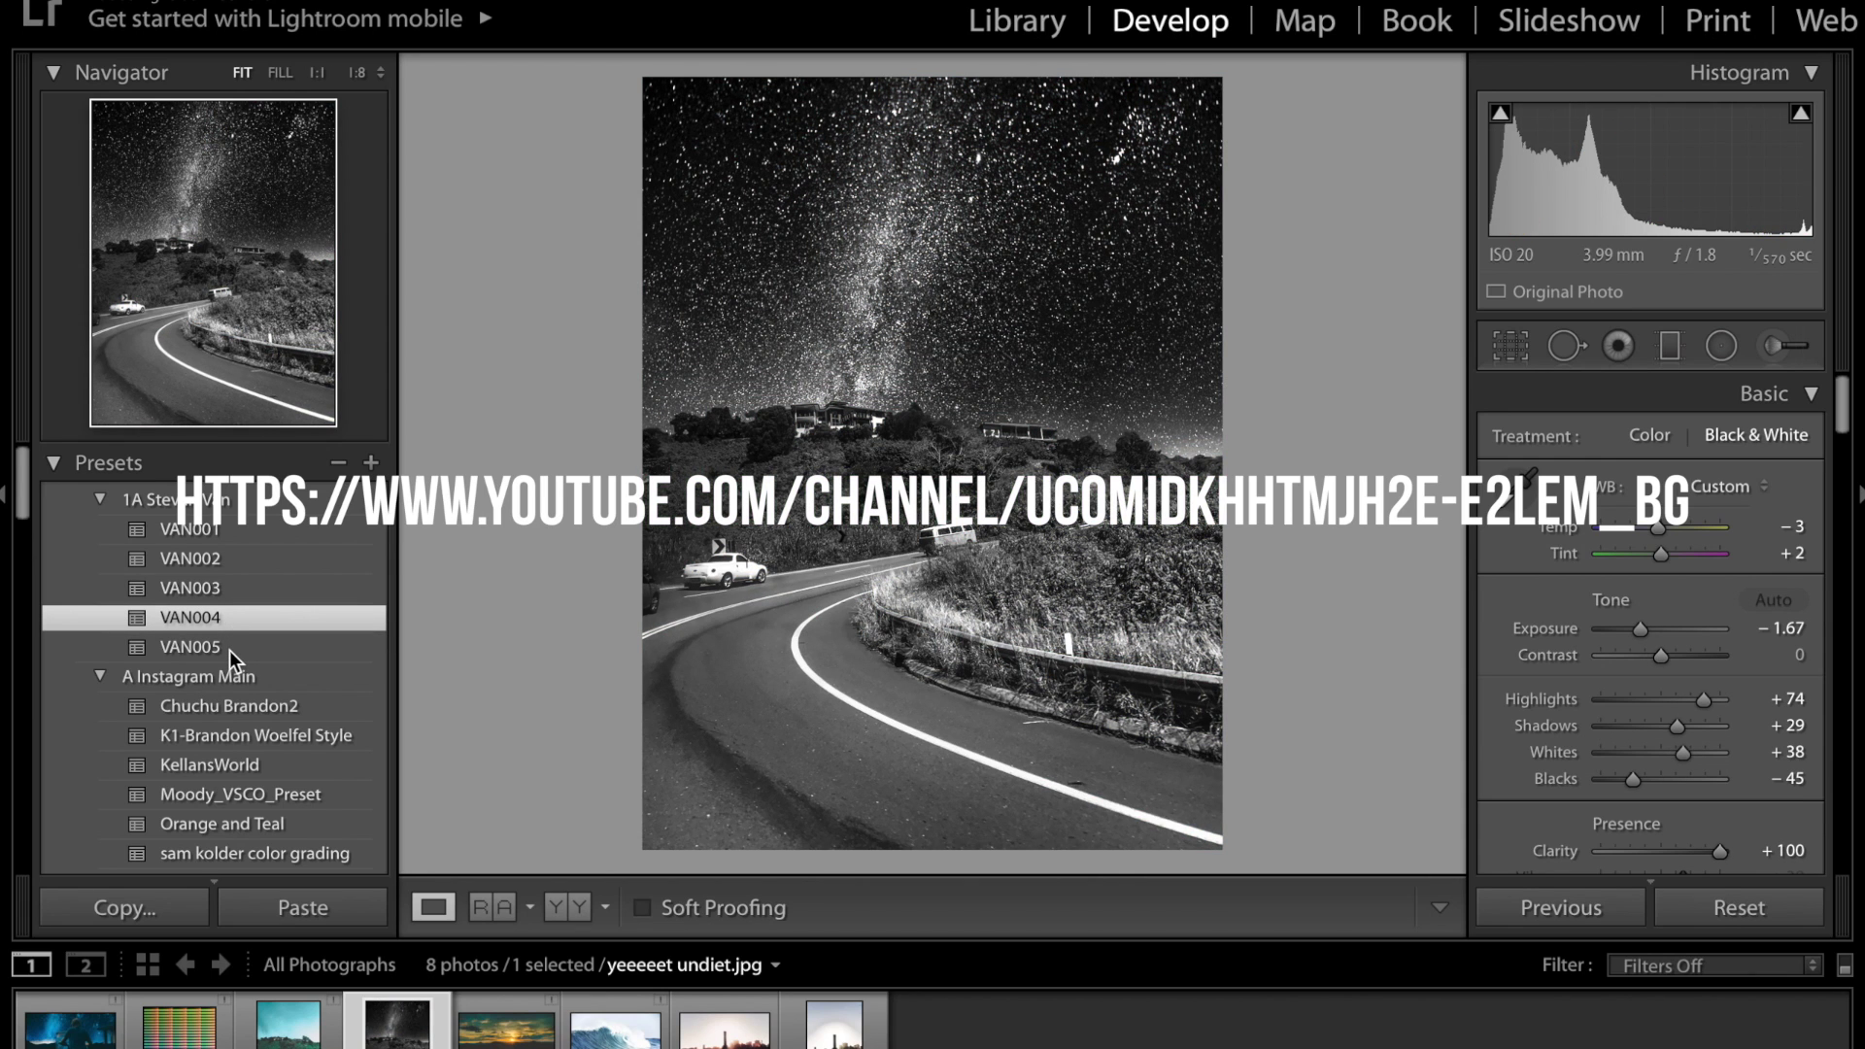
{"action": "left_click", "coordinate": [230, 650]}
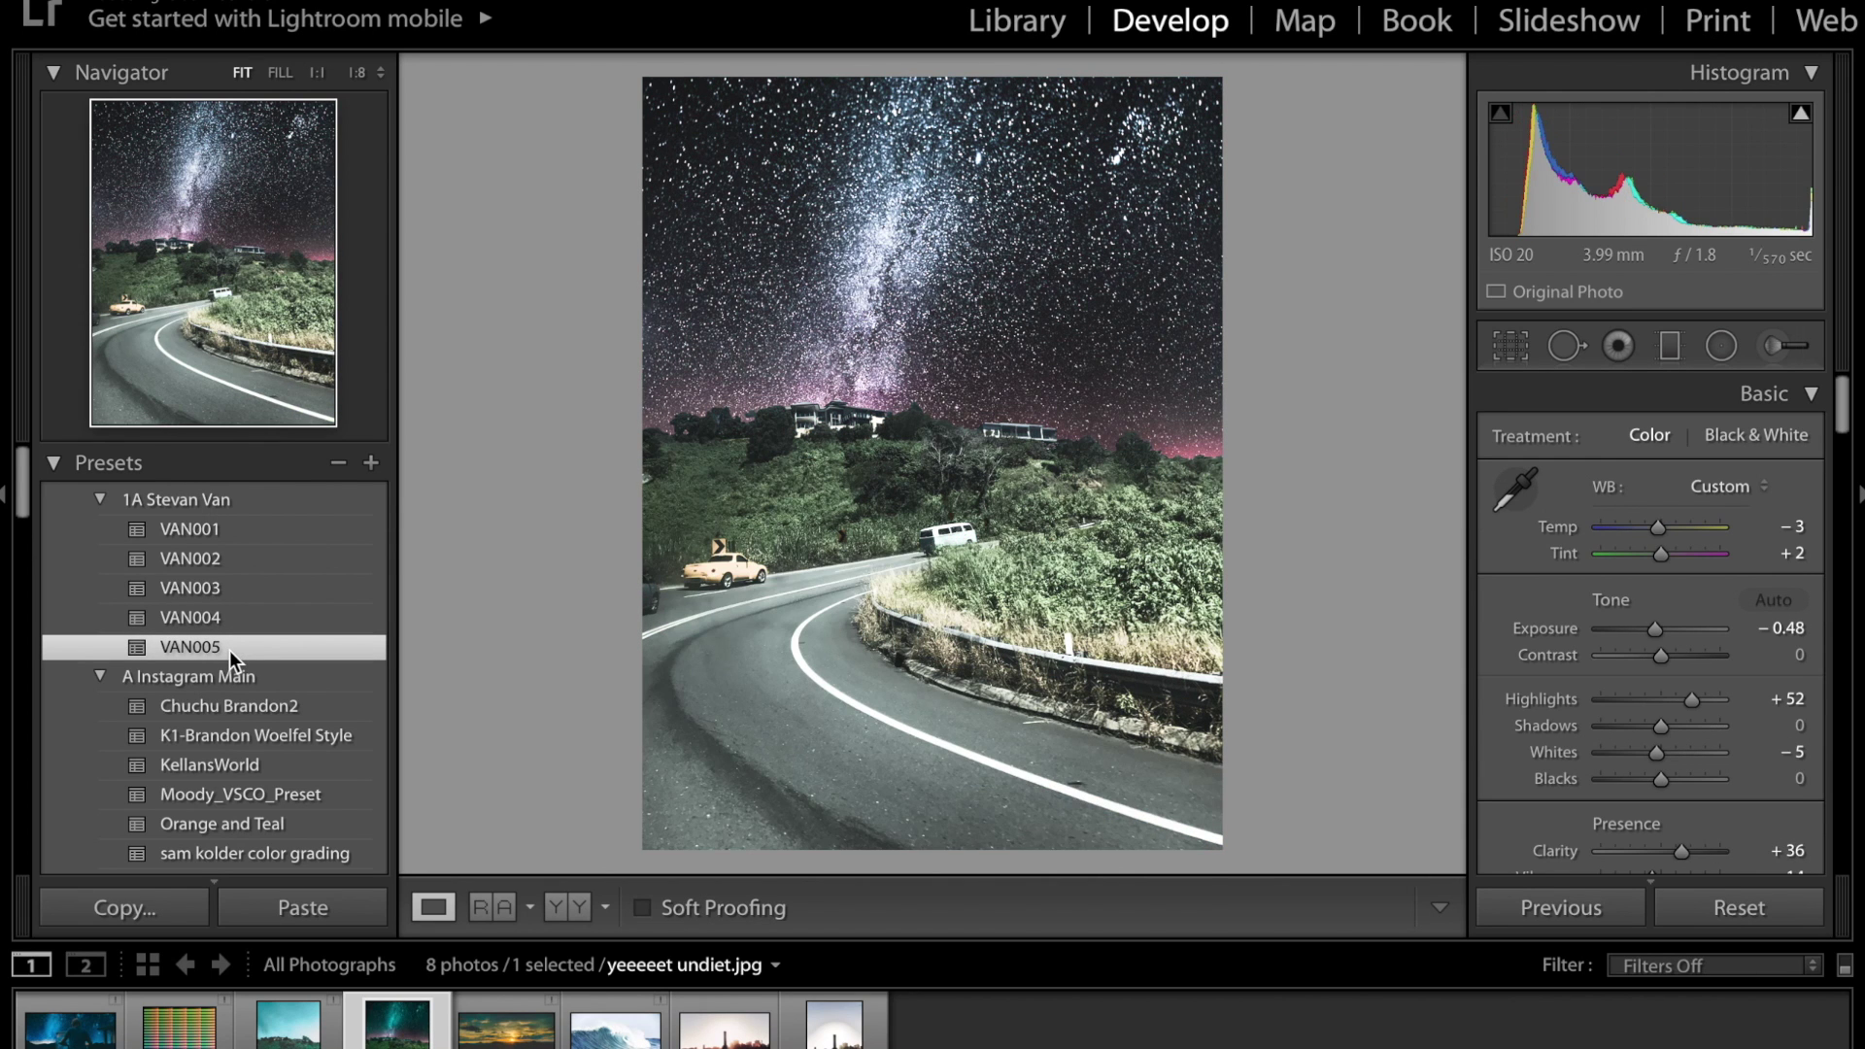
{"action": "scroll", "coordinate": [230, 650], "scroll_direction": "down", "scroll_amount": 2}
Try Chuchu Brandon2, K1-Brandon Woelfel Style, KellansWorld, Moody_VSCO_Preset and Orange and Teal, ending on SP-04 2
{"action": "left_click", "coordinate": [247, 648]}
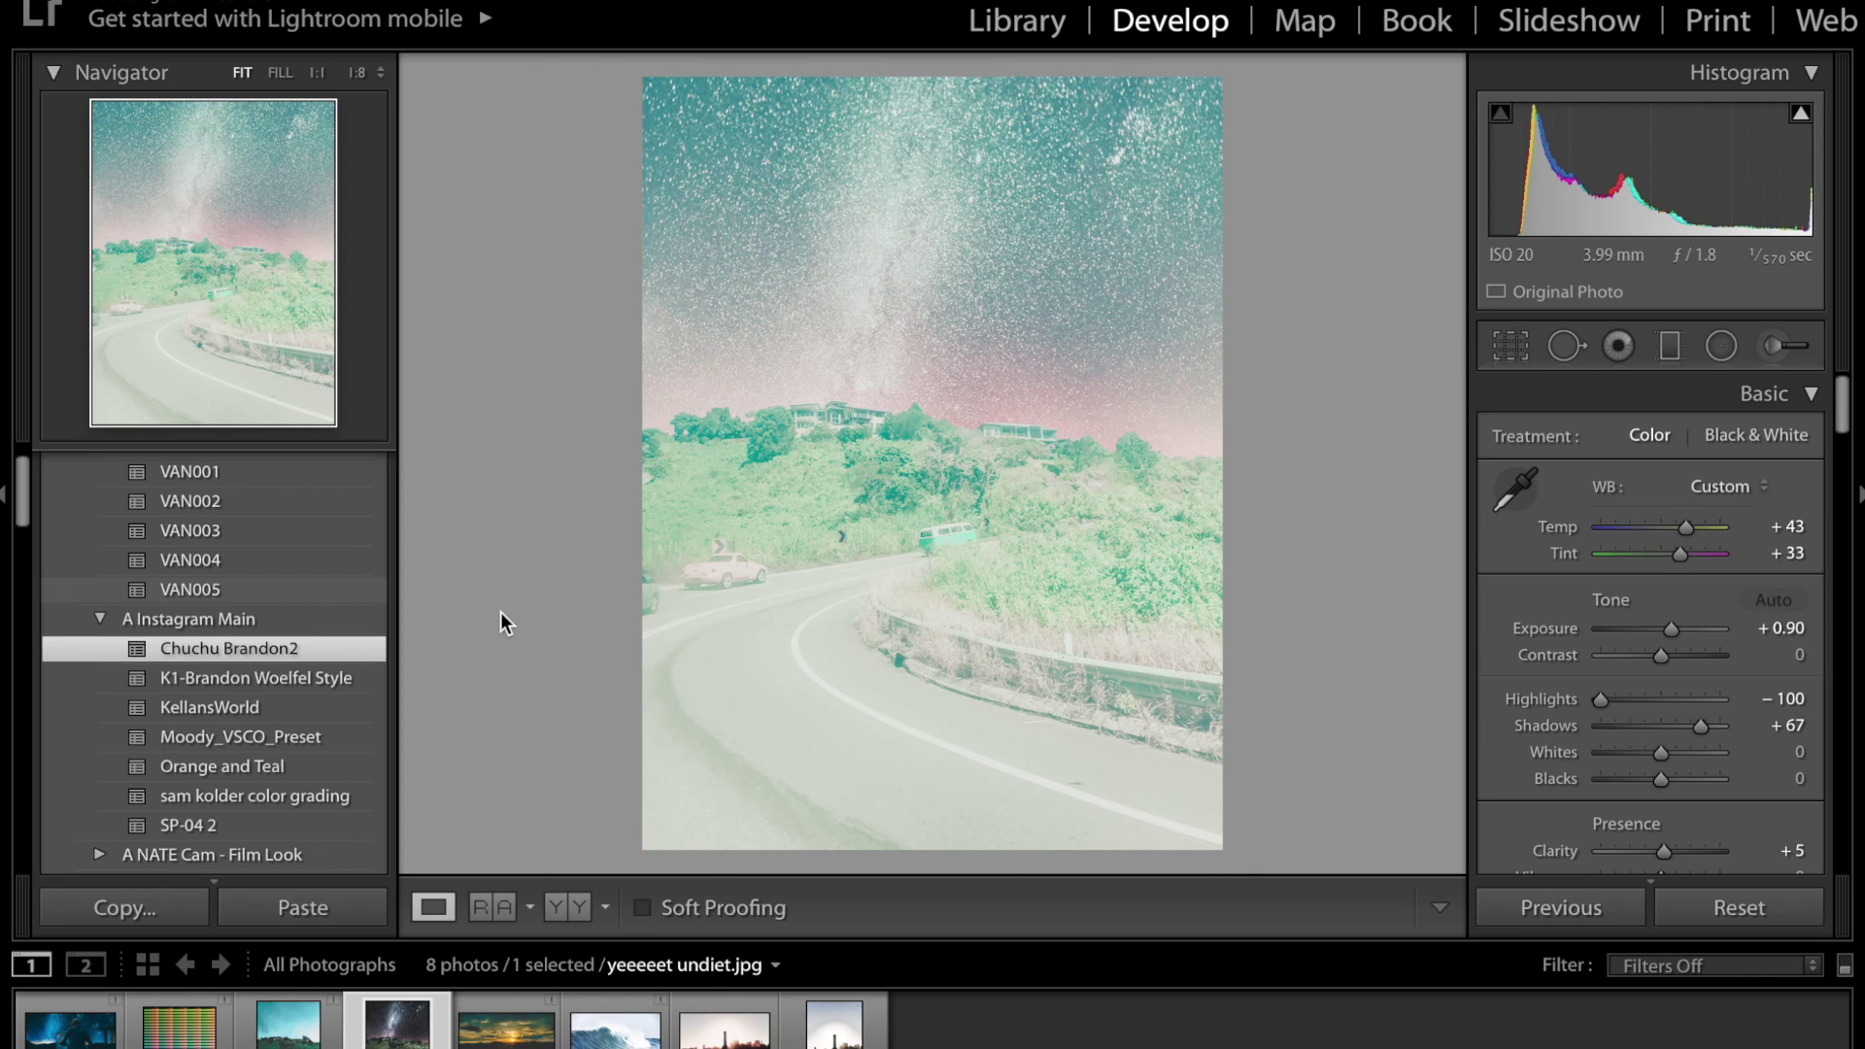
{"action": "key", "text": "Down"}
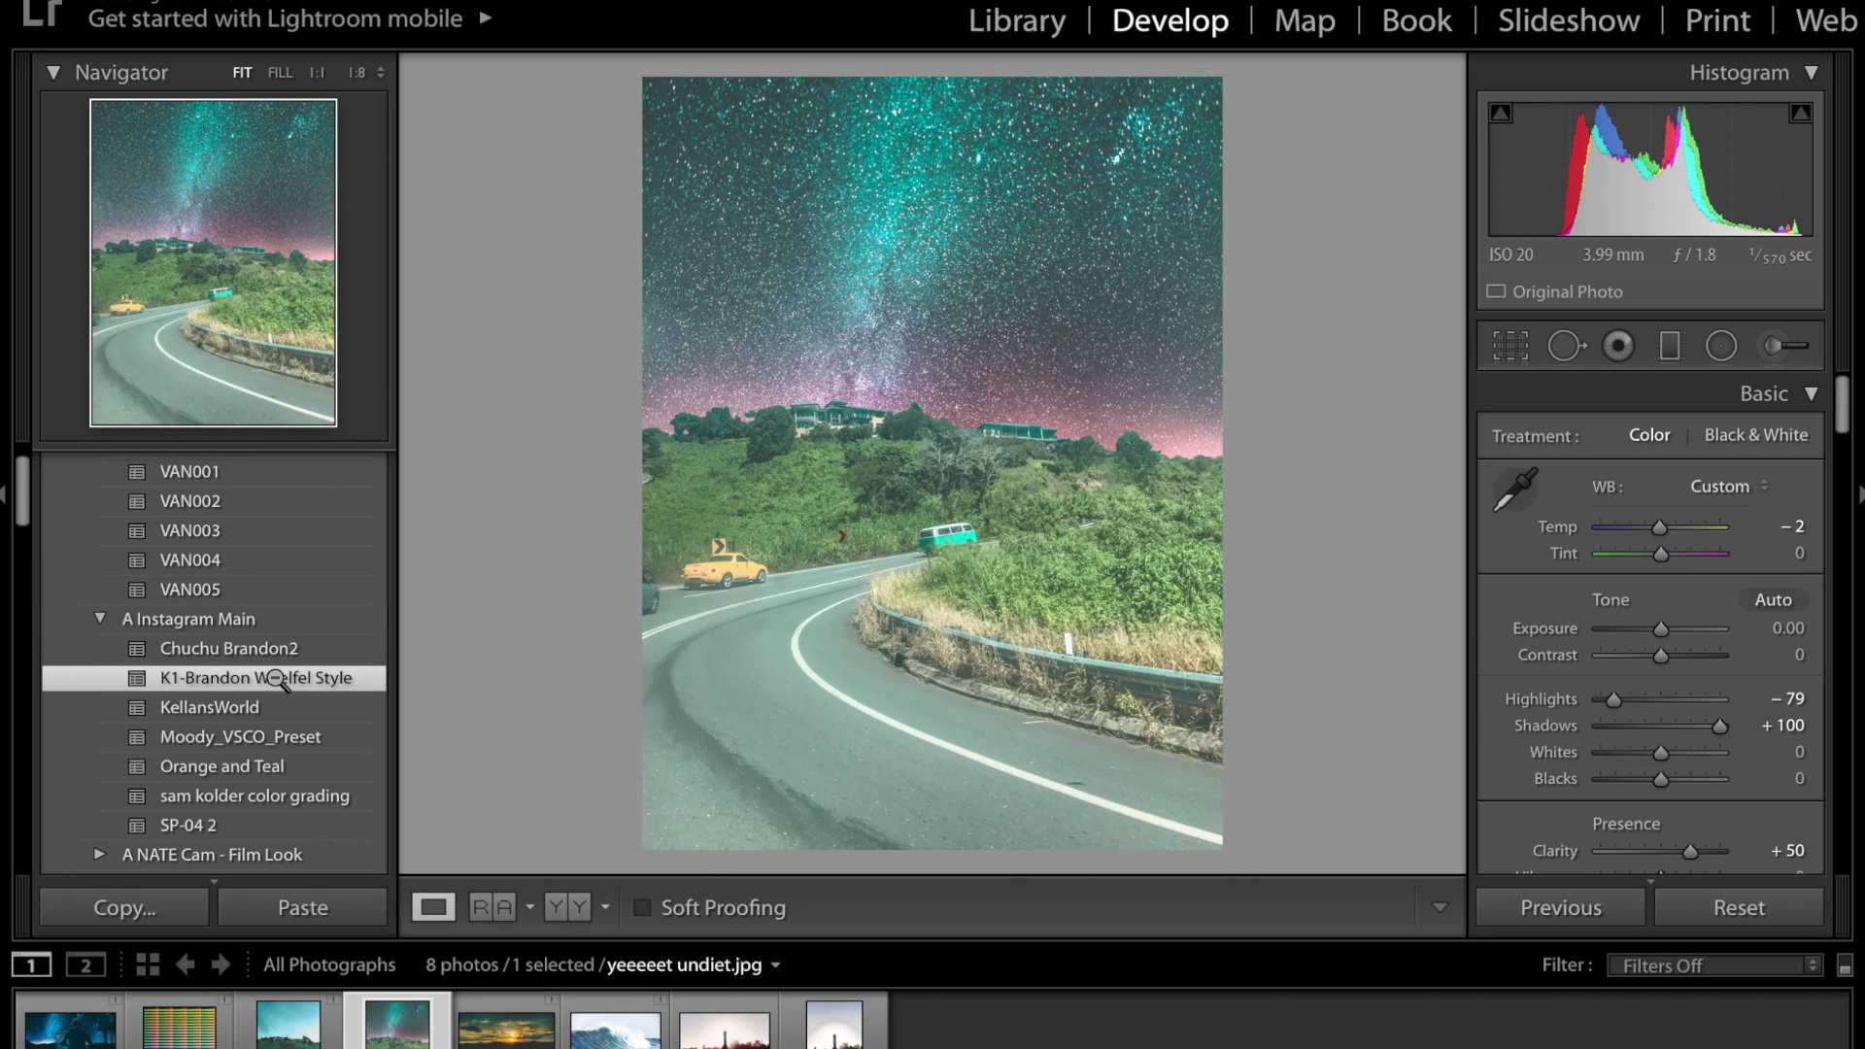
{"action": "left_click", "coordinate": [228, 709]}
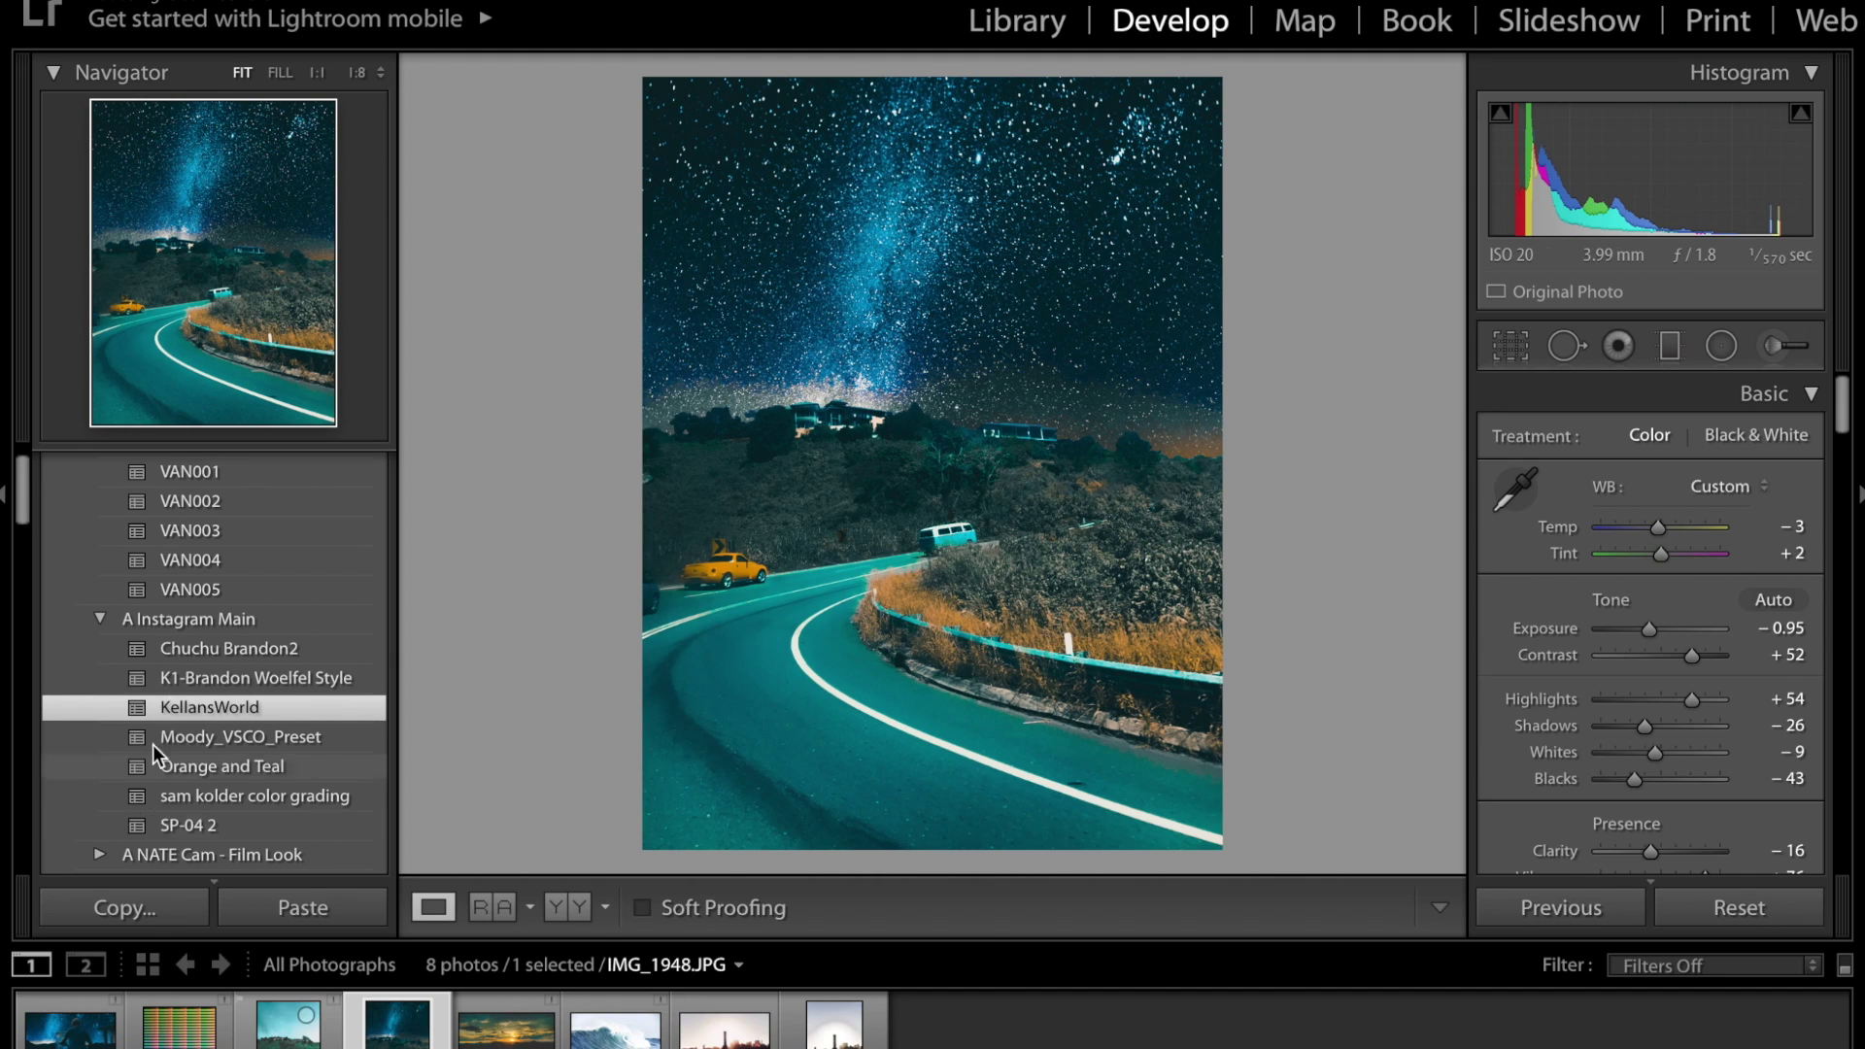
{"action": "left_click", "coordinate": [242, 737]}
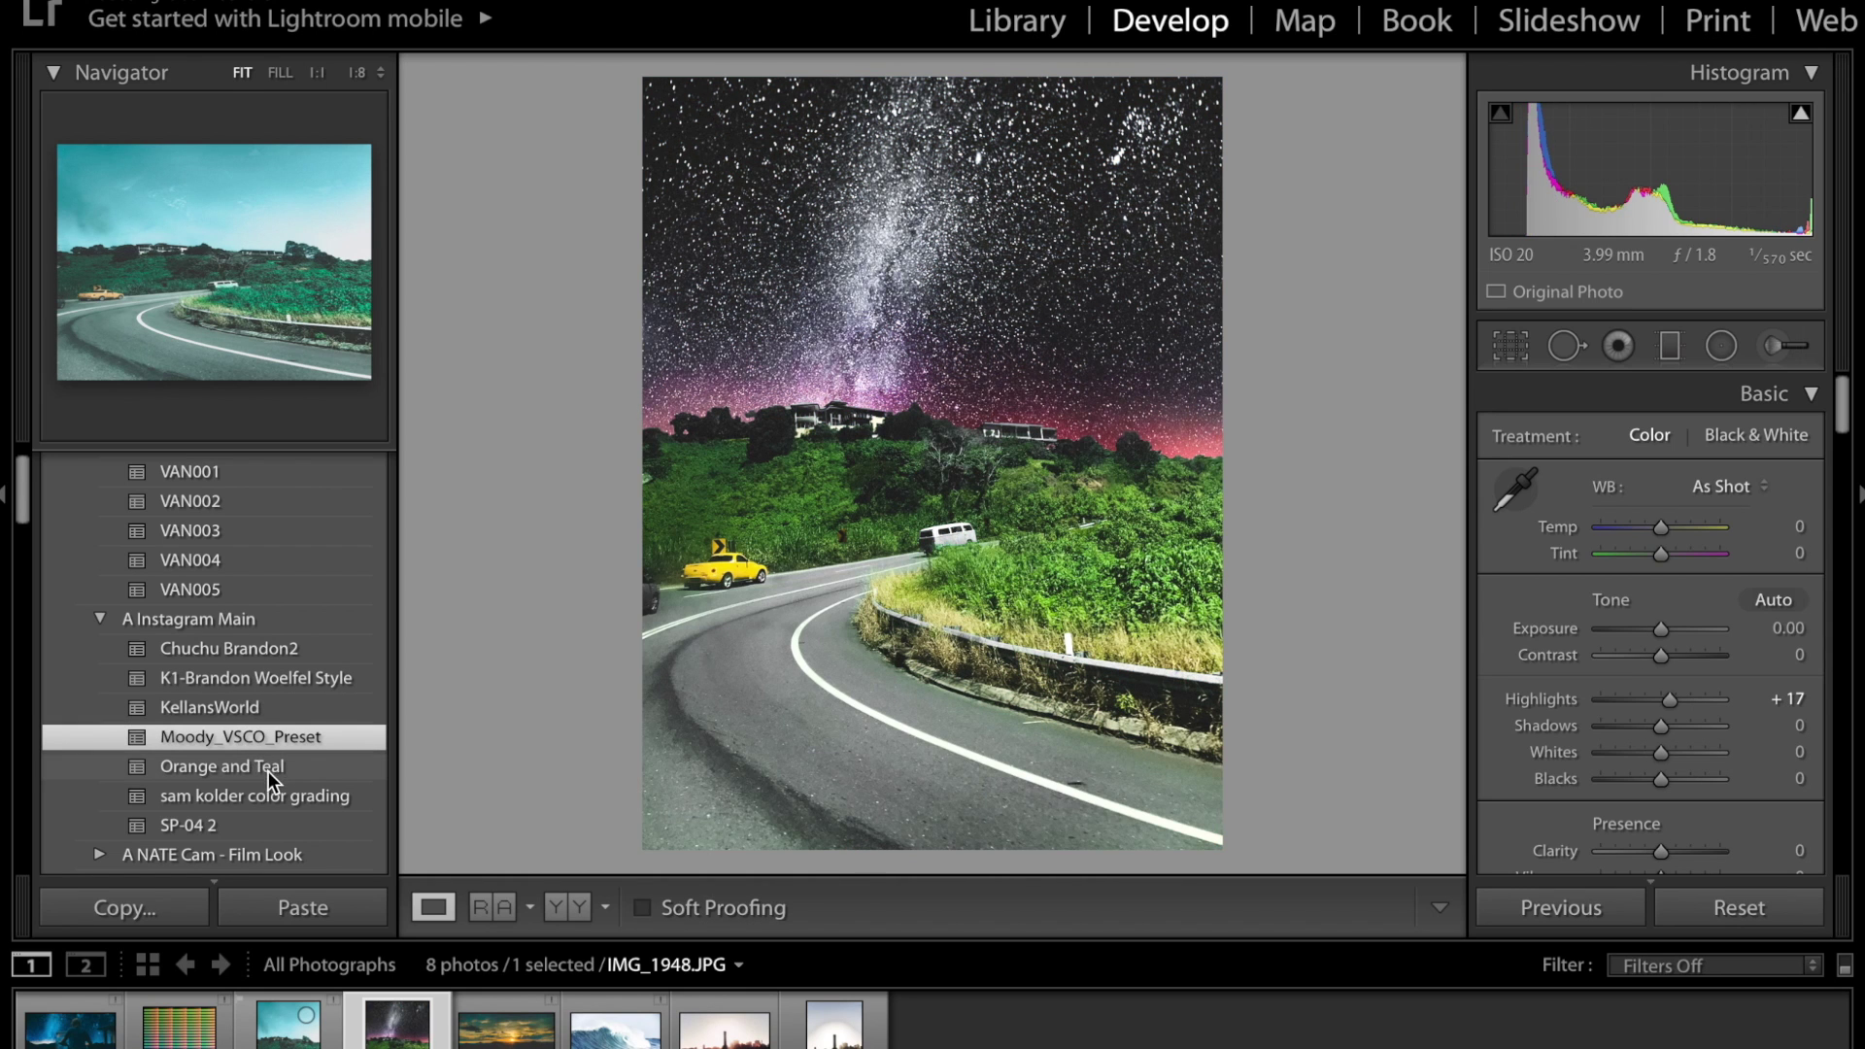
{"action": "left_click", "coordinate": [275, 770]}
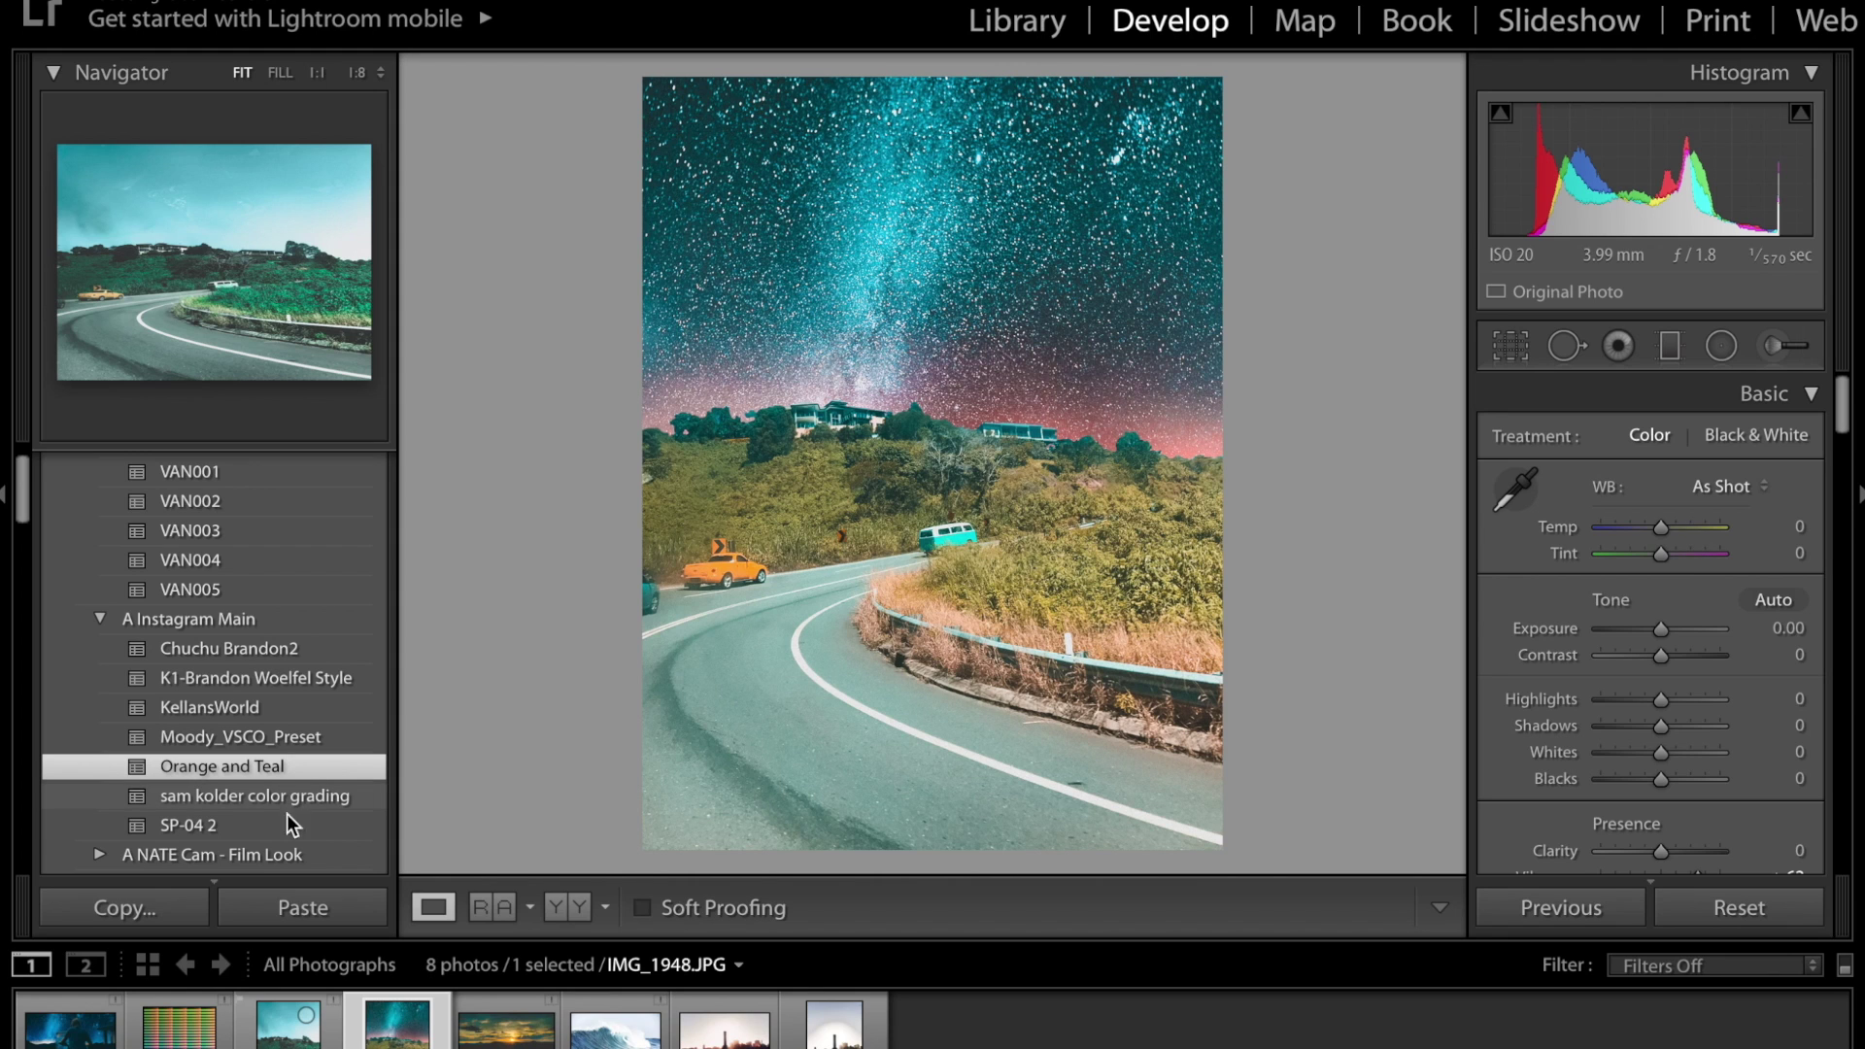
{"action": "left_click", "coordinate": [288, 824]}
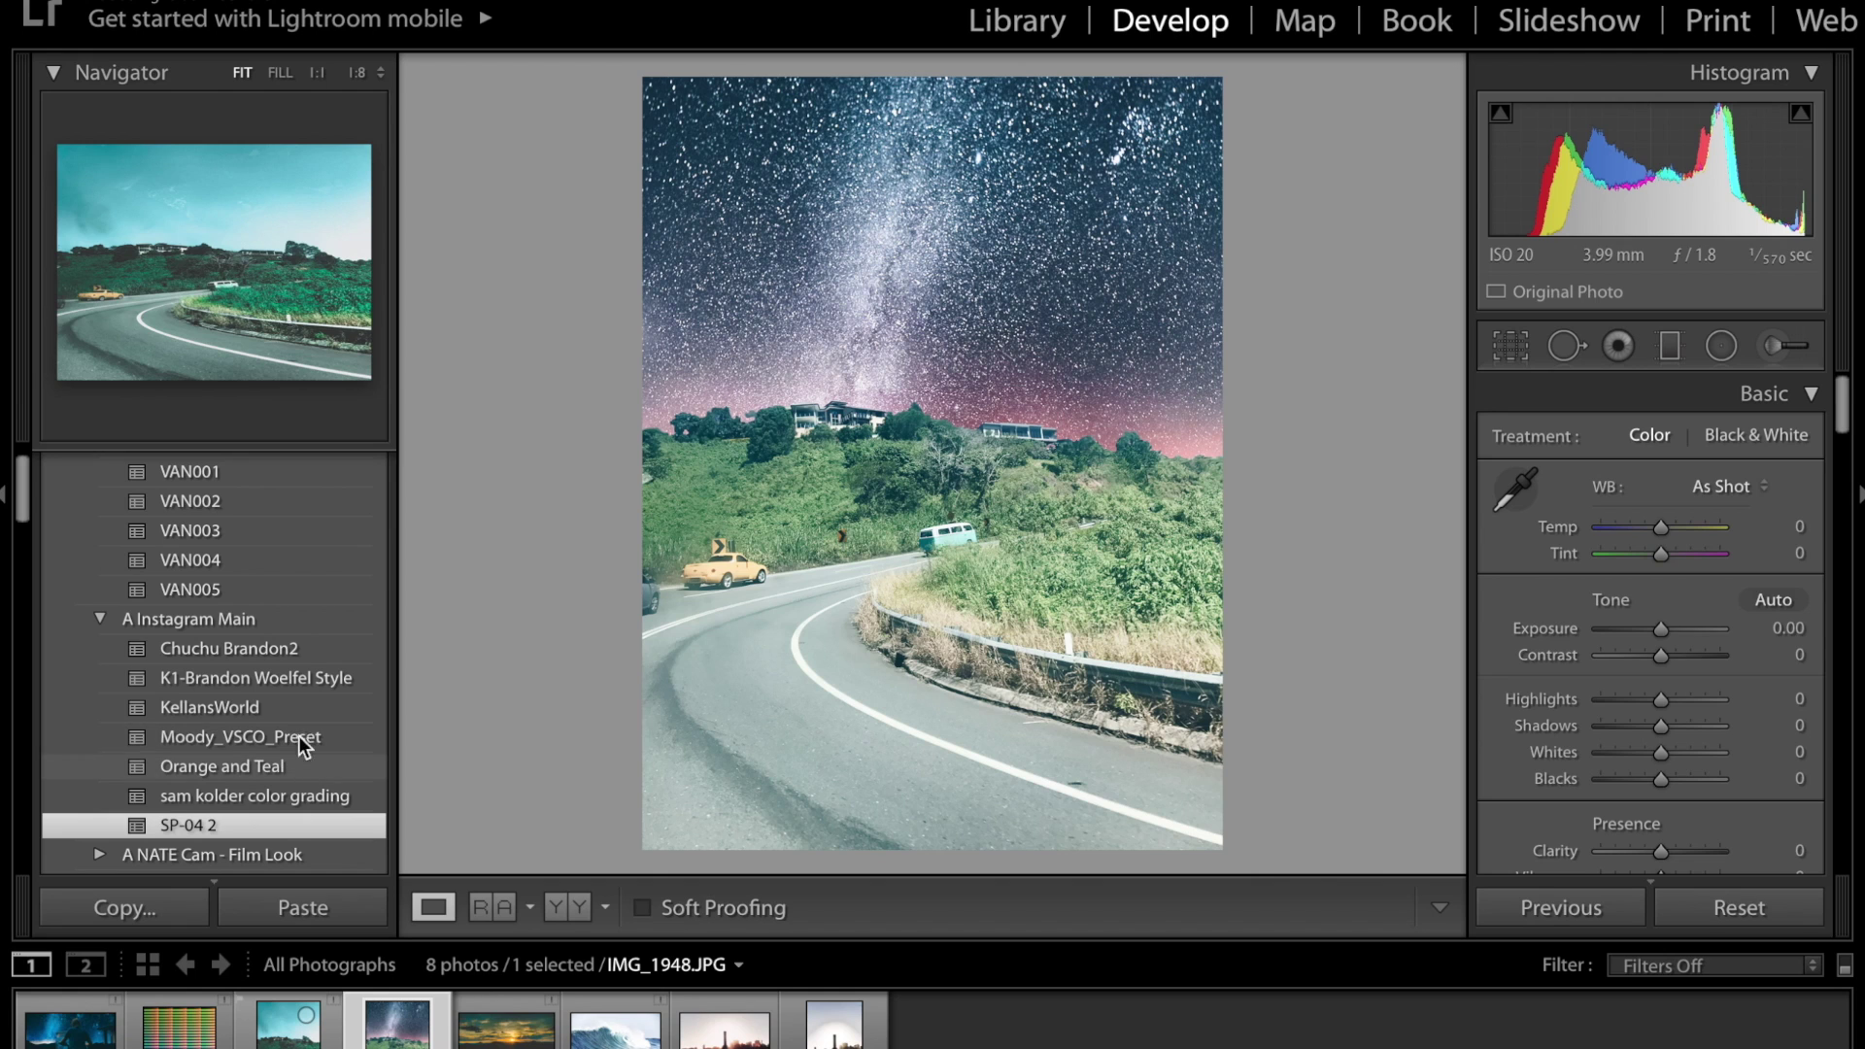
Reset the photo, then set Temp −13, Tint −9, Exposure −1.65, Contrast +20 and Highlights +100
{"action": "left_click", "coordinate": [1724, 905]}
{"action": "mouse_move", "coordinate": [1664, 528]}
{"action": "left_mouse_down"}
{"action": "mouse_move", "coordinate": [1640, 522]}
{"action": "mouse_move", "coordinate": [1675, 522]}
{"action": "mouse_move", "coordinate": [1642, 554]}
{"action": "mouse_move", "coordinate": [1675, 551]}
{"action": "mouse_move", "coordinate": [1652, 548]}
{"action": "left_mouse_up"}
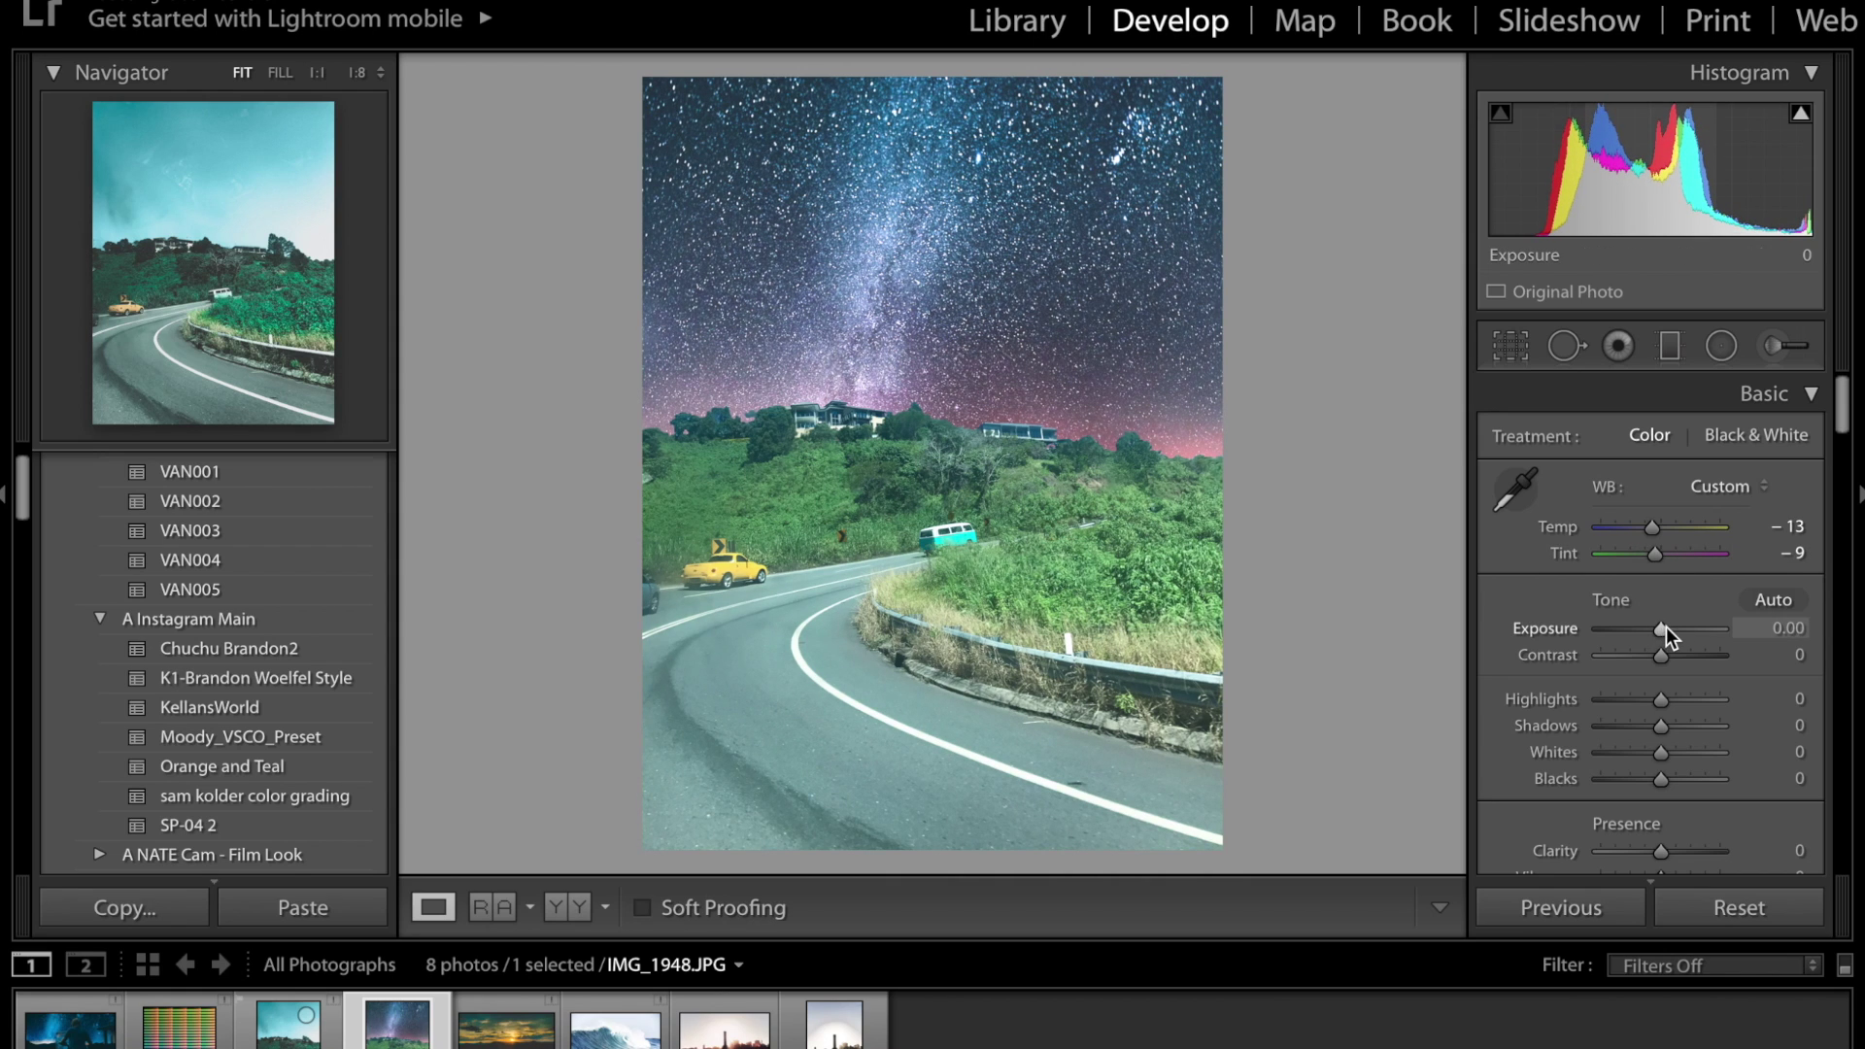
{"action": "left_click_drag", "start_coordinate": [1656, 627], "coordinate": [1646, 628]}
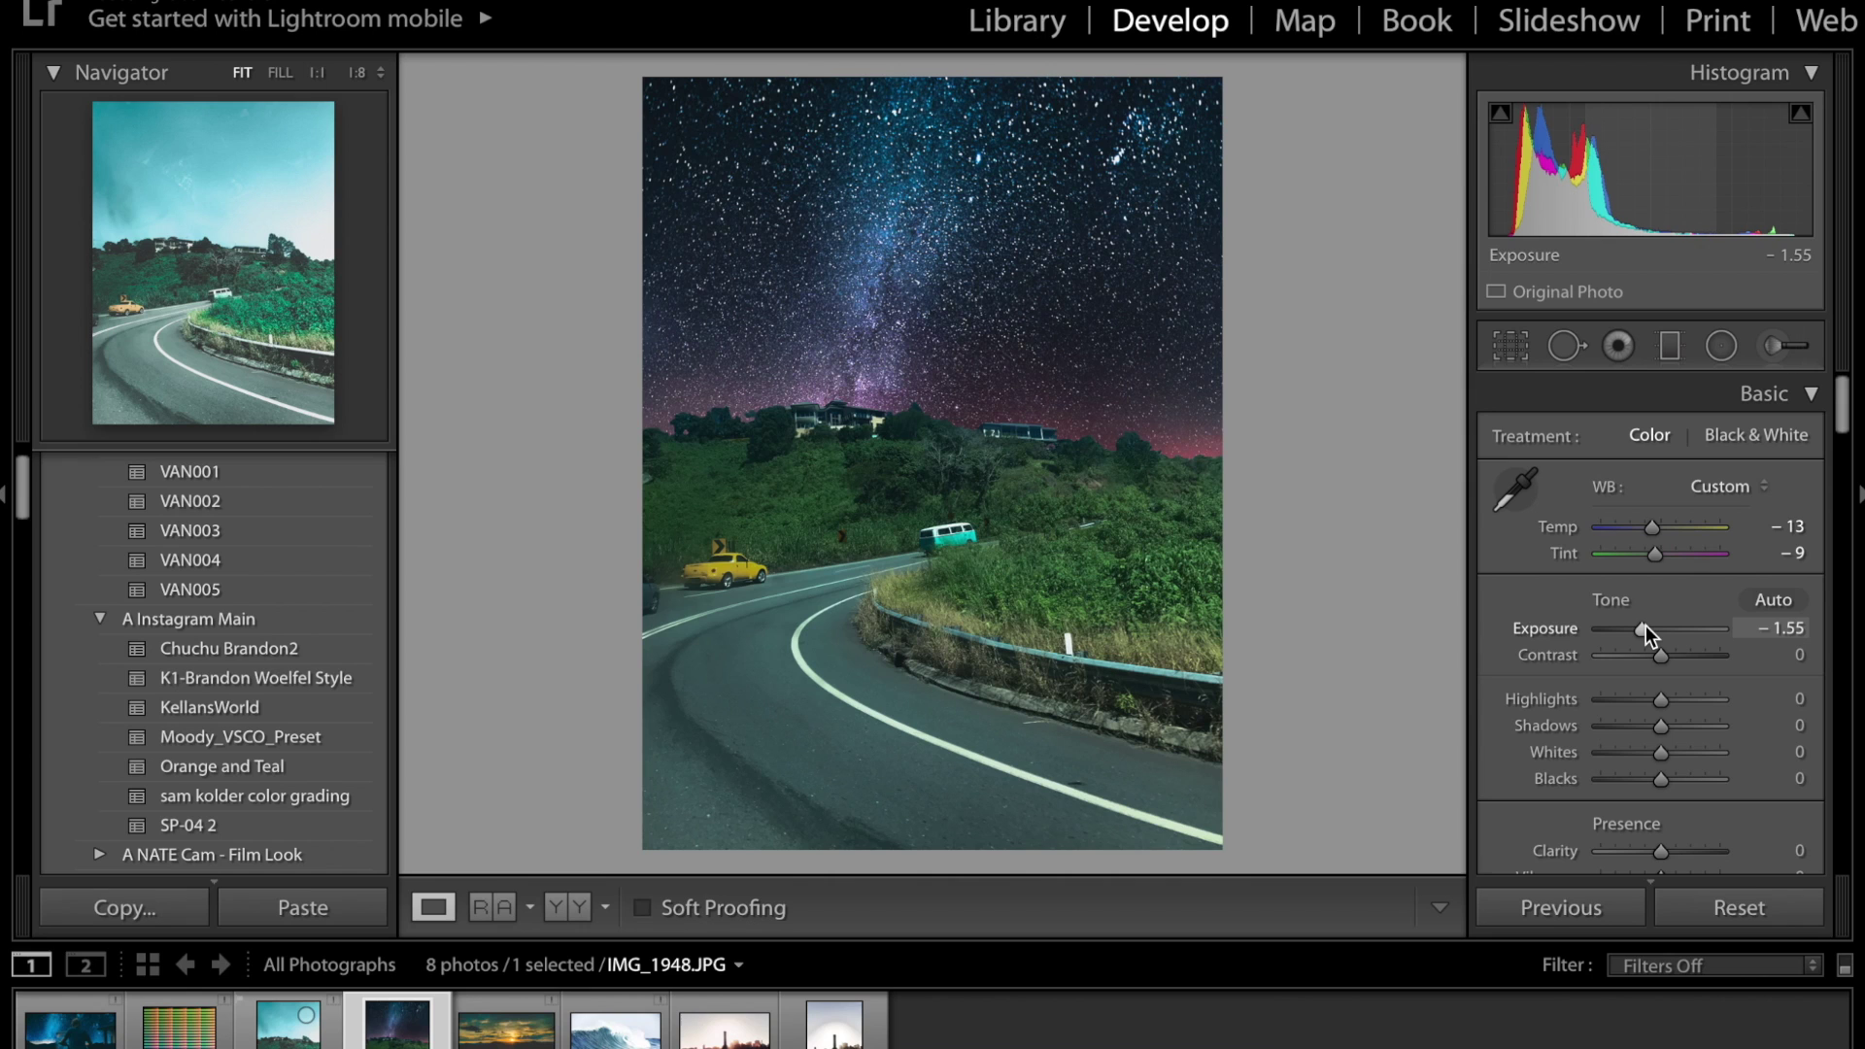
{"action": "left_click_drag", "start_coordinate": [1644, 630], "coordinate": [1674, 657]}
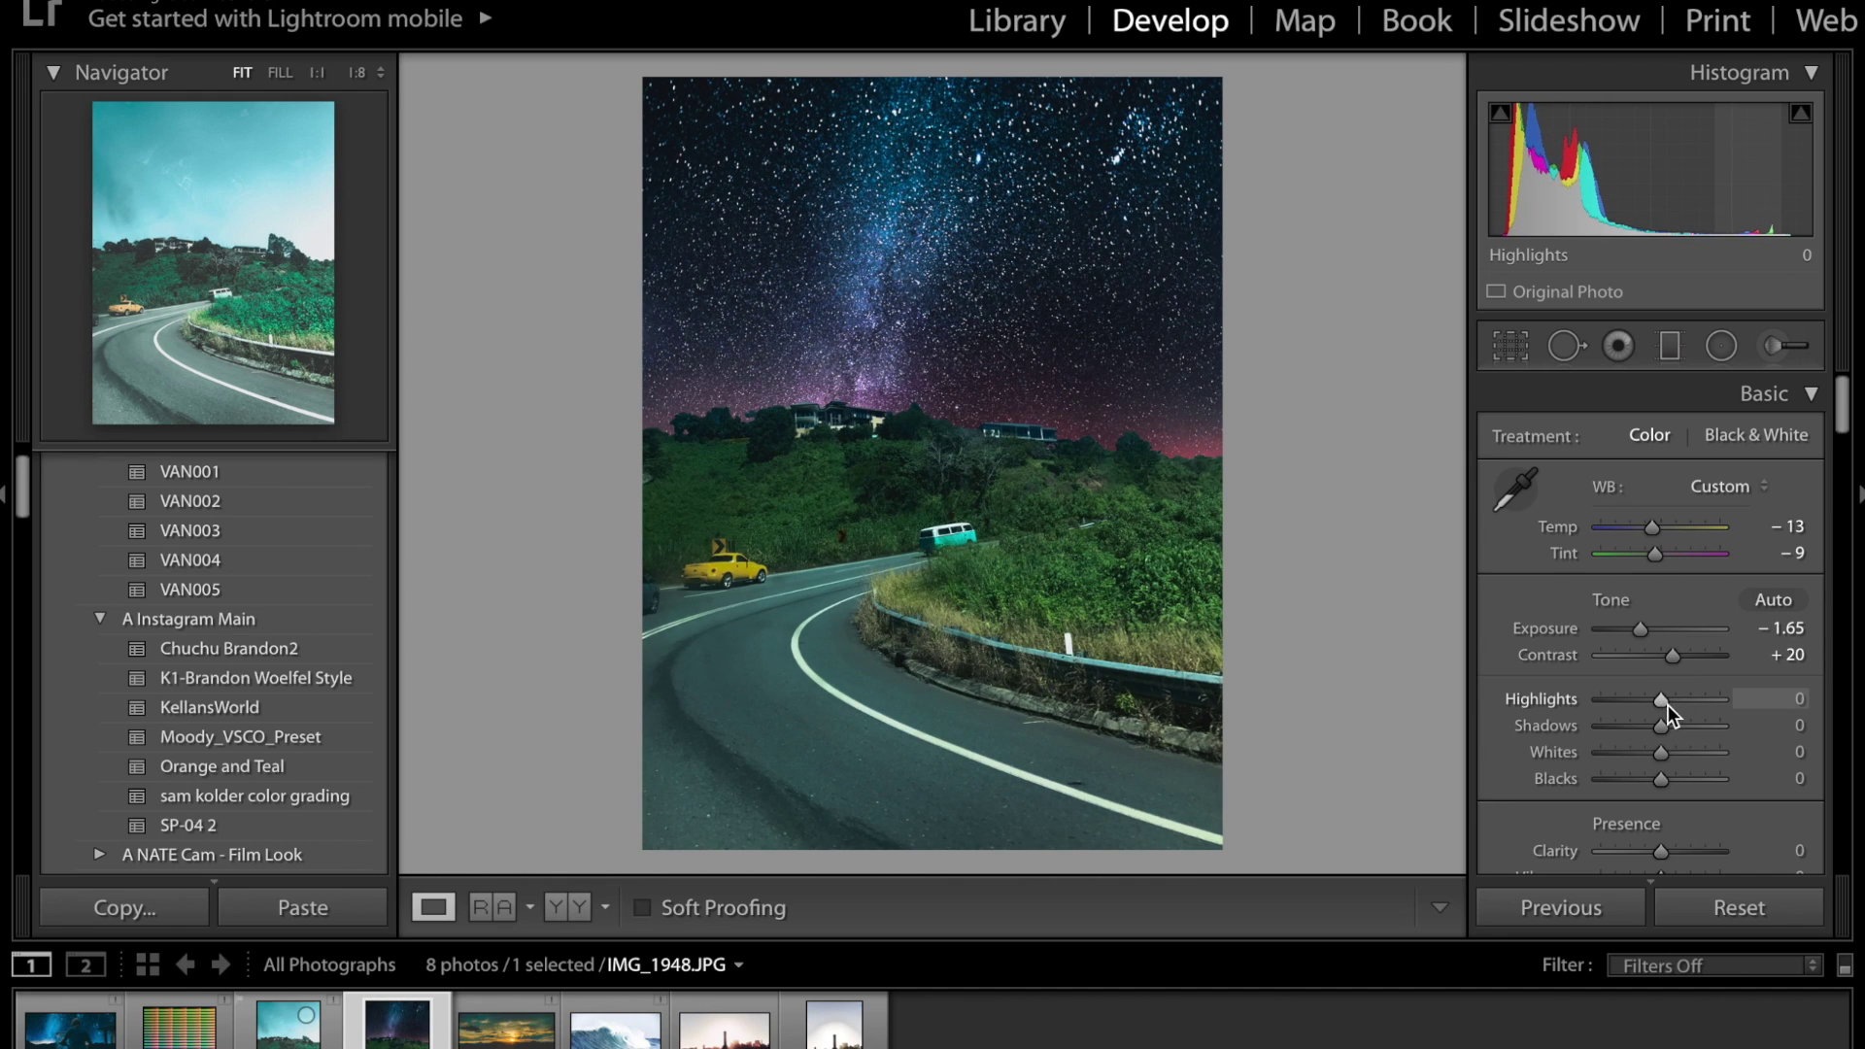
{"action": "left_click_drag", "start_coordinate": [1659, 702], "coordinate": [1723, 709]}
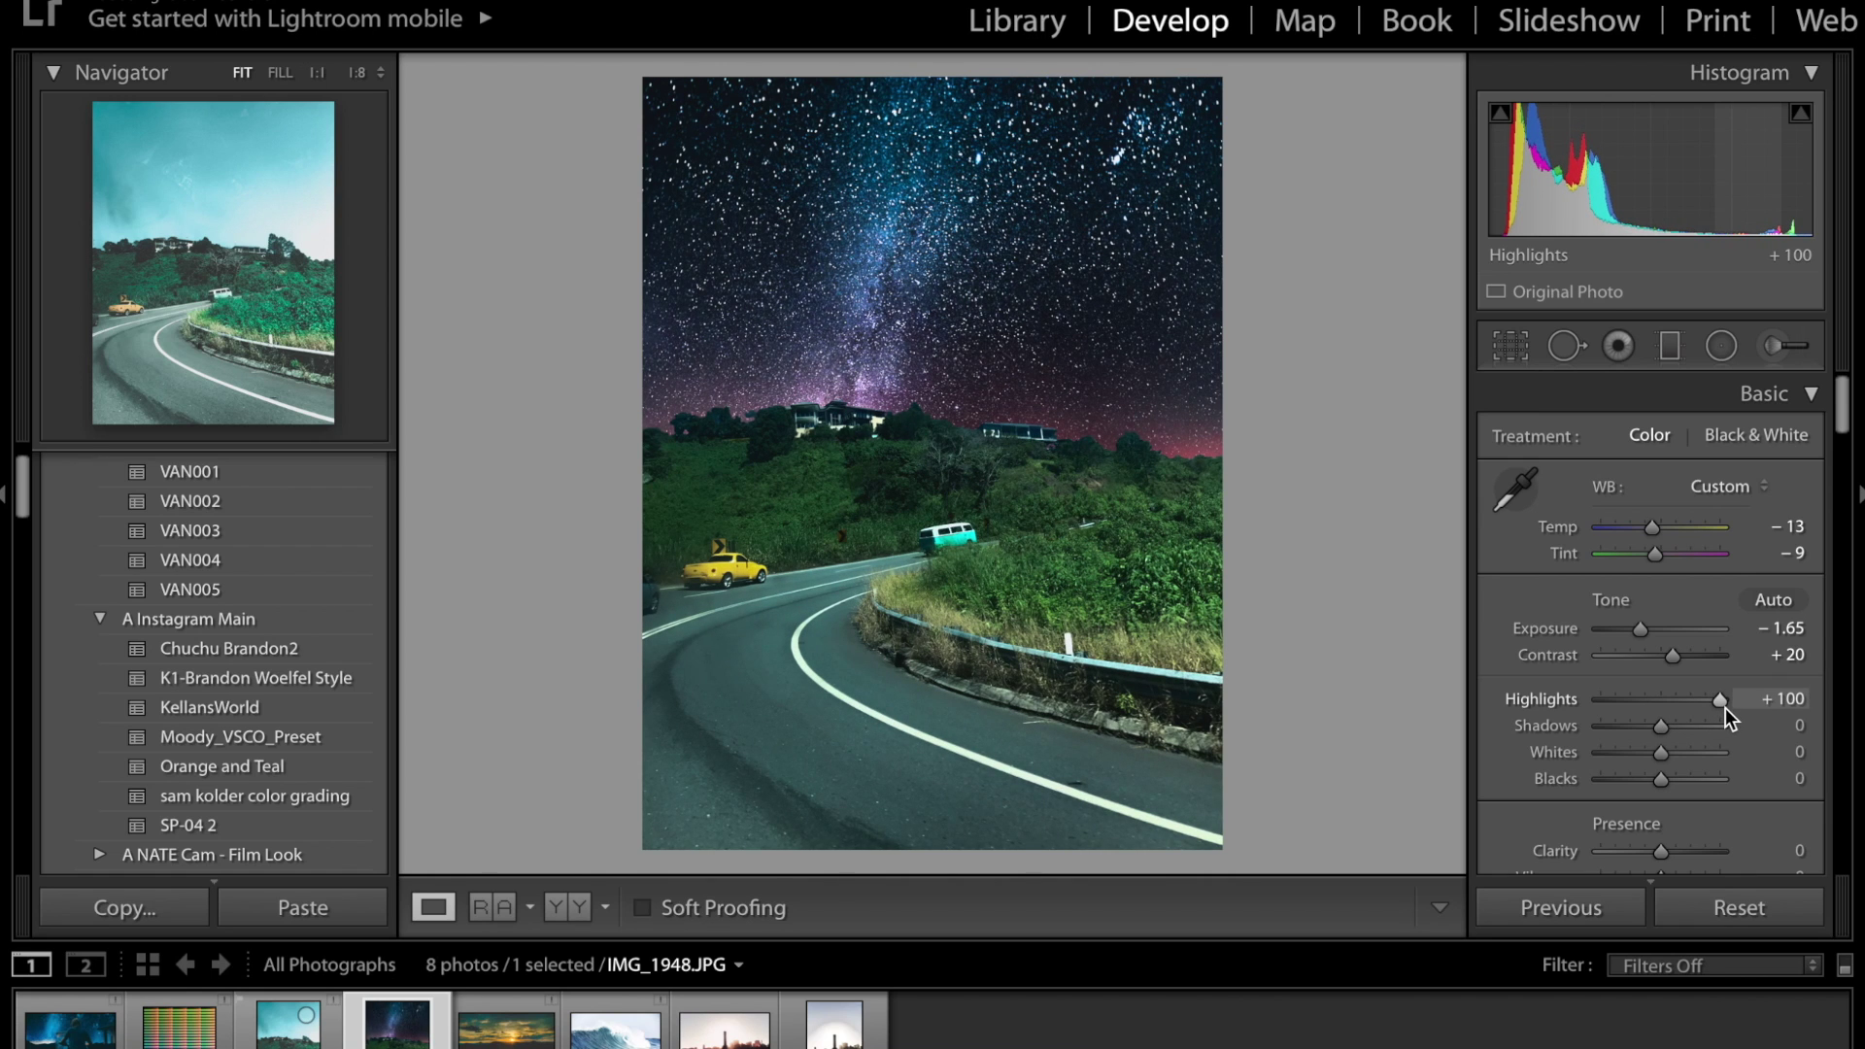
Lift Shadows to +74 and Whites to +44, deepen Blacks to −24, Clarity −22, Vibrance +69, Saturation −41
{"action": "scroll", "coordinate": [1725, 708], "scroll_direction": "down", "scroll_amount": 1}
{"action": "left_click_drag", "start_coordinate": [1657, 654], "coordinate": [1705, 662]}
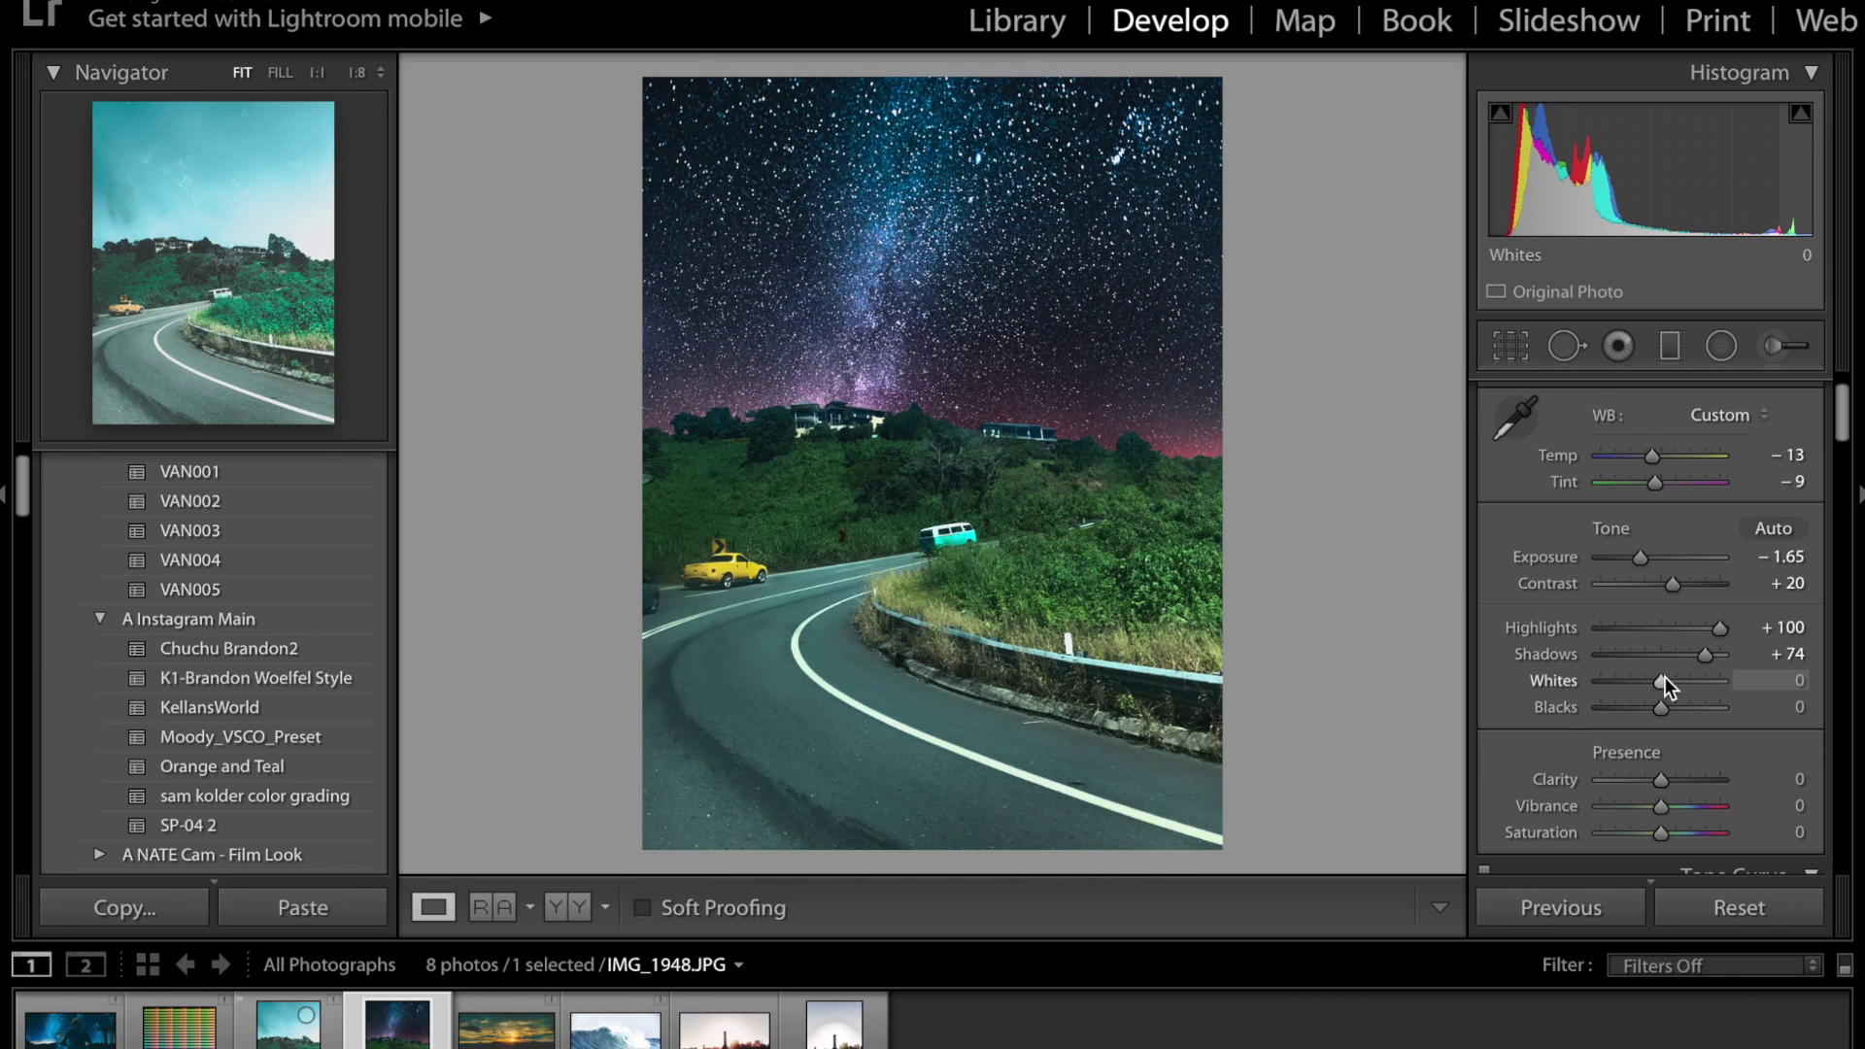
{"action": "mouse_move", "coordinate": [1665, 678]}
{"action": "left_mouse_down"}
{"action": "mouse_move", "coordinate": [1725, 690]}
{"action": "mouse_move", "coordinate": [1668, 686]}
{"action": "mouse_move", "coordinate": [1688, 686]}
{"action": "left_mouse_up"}
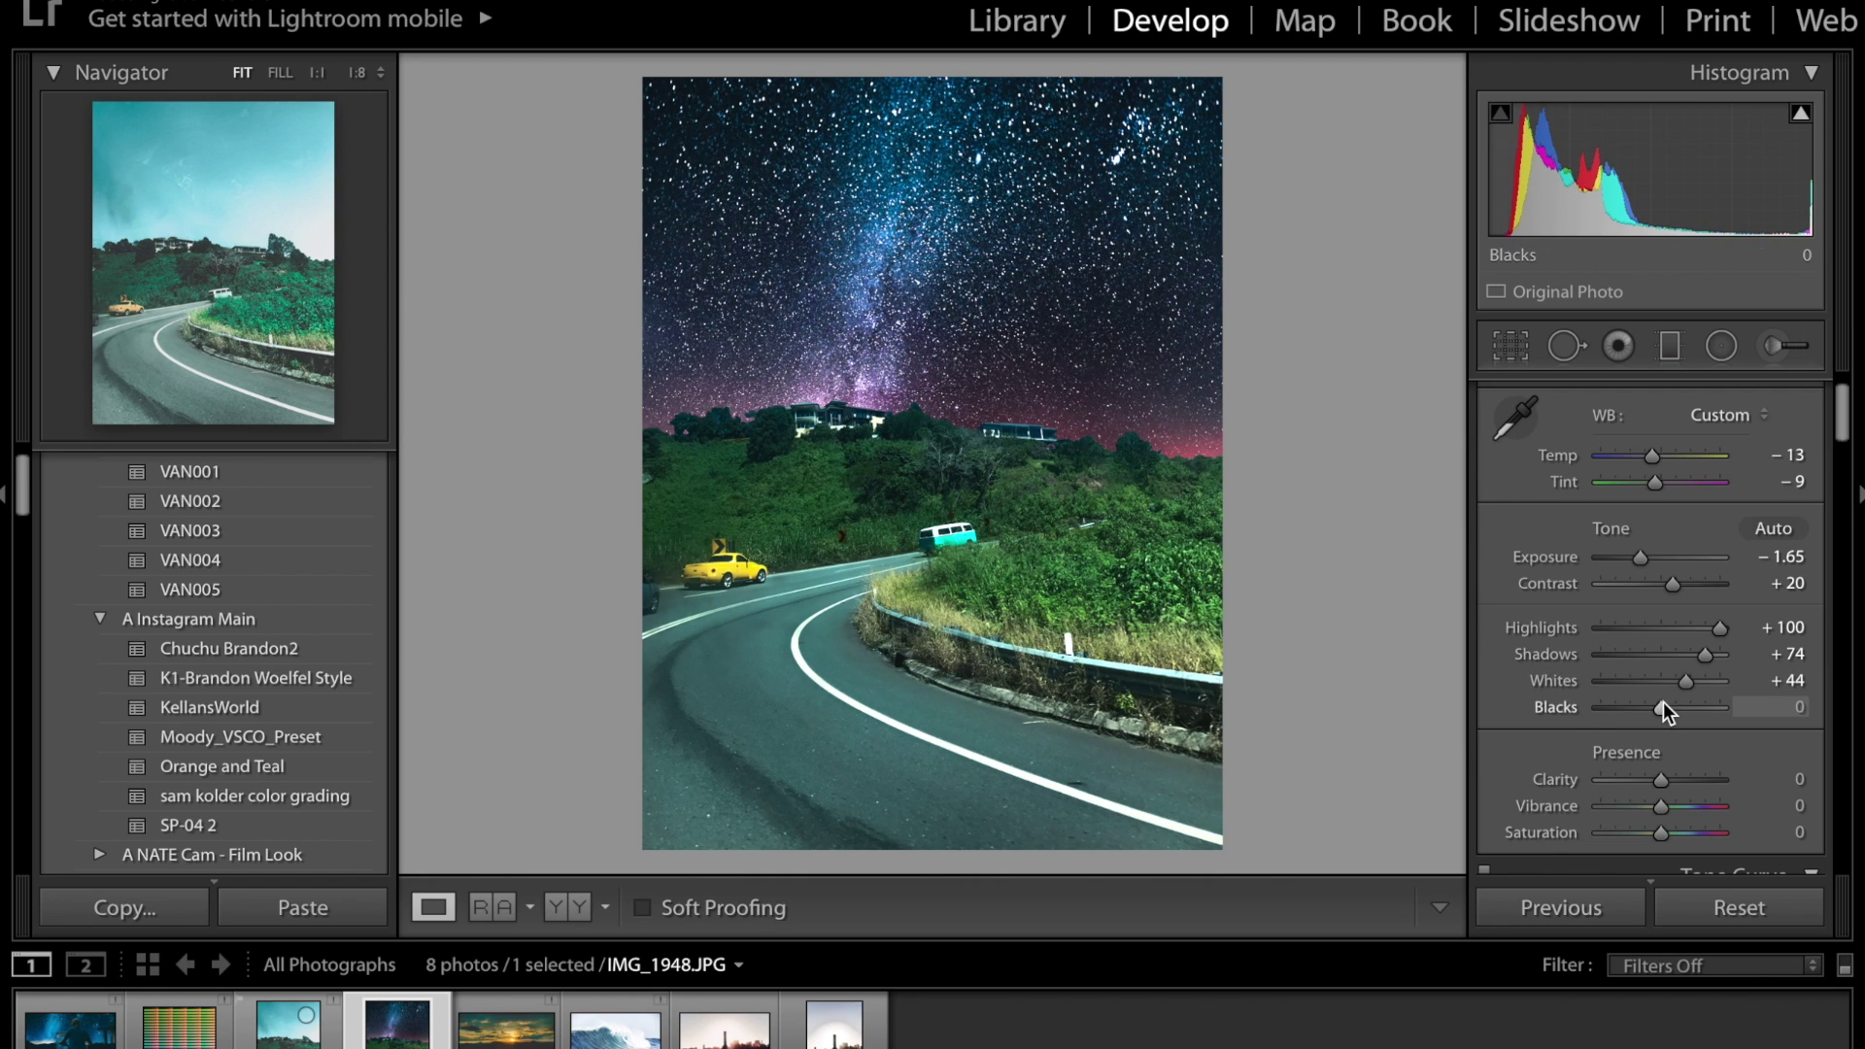
{"action": "left_click_drag", "start_coordinate": [1659, 703], "coordinate": [1645, 702]}
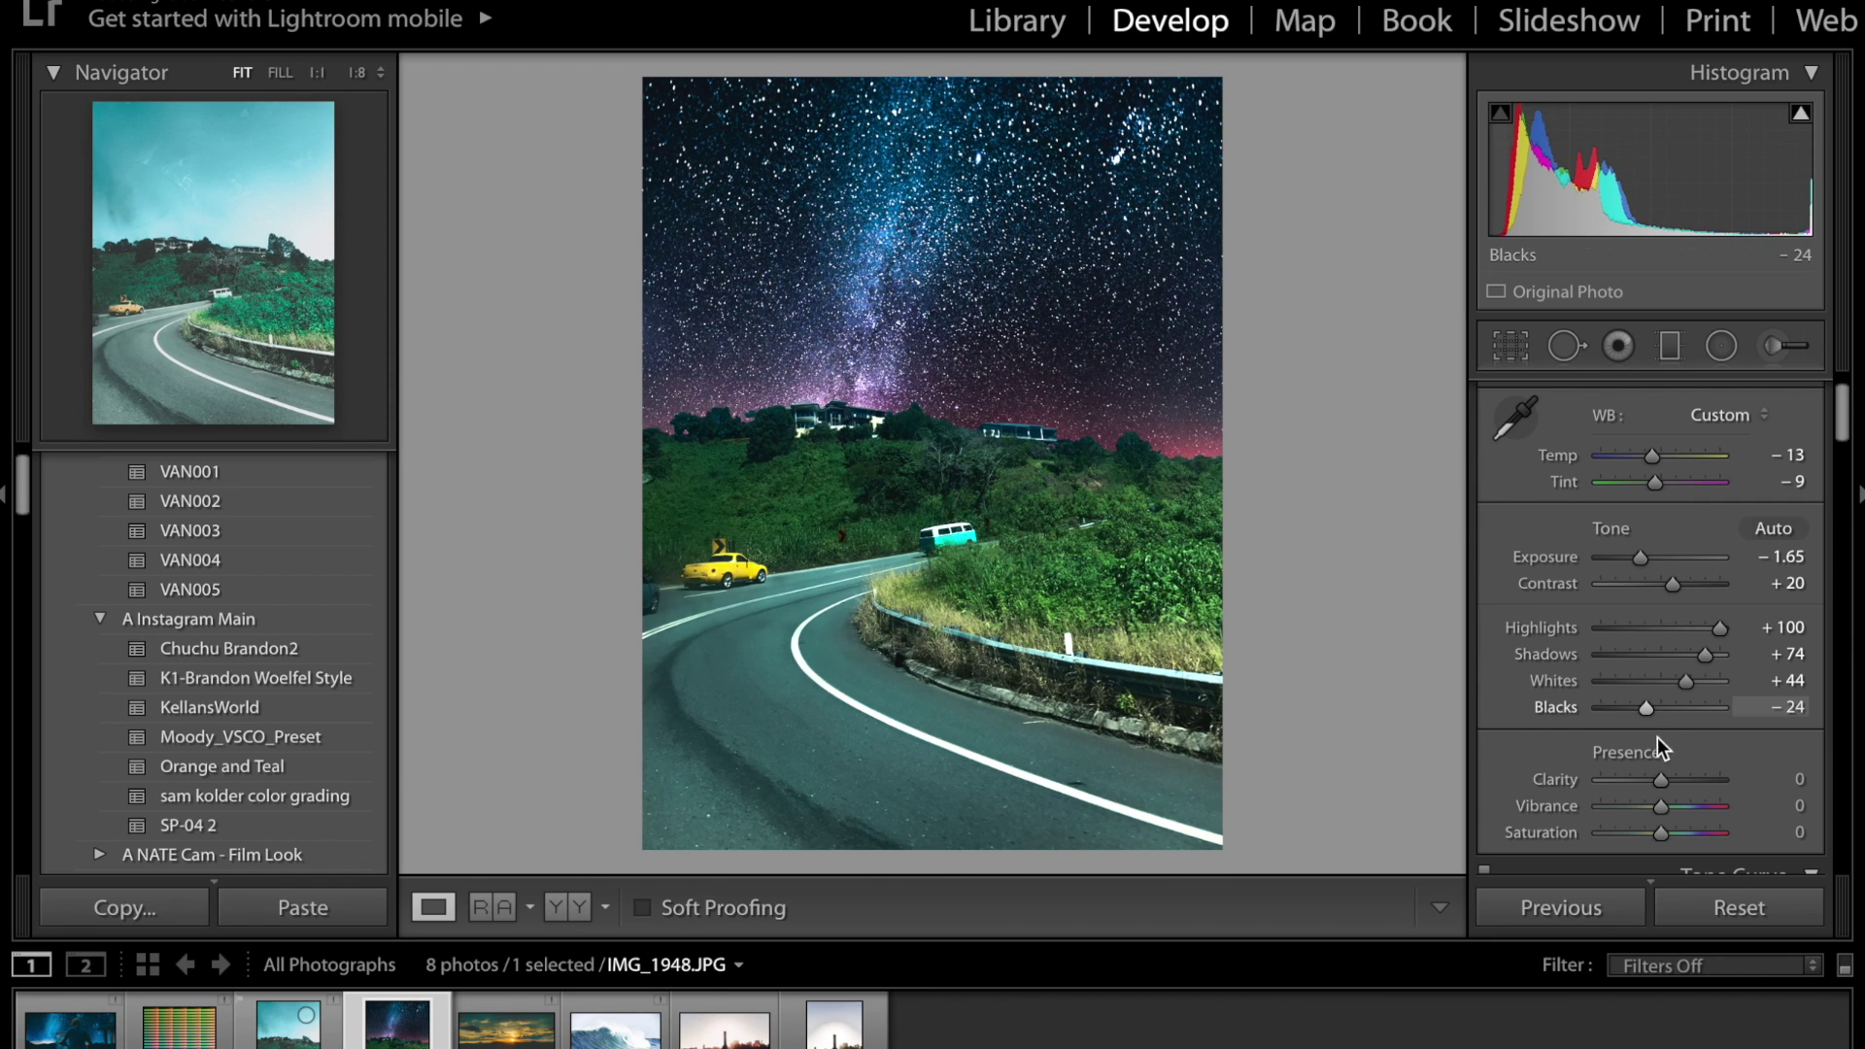
{"action": "left_click_drag", "start_coordinate": [1659, 778], "coordinate": [1632, 741]}
{"action": "scroll", "coordinate": [1646, 776], "scroll_direction": "down", "scroll_amount": 2}
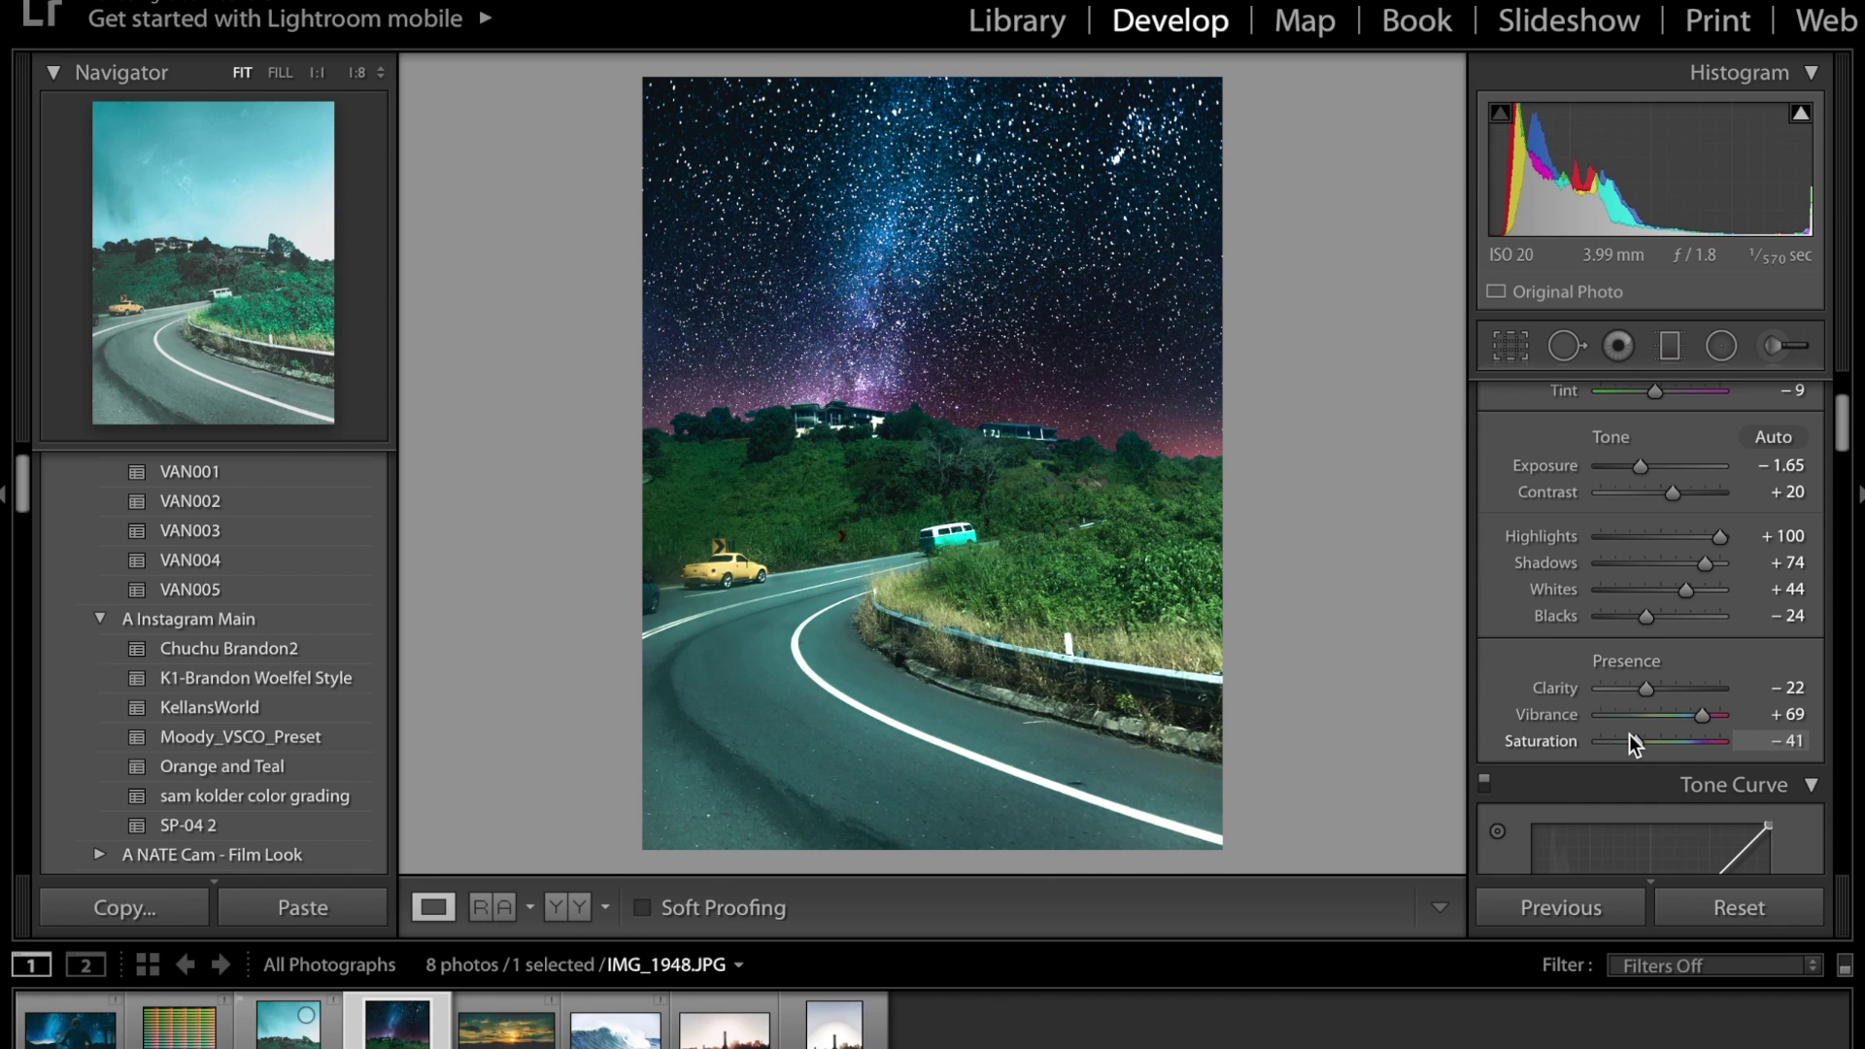
Expand the A NATE Cam - Film Look preset set in the Presets panel
{"action": "scroll", "coordinate": [1629, 734], "scroll_direction": "down", "scroll_amount": 5}
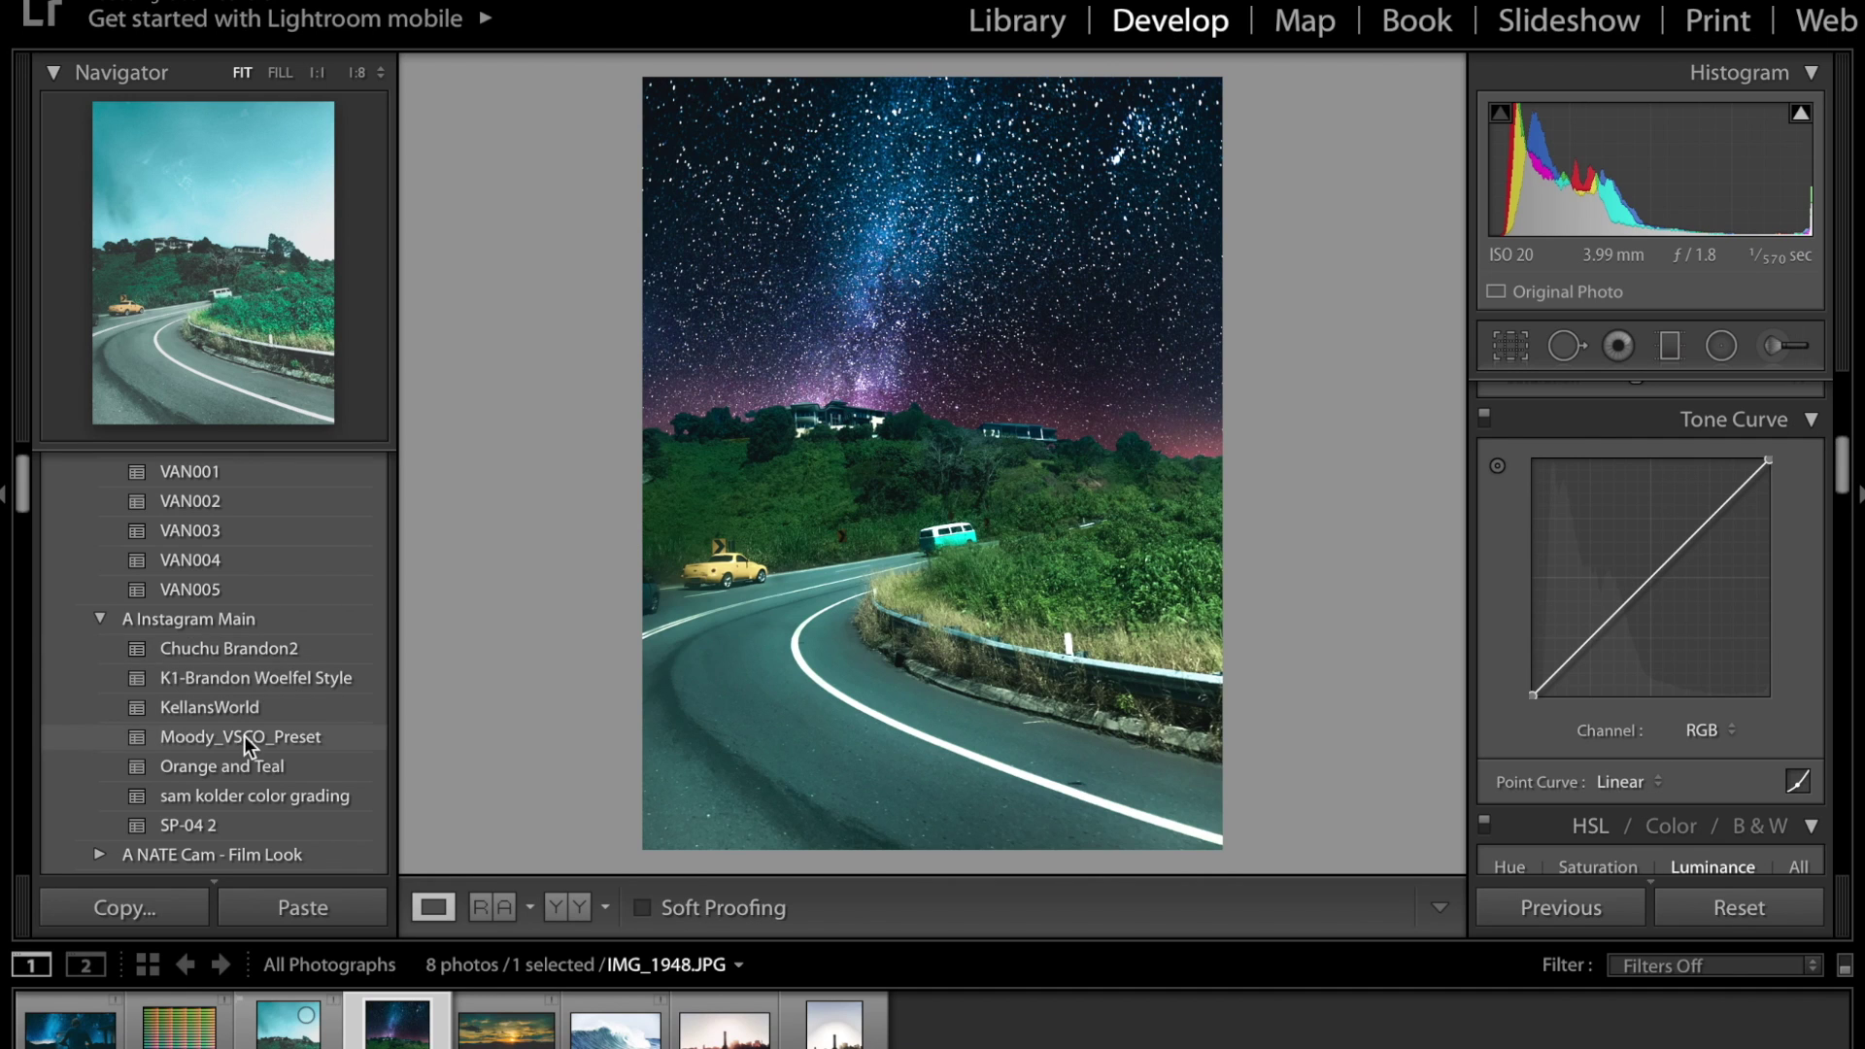
{"action": "scroll", "coordinate": [242, 736], "scroll_direction": "down", "scroll_amount": 10}
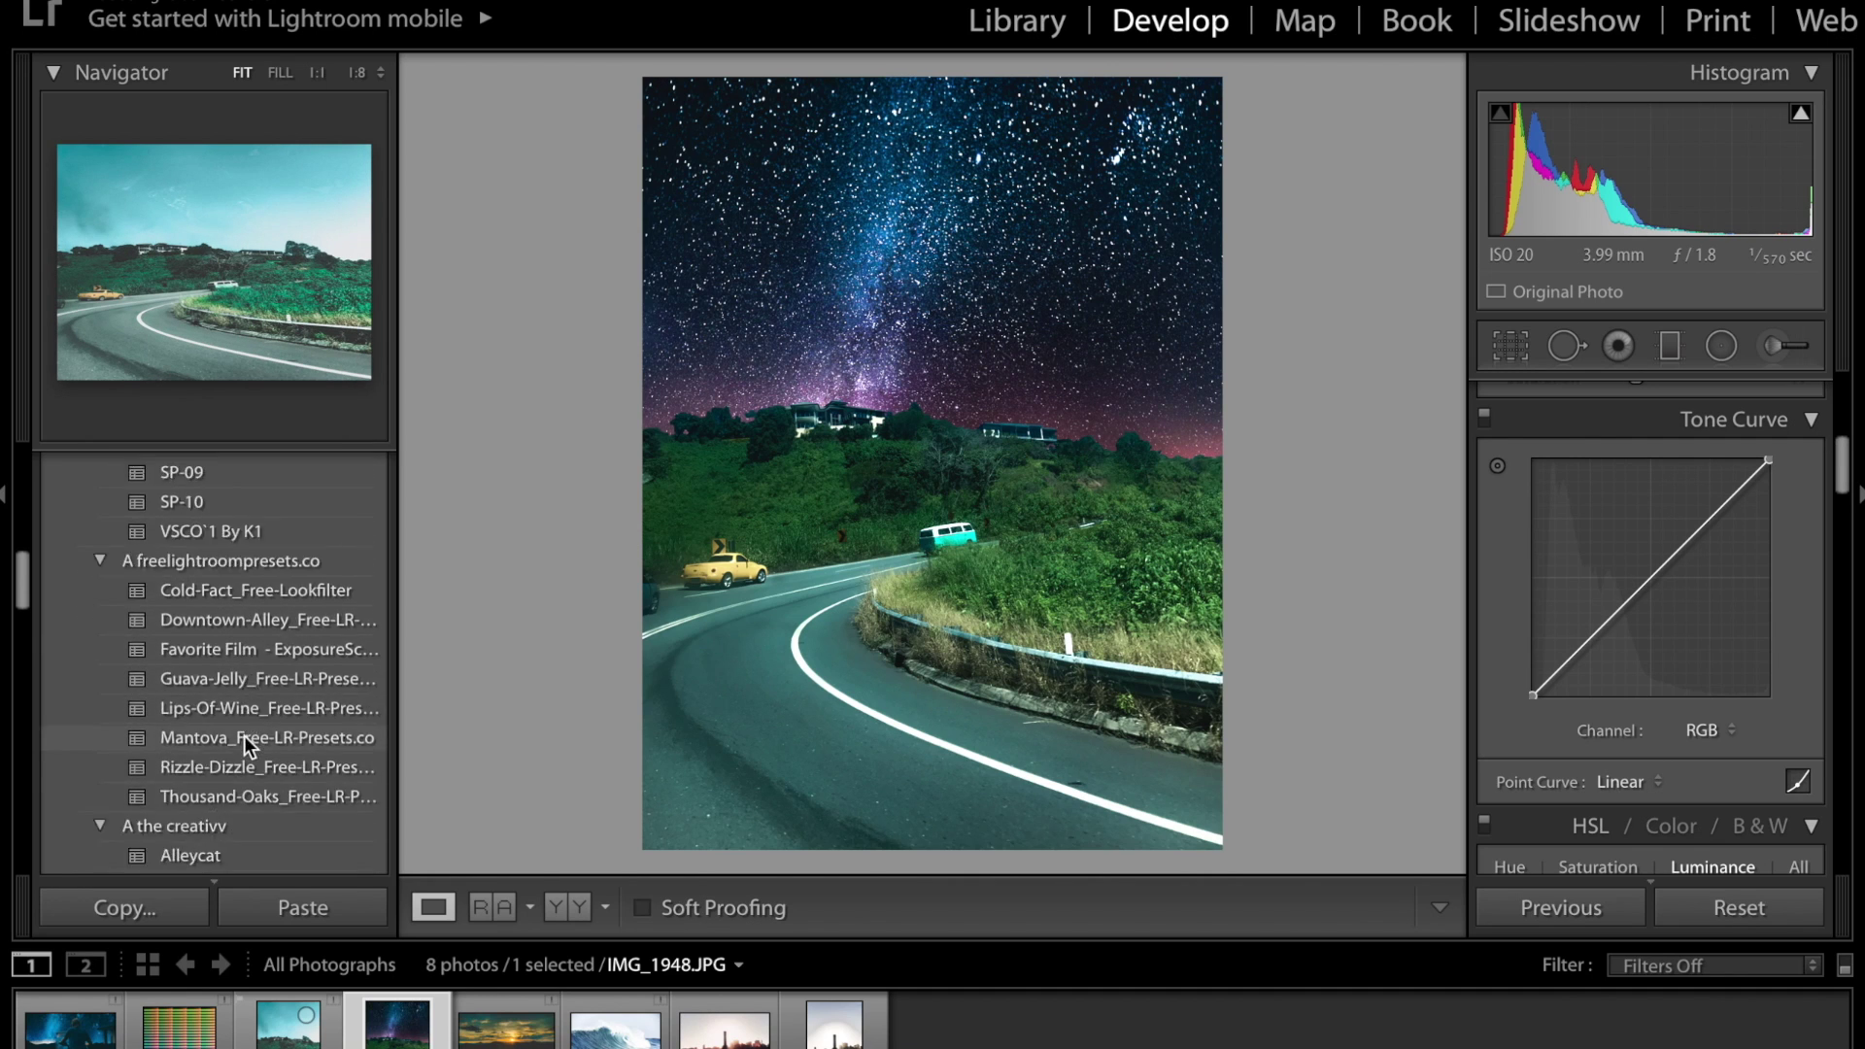
{"action": "scroll", "coordinate": [242, 737], "scroll_direction": "down", "scroll_amount": 5}
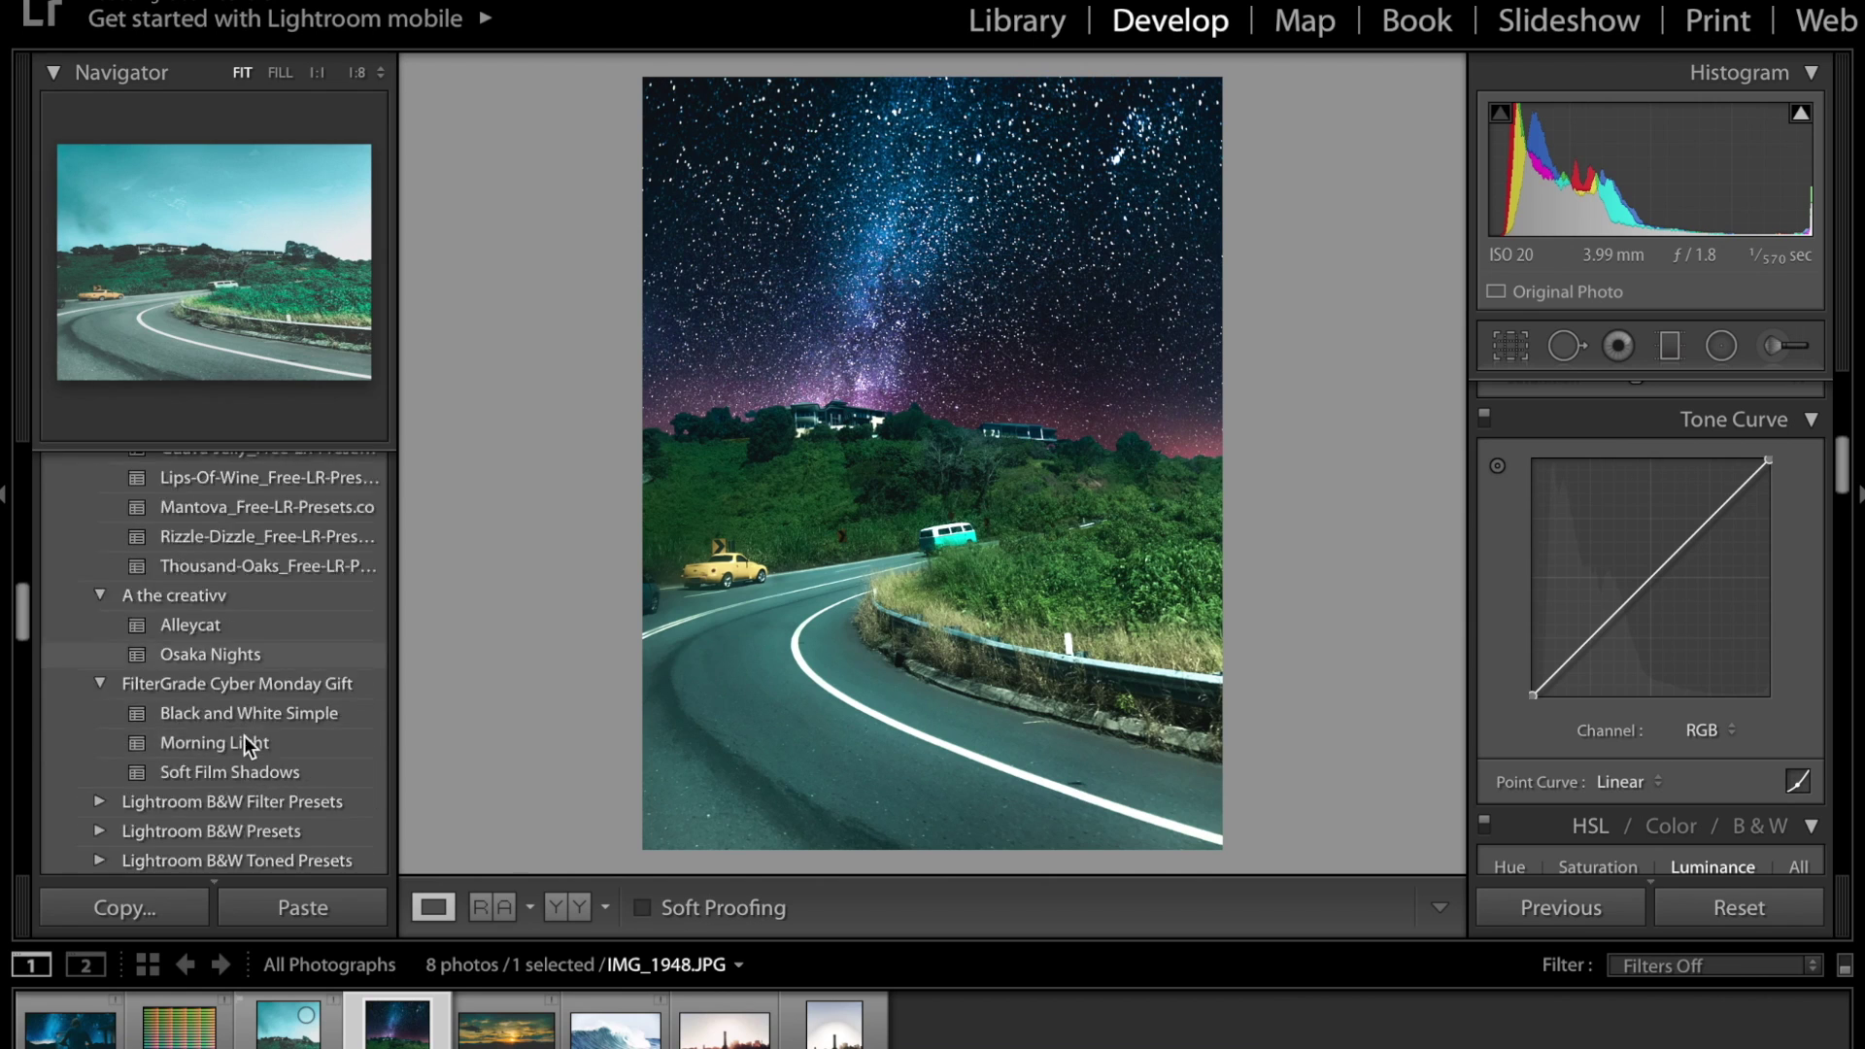
{"action": "scroll", "coordinate": [243, 736], "scroll_direction": "down", "scroll_amount": 10}
{"action": "scroll", "coordinate": [243, 737], "scroll_direction": "up", "scroll_amount": 10}
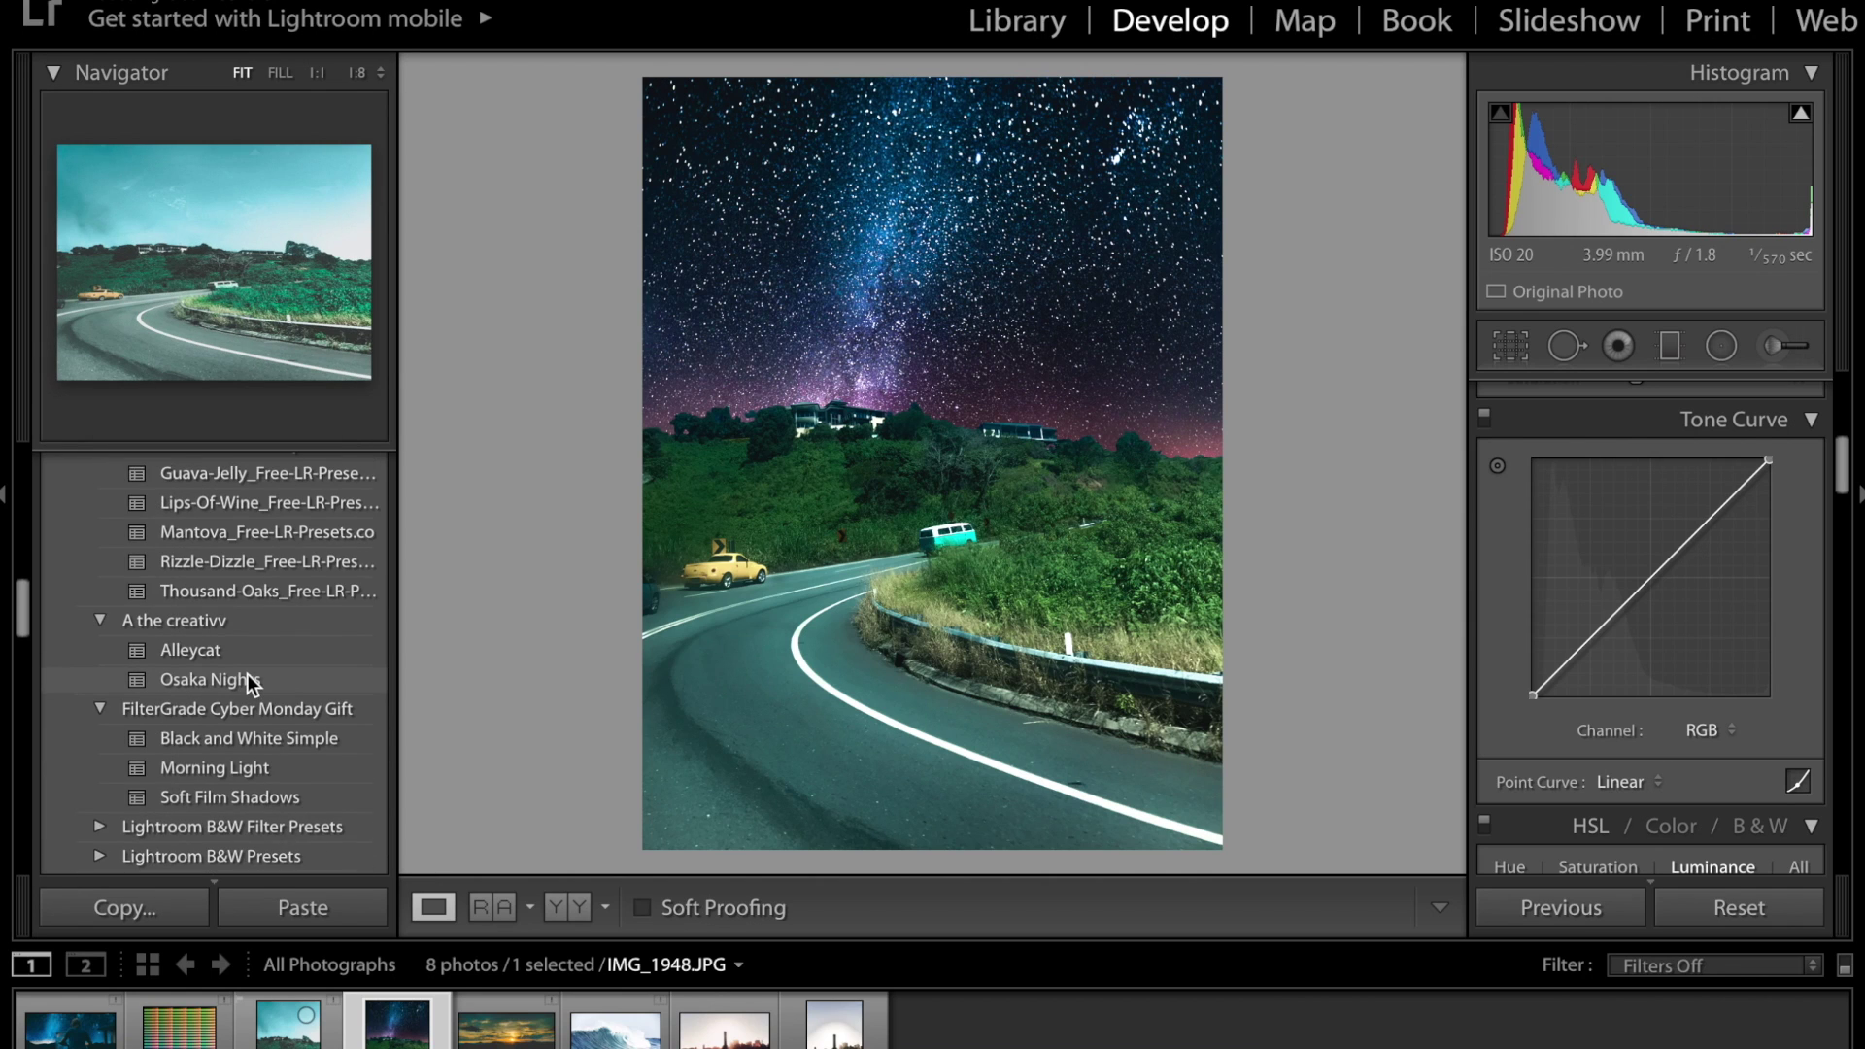
{"action": "scroll", "coordinate": [247, 673], "scroll_direction": "up", "scroll_amount": 5}
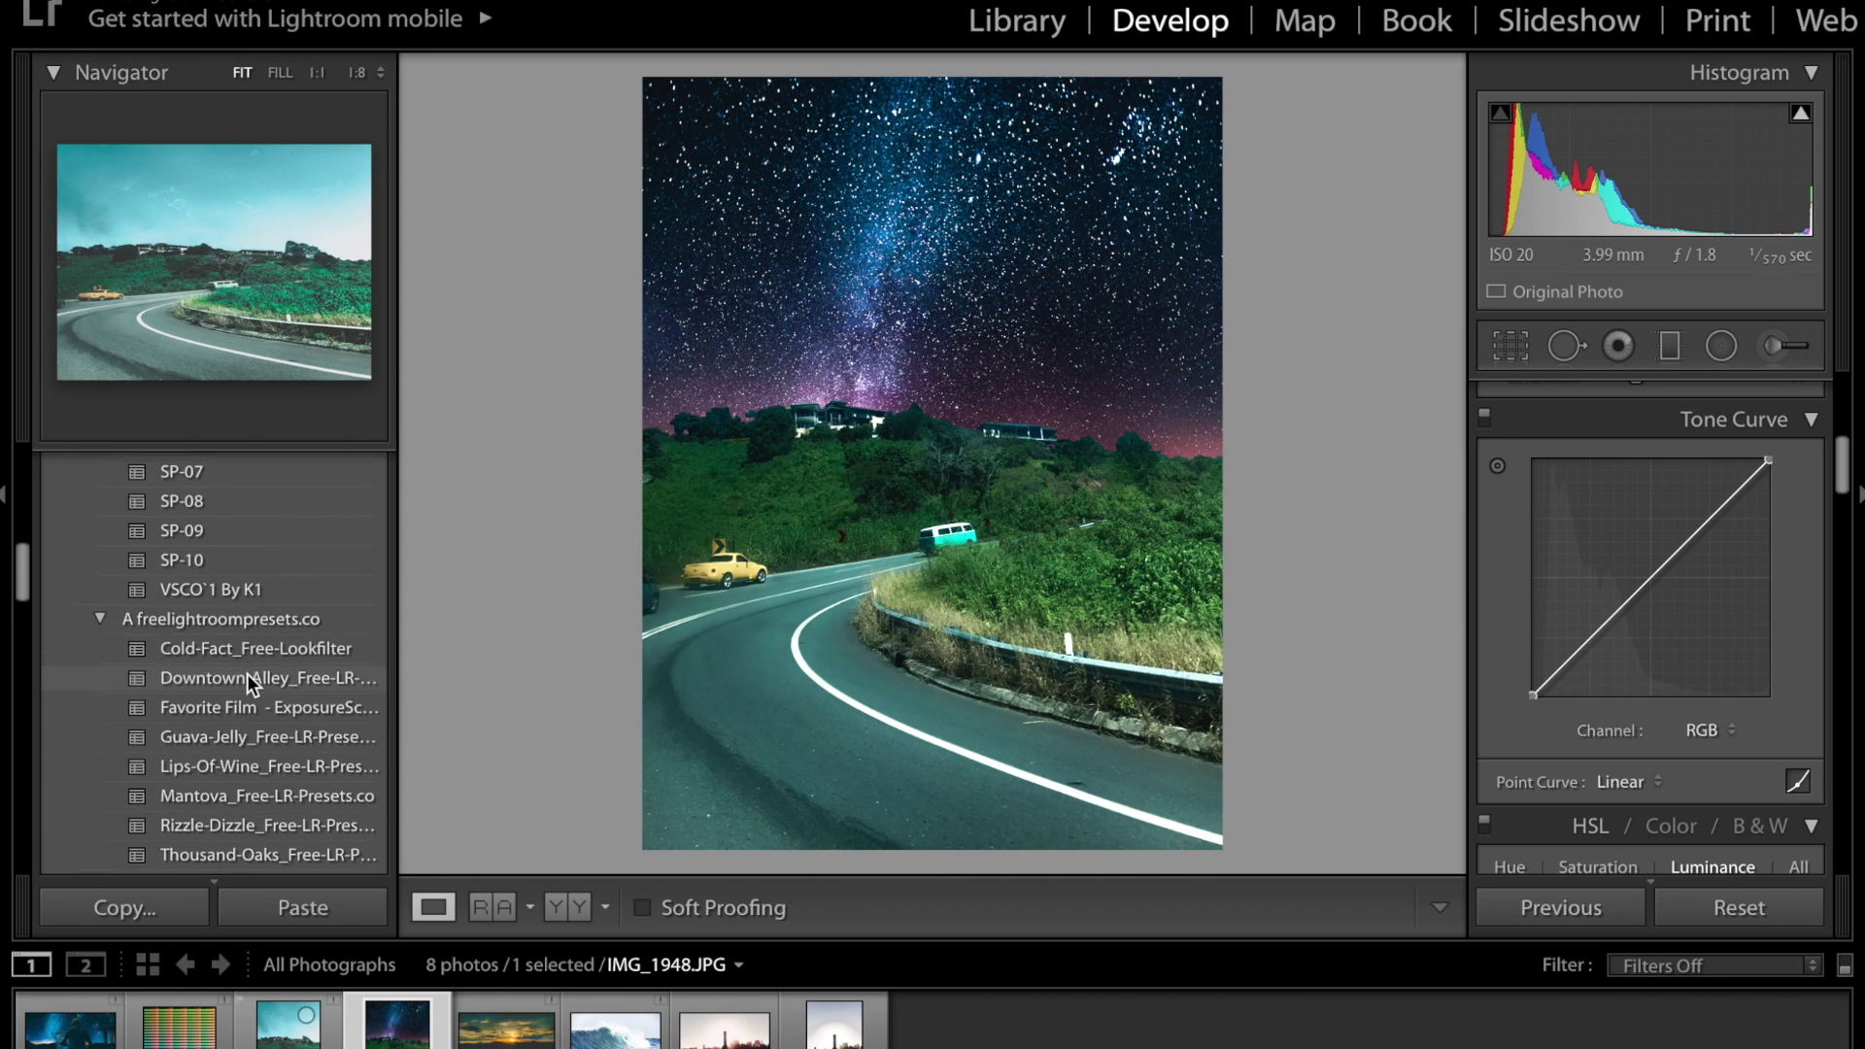
{"action": "scroll", "coordinate": [247, 674], "scroll_direction": "up", "scroll_amount": 8}
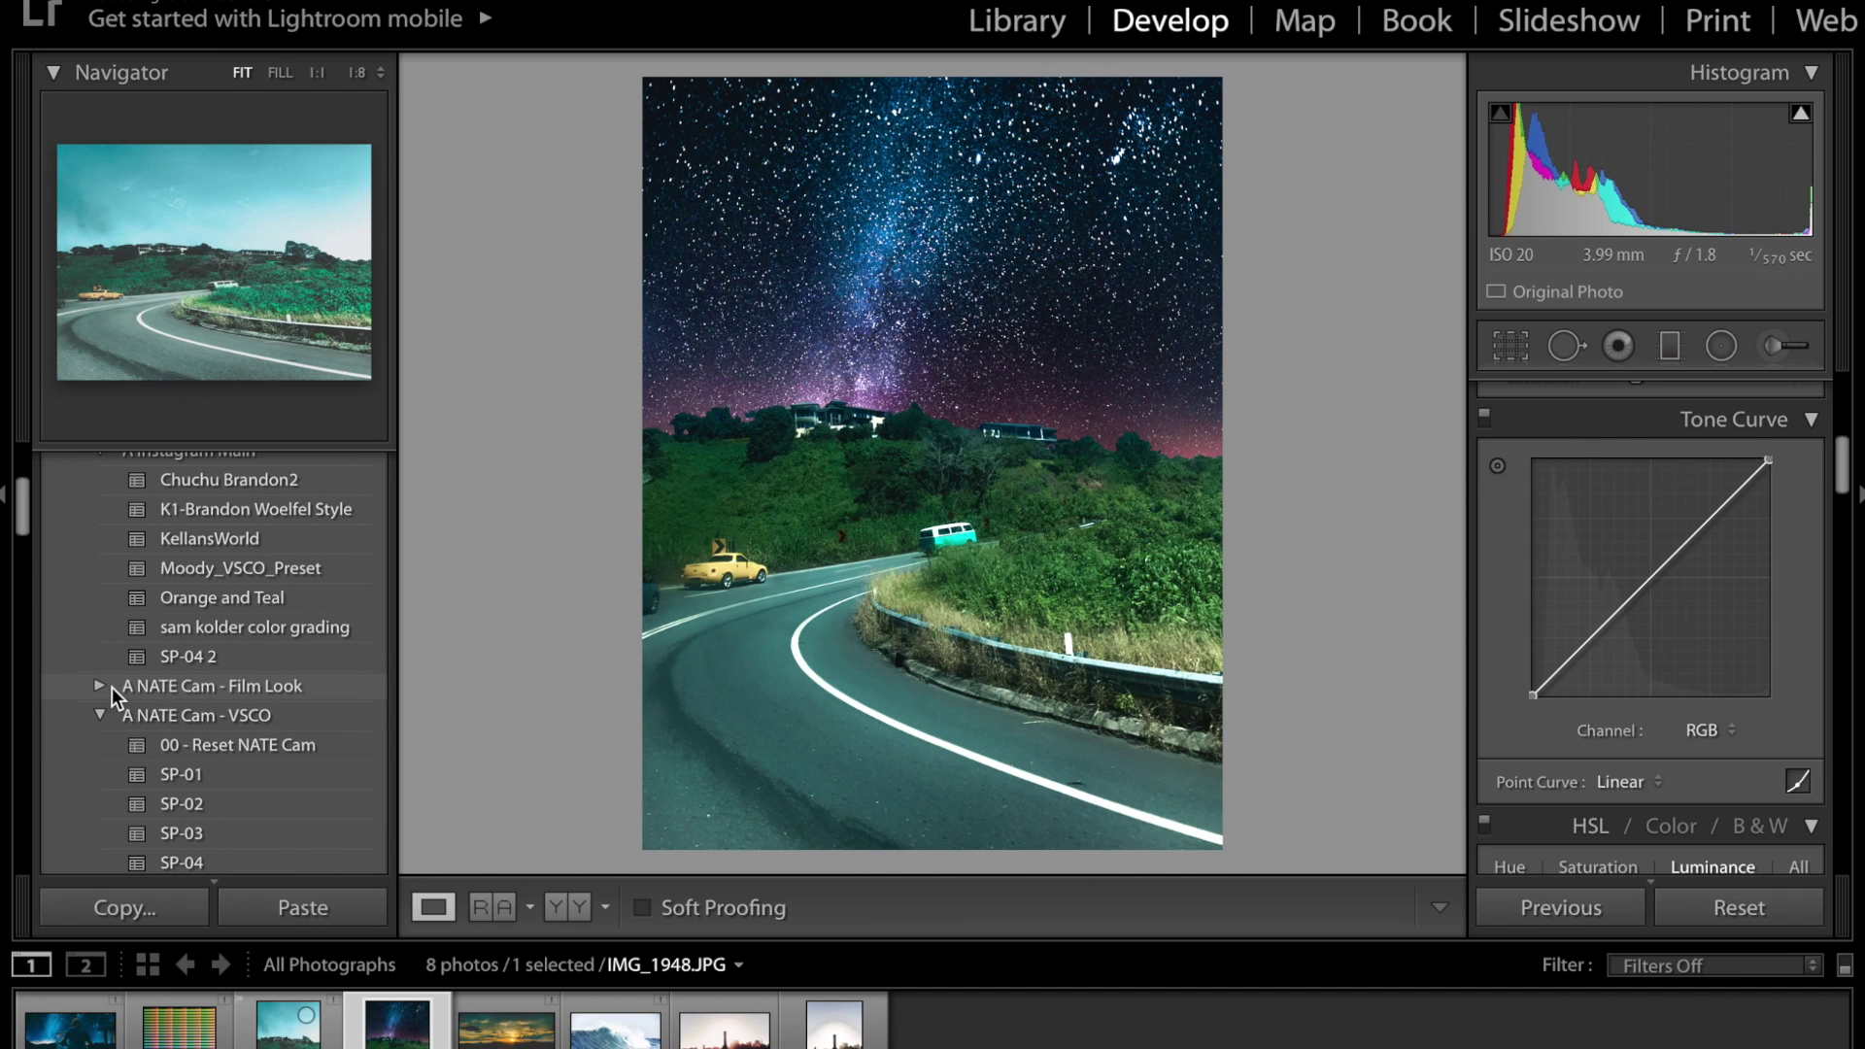
{"action": "left_click", "coordinate": [95, 680]}
{"action": "scroll", "coordinate": [95, 680], "scroll_direction": "down", "scroll_amount": 1}
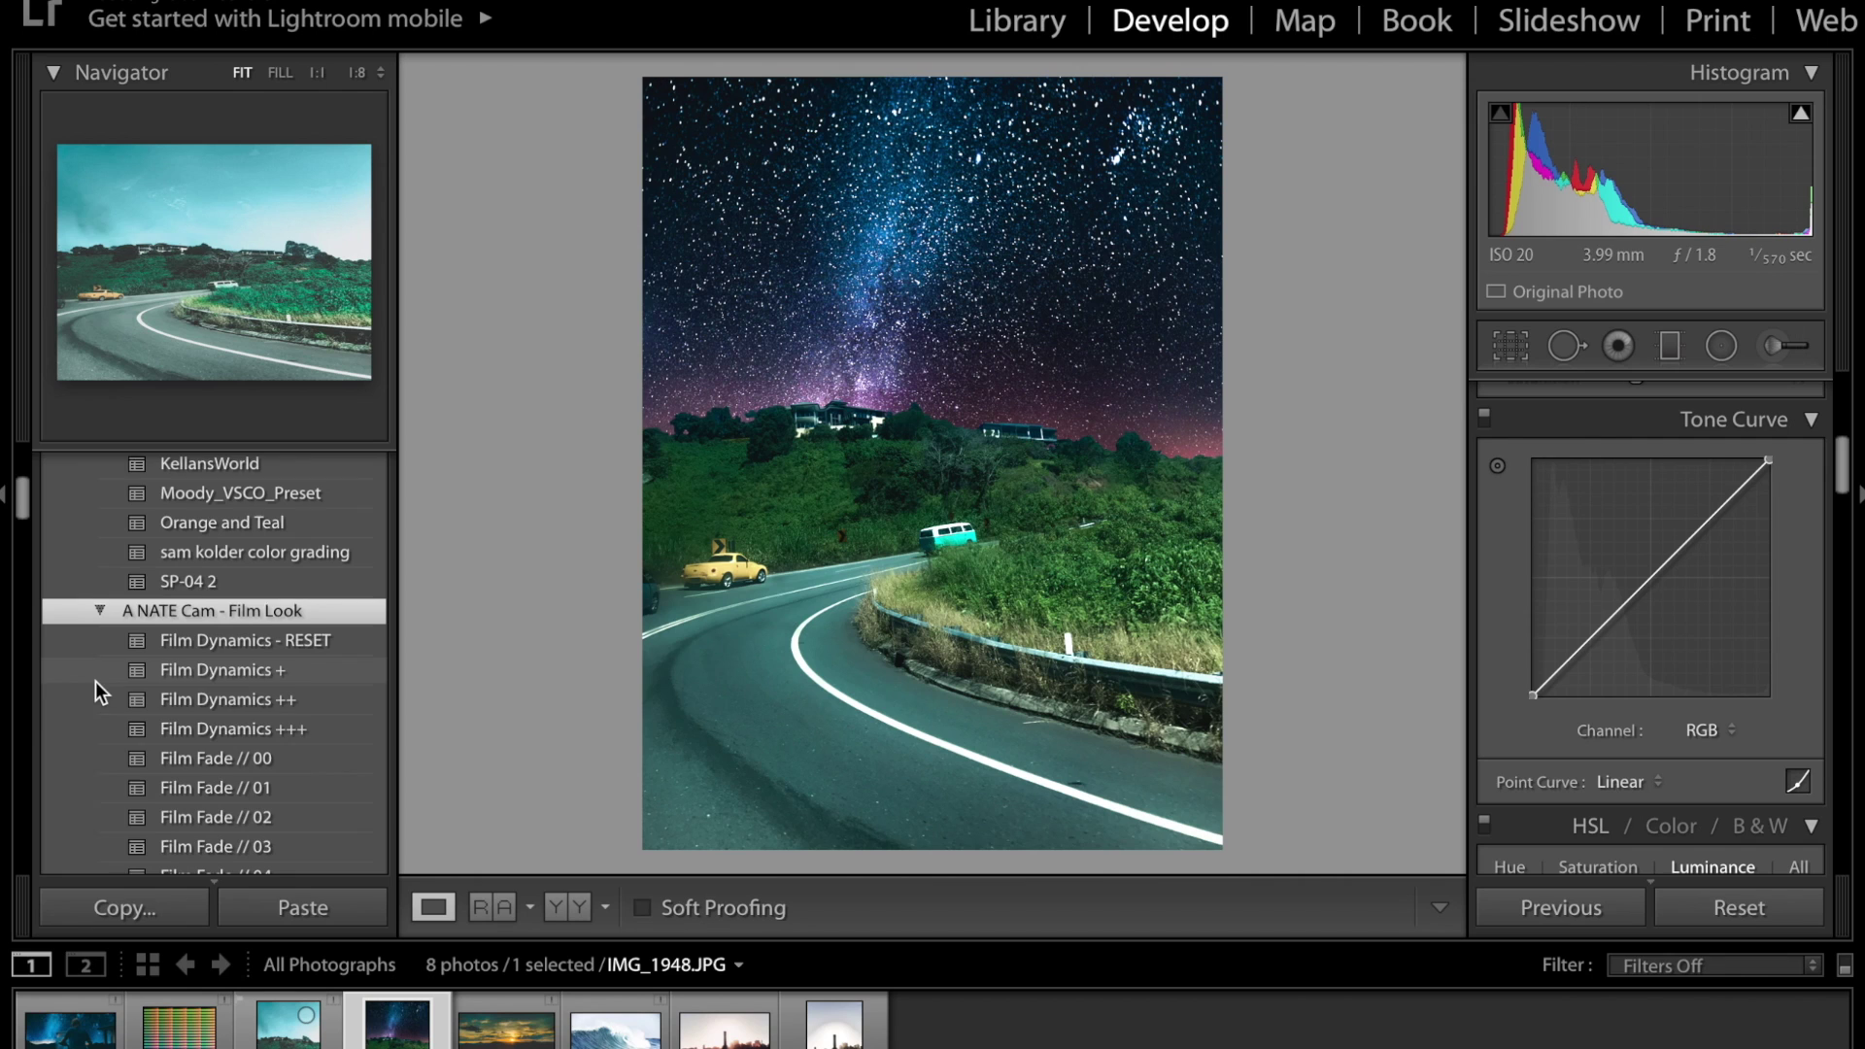
{"action": "scroll", "coordinate": [267, 747], "scroll_direction": "down", "scroll_amount": 4}
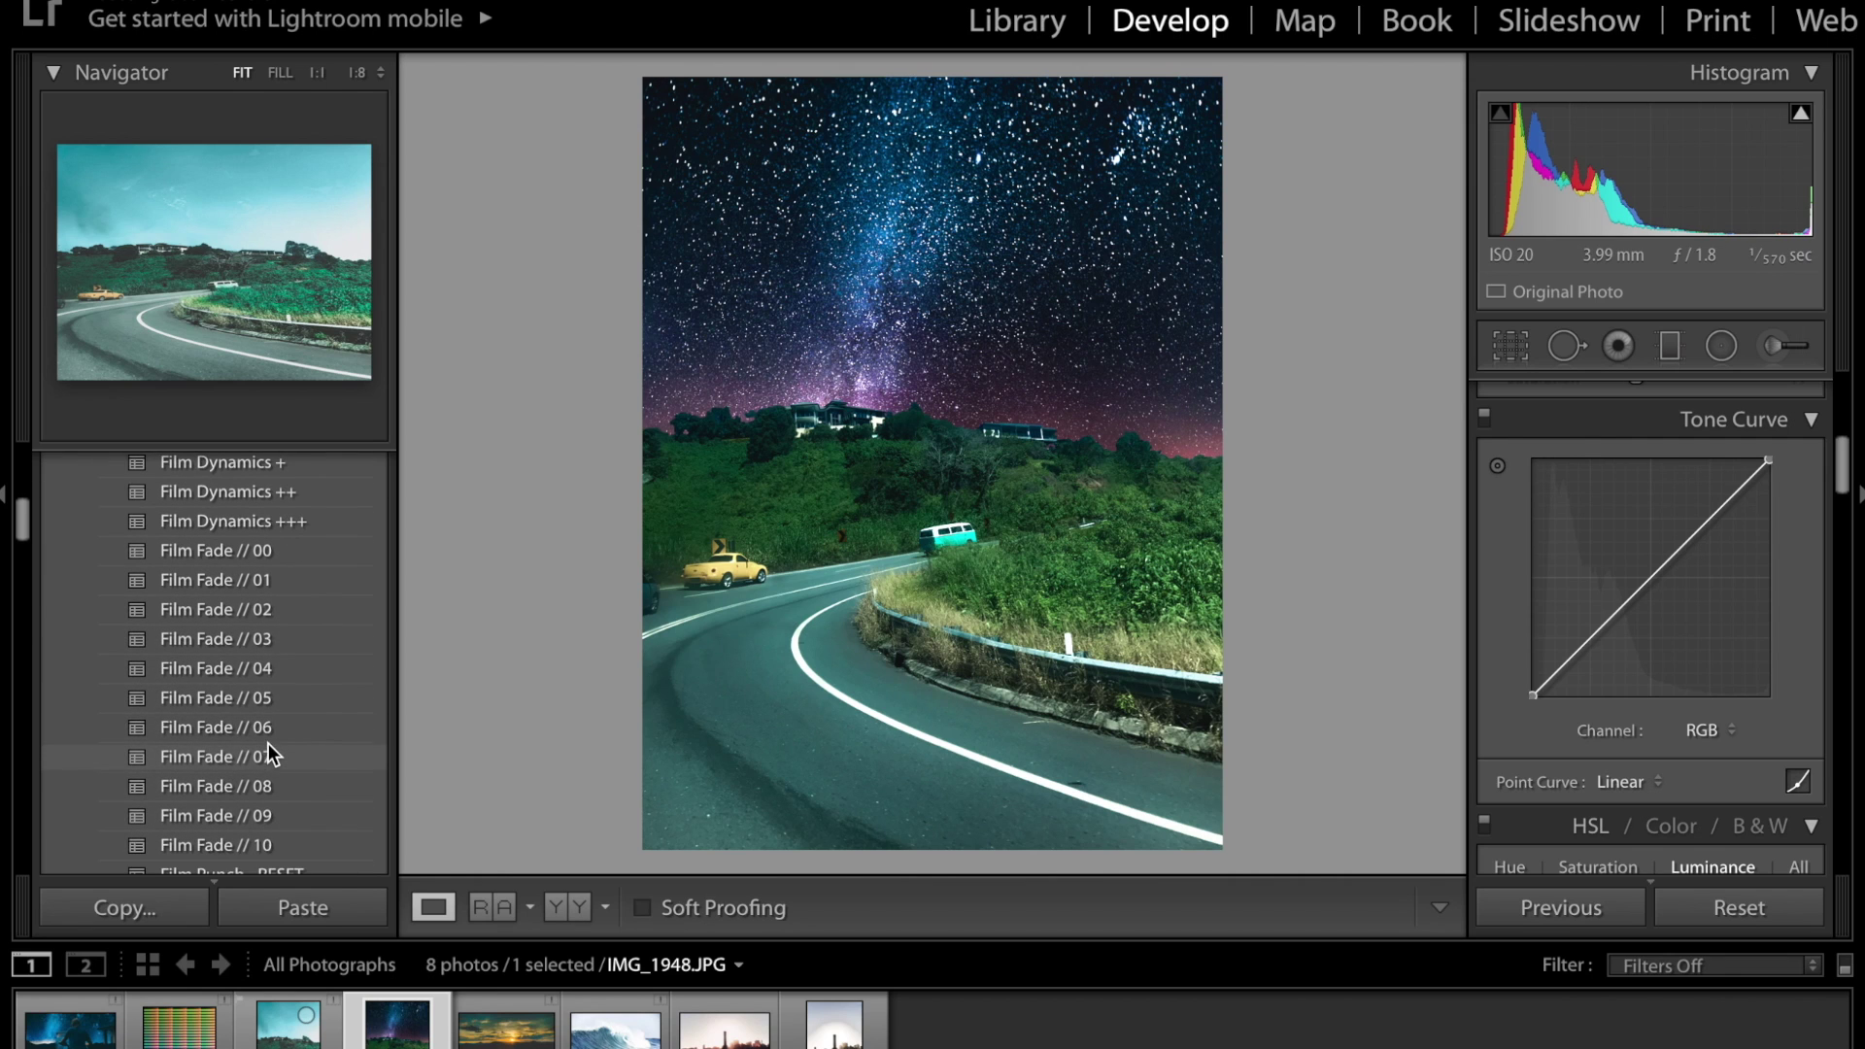
Step through Film Fade // 10 down to // 06, settling on Film Fade // 05
{"action": "left_click", "coordinate": [276, 742]}
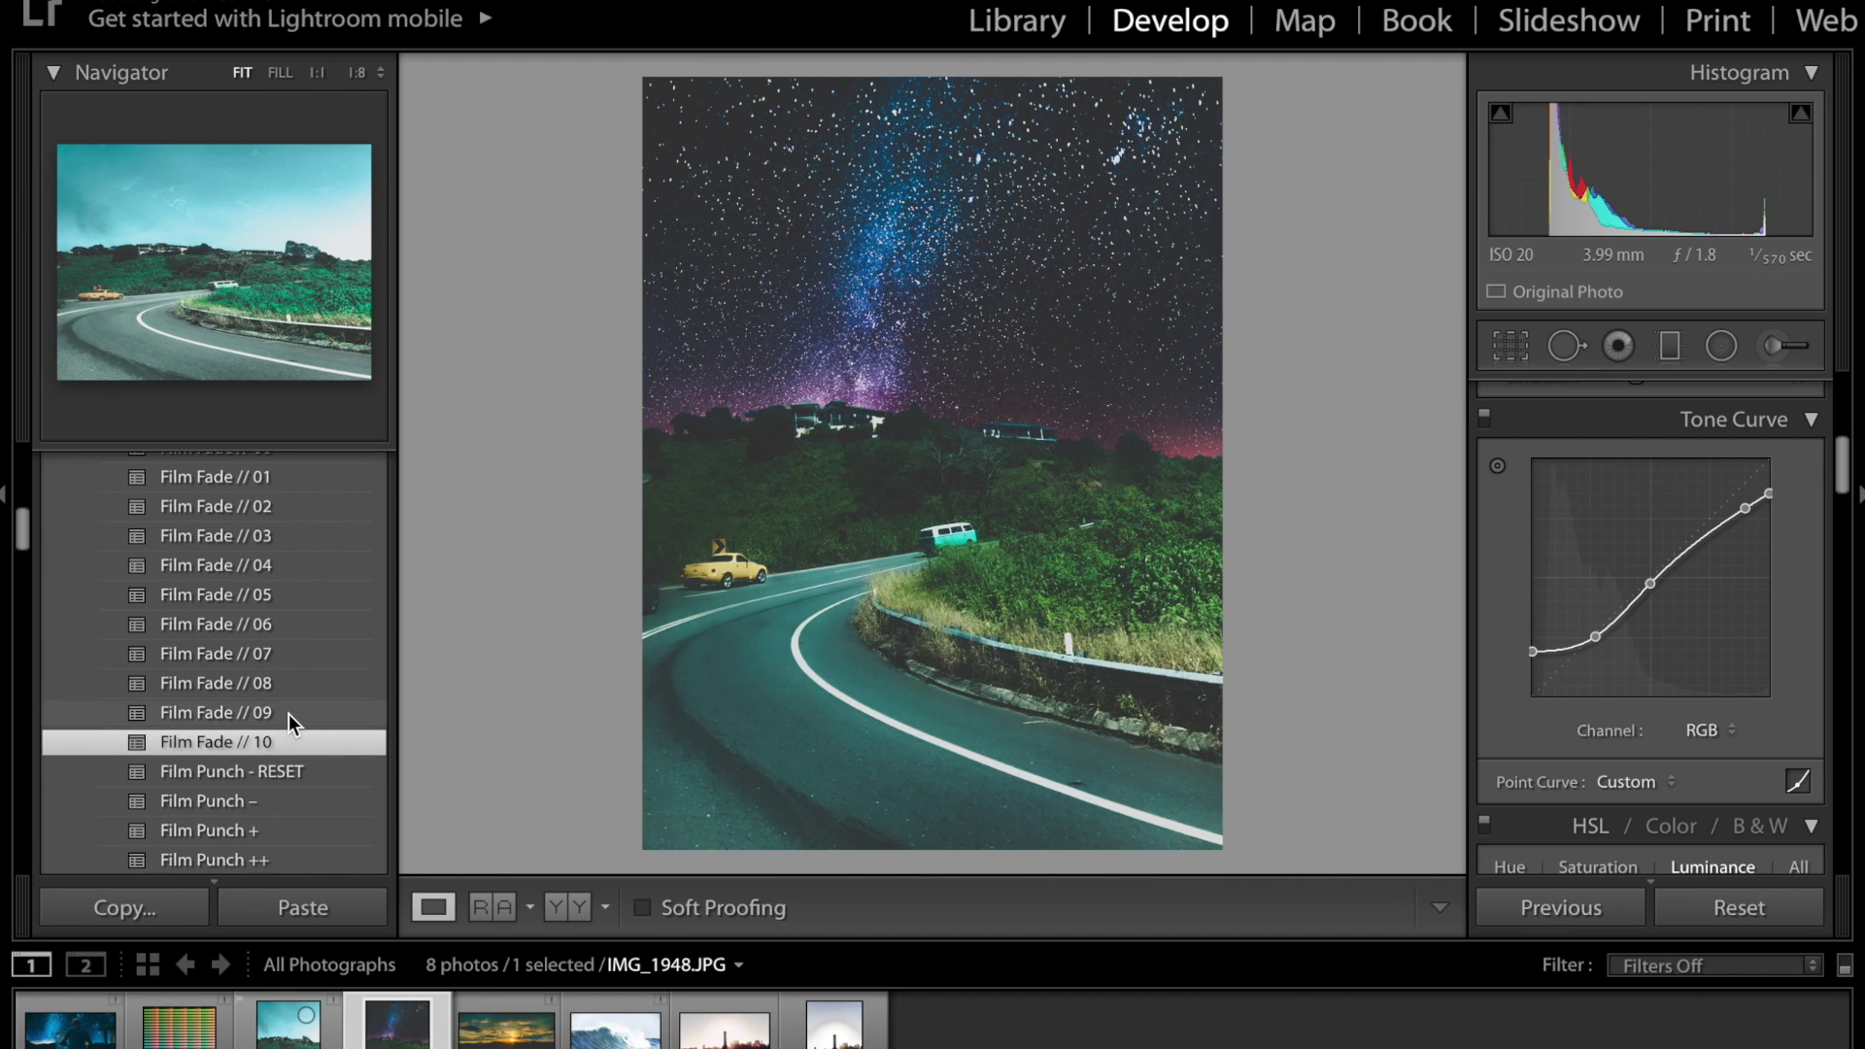
{"action": "left_click", "coordinate": [289, 709]}
{"action": "left_click", "coordinate": [295, 683]}
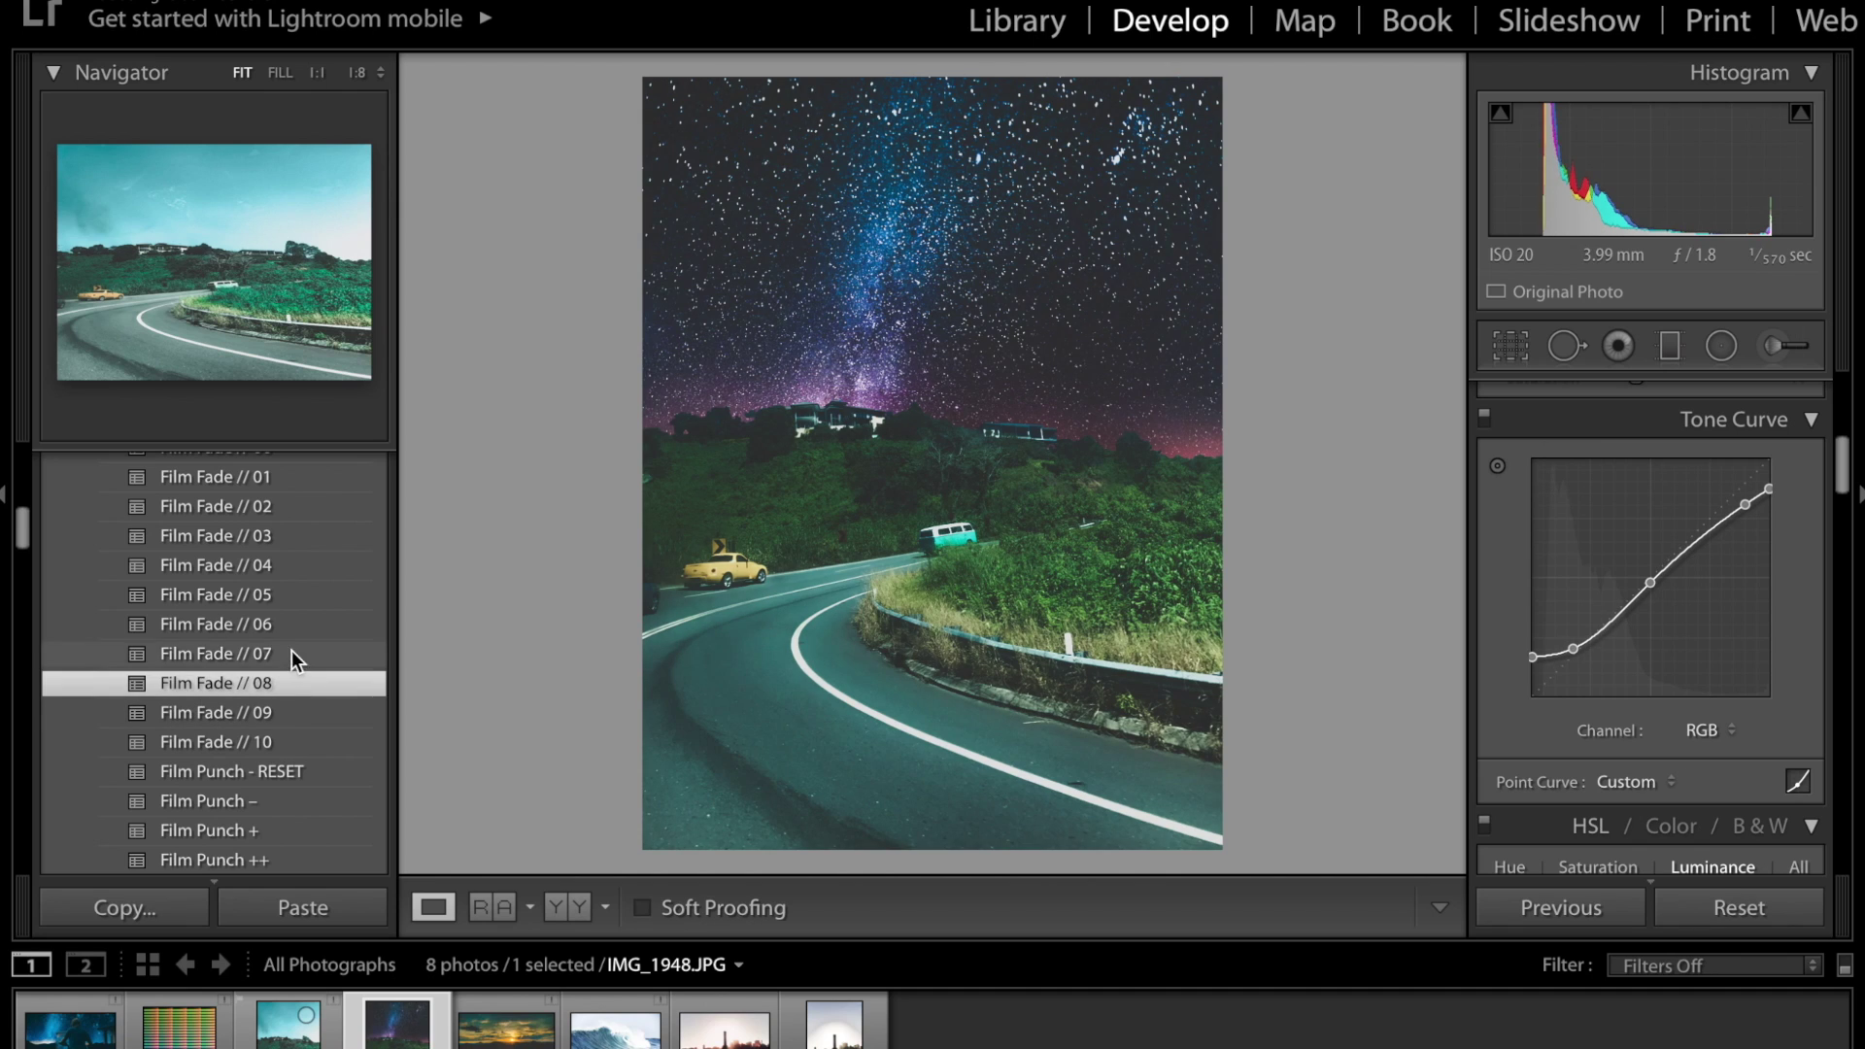
{"action": "left_click", "coordinate": [292, 653]}
{"action": "left_click", "coordinate": [292, 625]}
{"action": "left_click", "coordinate": [293, 595]}
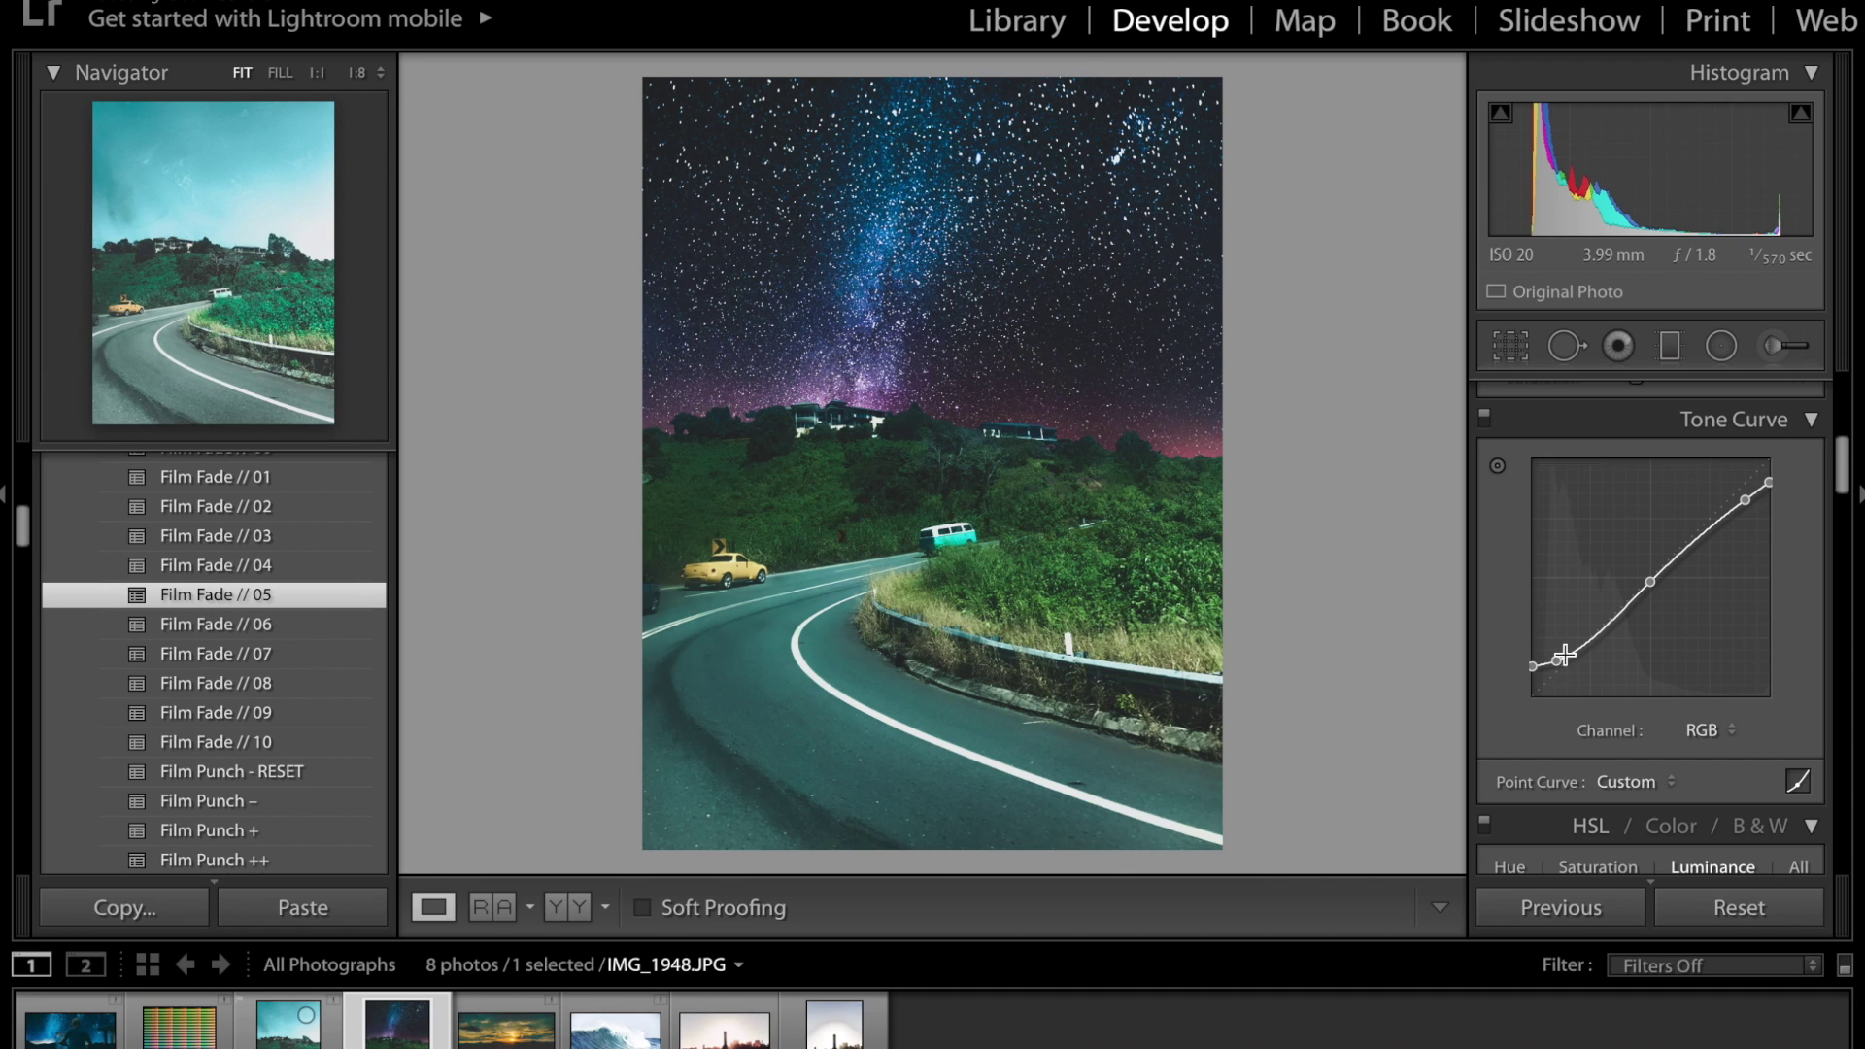
Show all HSL sliders and shift Red hue to −100, undoing a trial Orange shift
{"action": "scroll", "coordinate": [1622, 656], "scroll_direction": "down", "scroll_amount": 3}
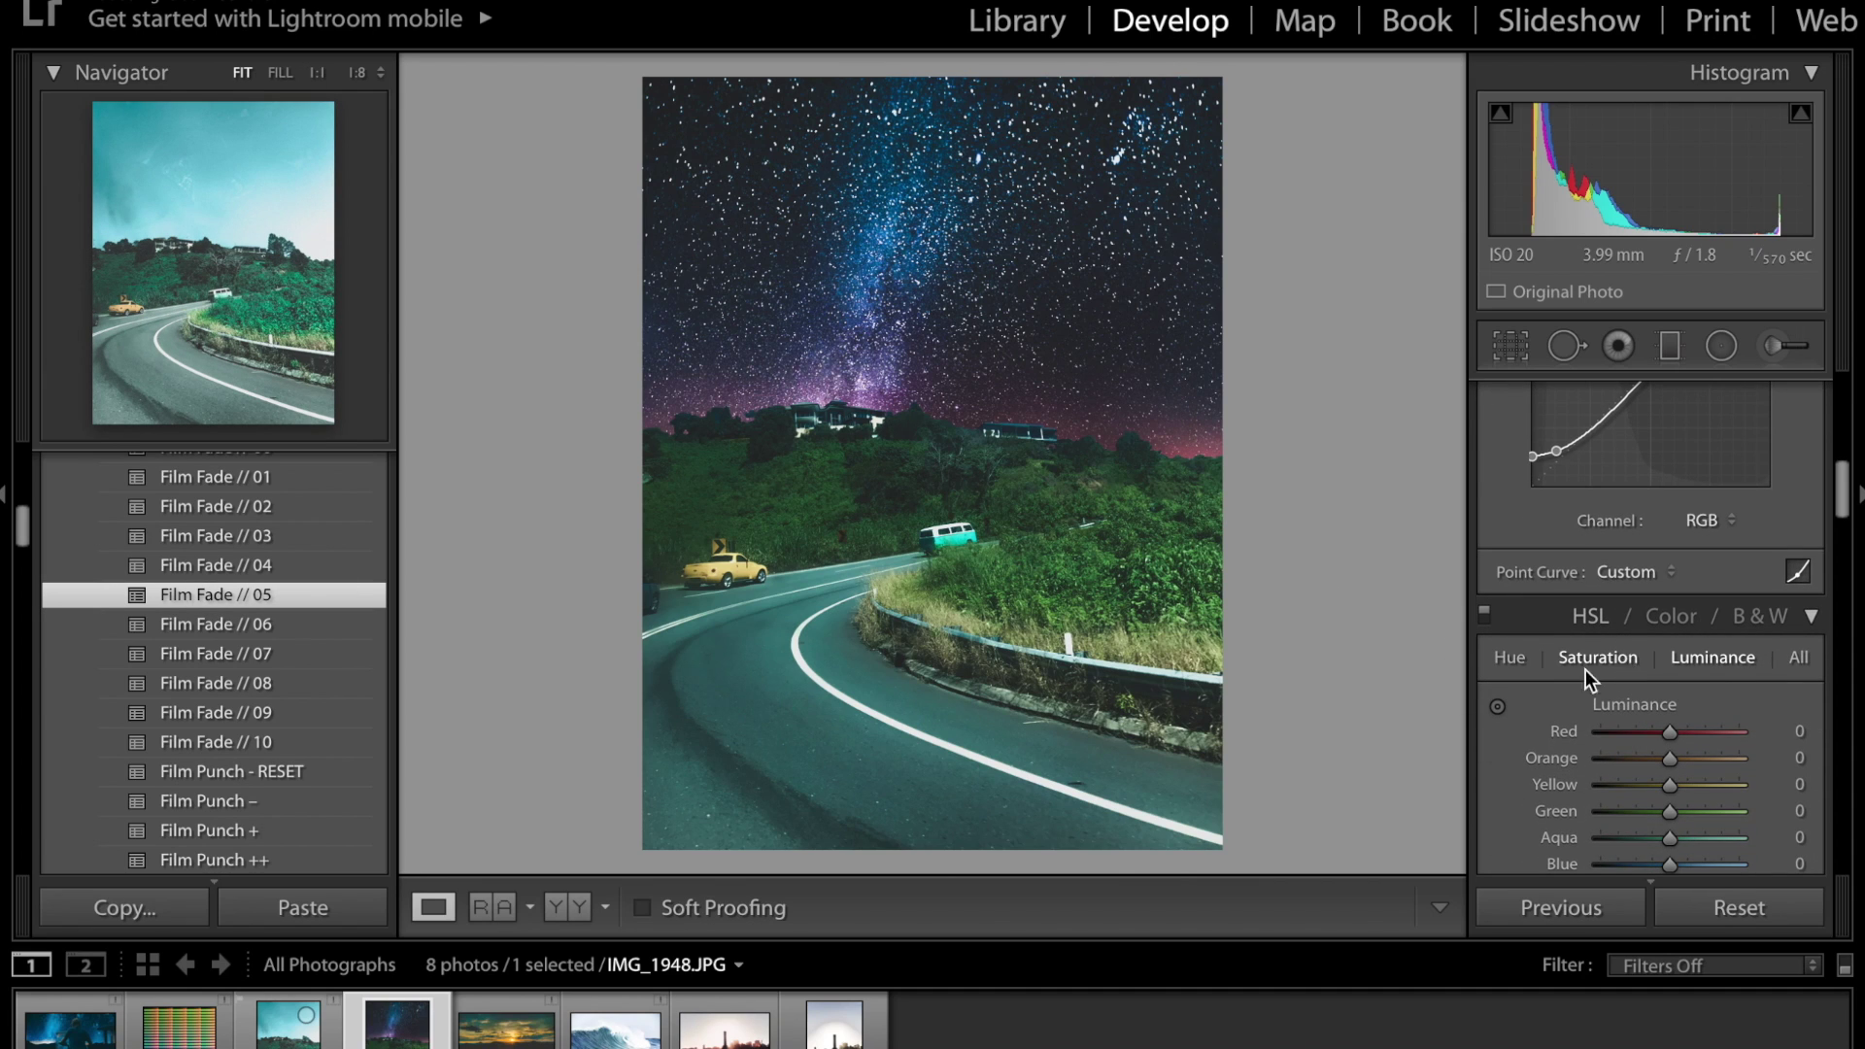
{"action": "left_click", "coordinate": [1798, 658]}
{"action": "scroll", "coordinate": [1681, 713], "scroll_direction": "down", "scroll_amount": 2}
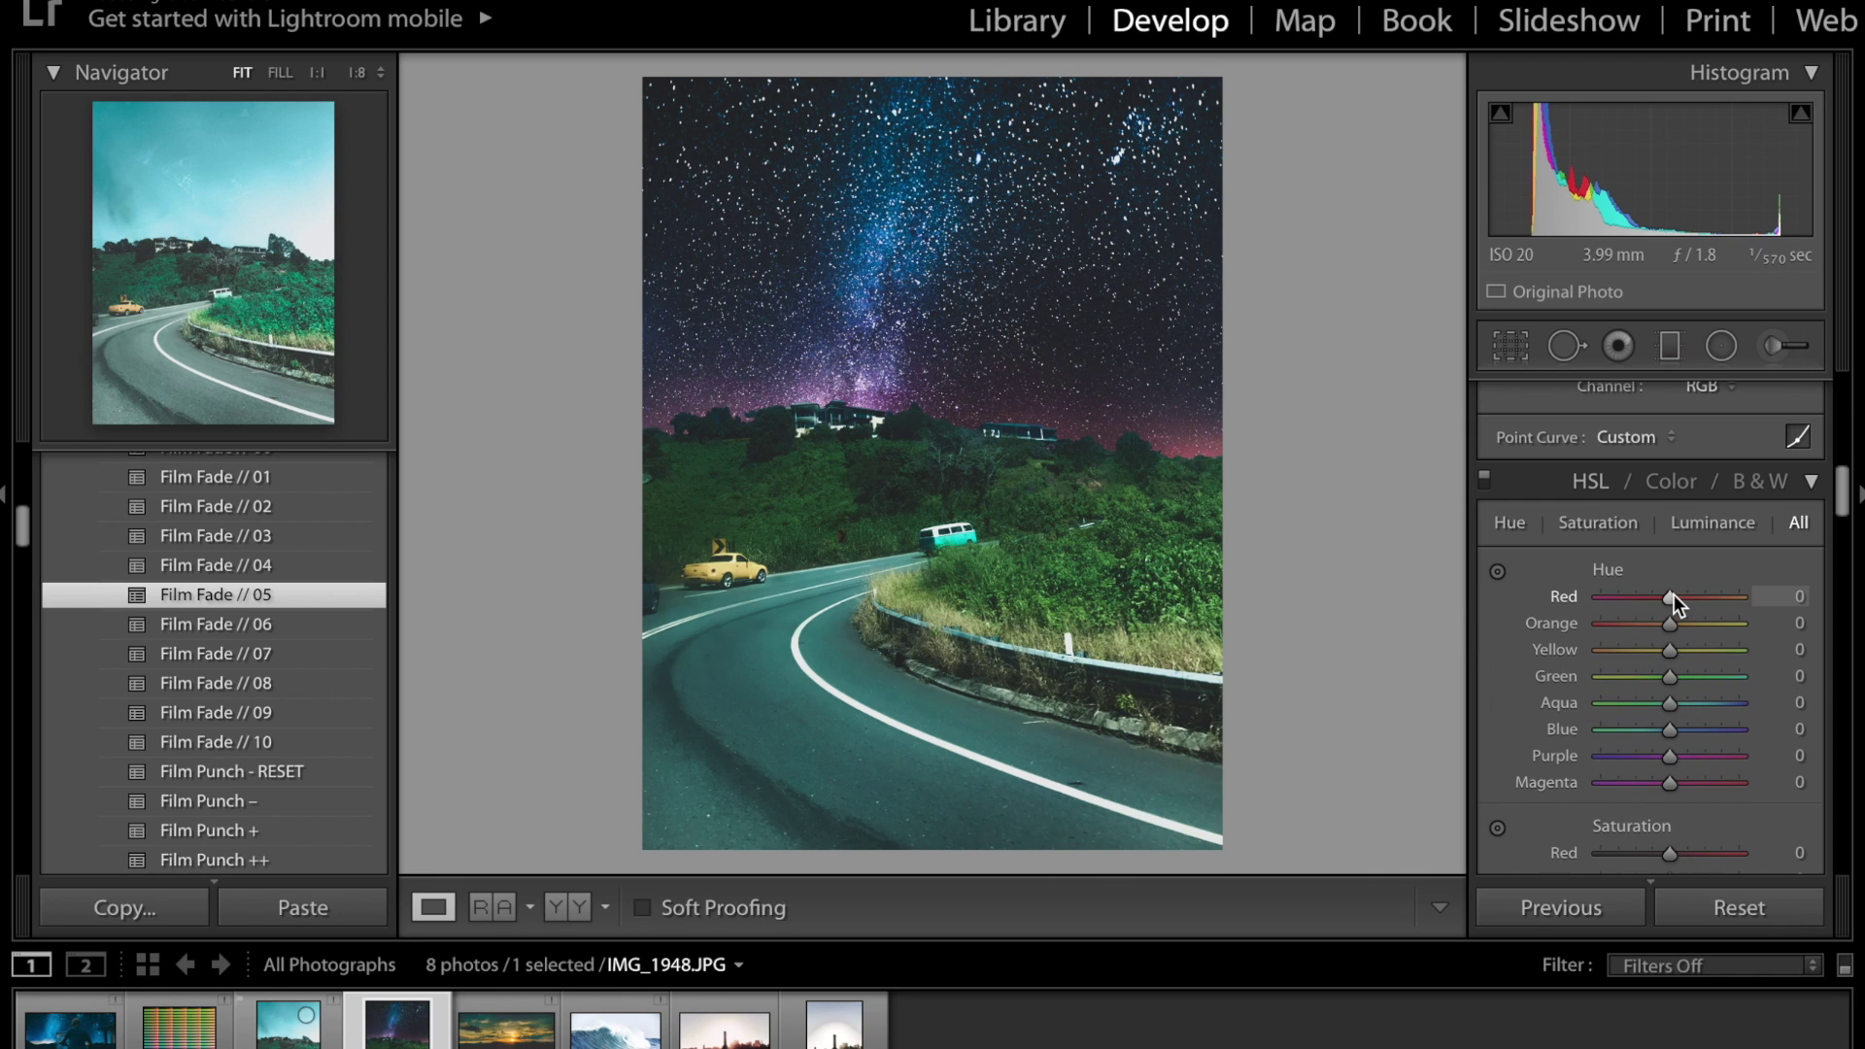
{"action": "left_click_drag", "start_coordinate": [1674, 595], "coordinate": [1535, 597]}
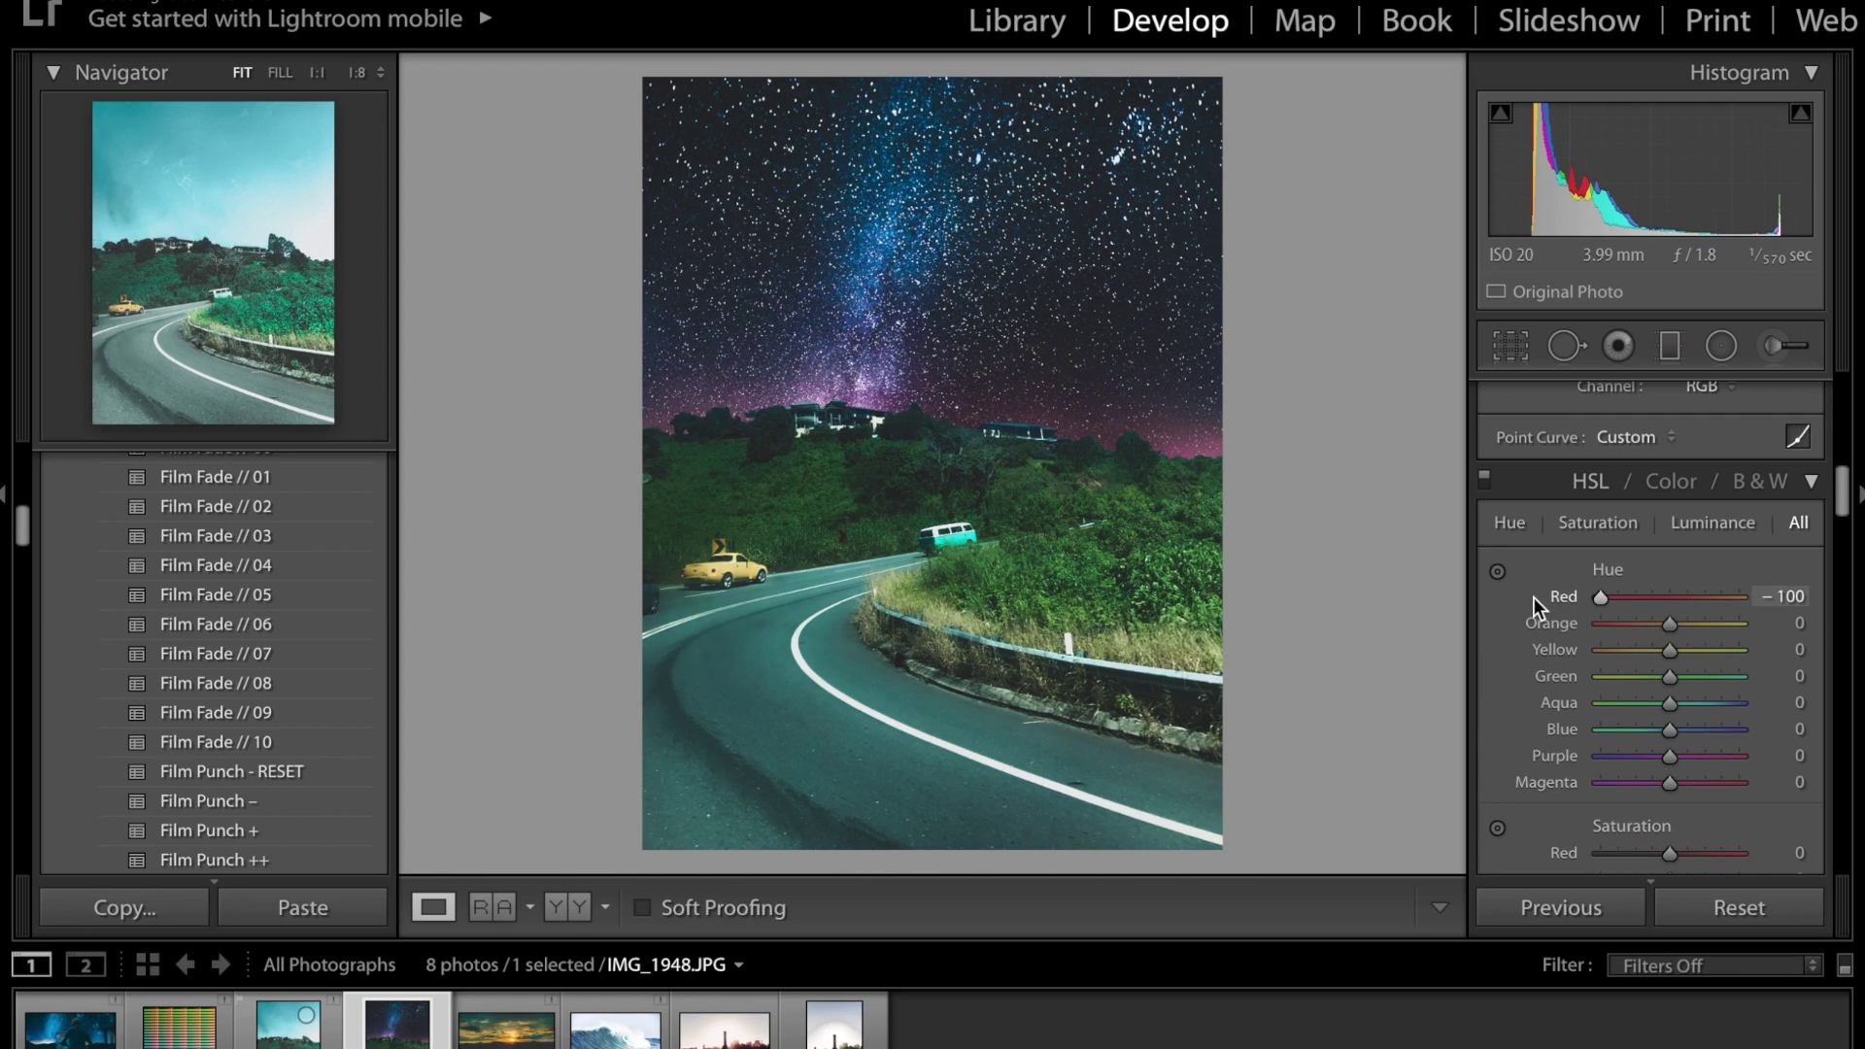
{"action": "left_click_drag", "start_coordinate": [1665, 622], "coordinate": [1778, 624]}
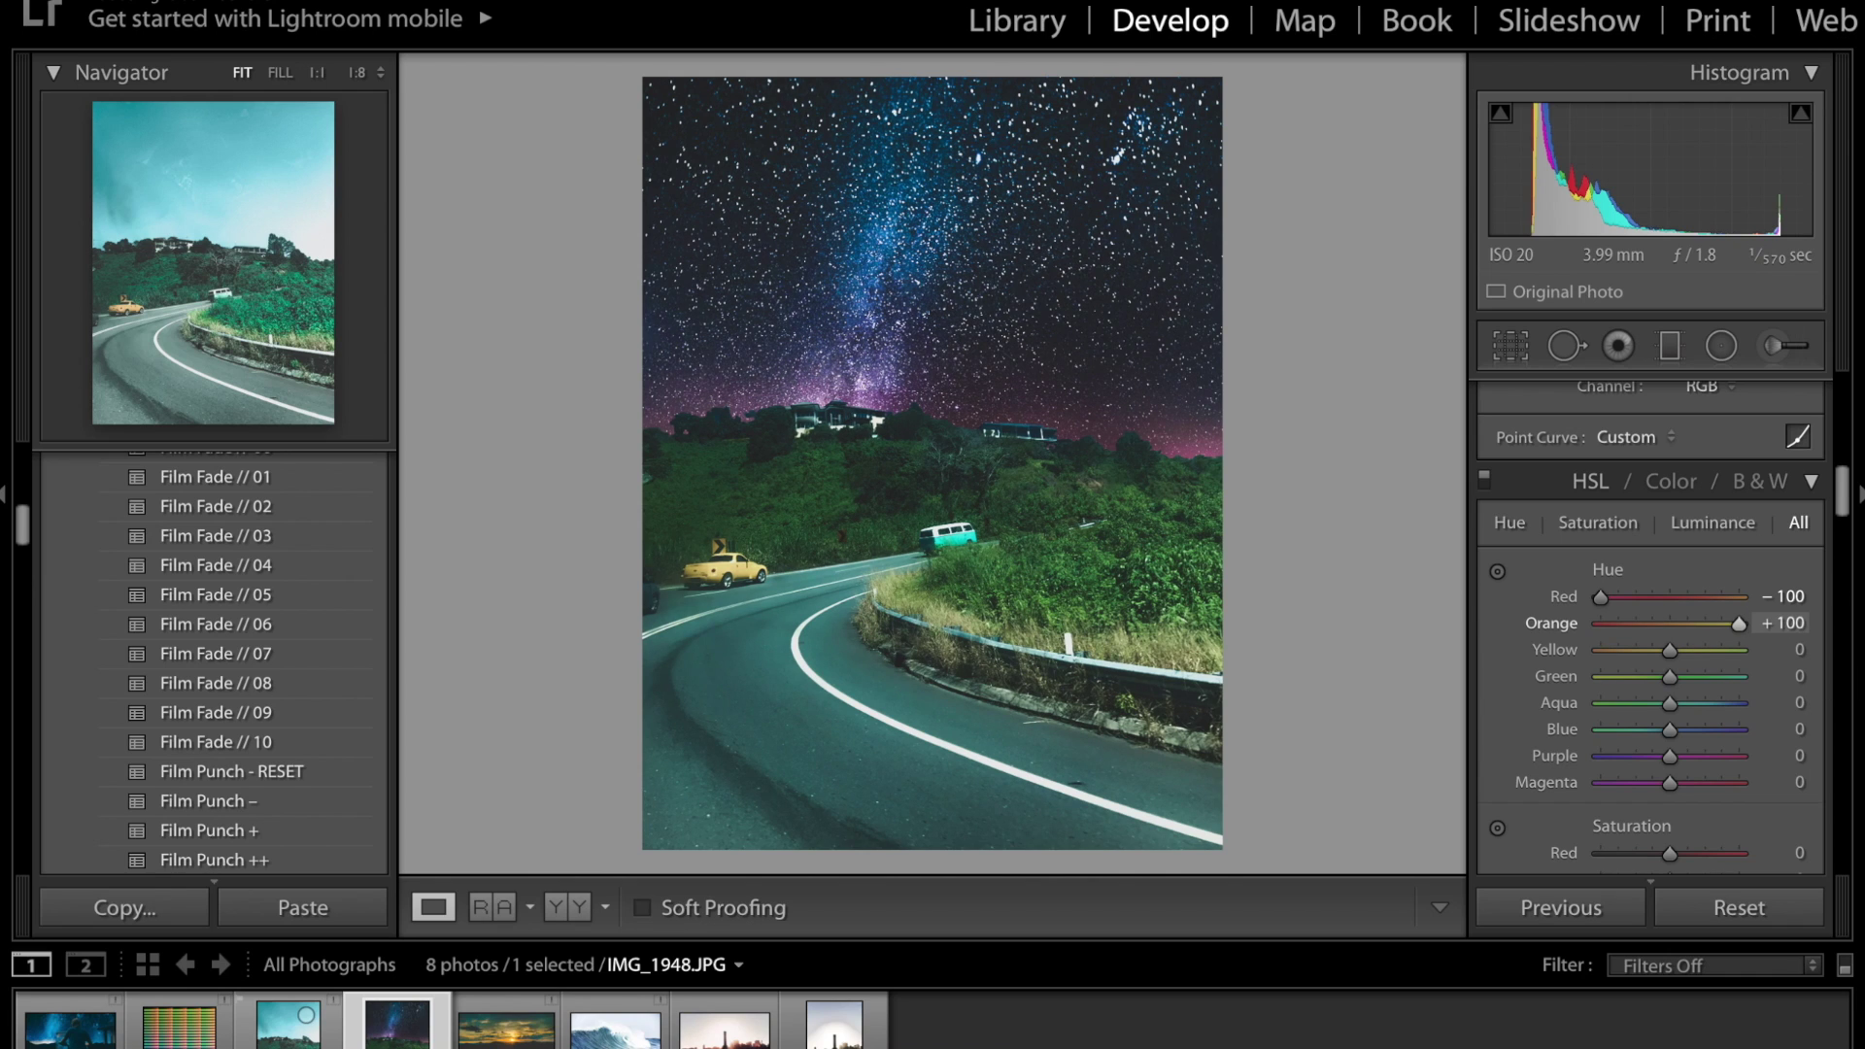
{"action": "key", "text": "ctrl+z"}
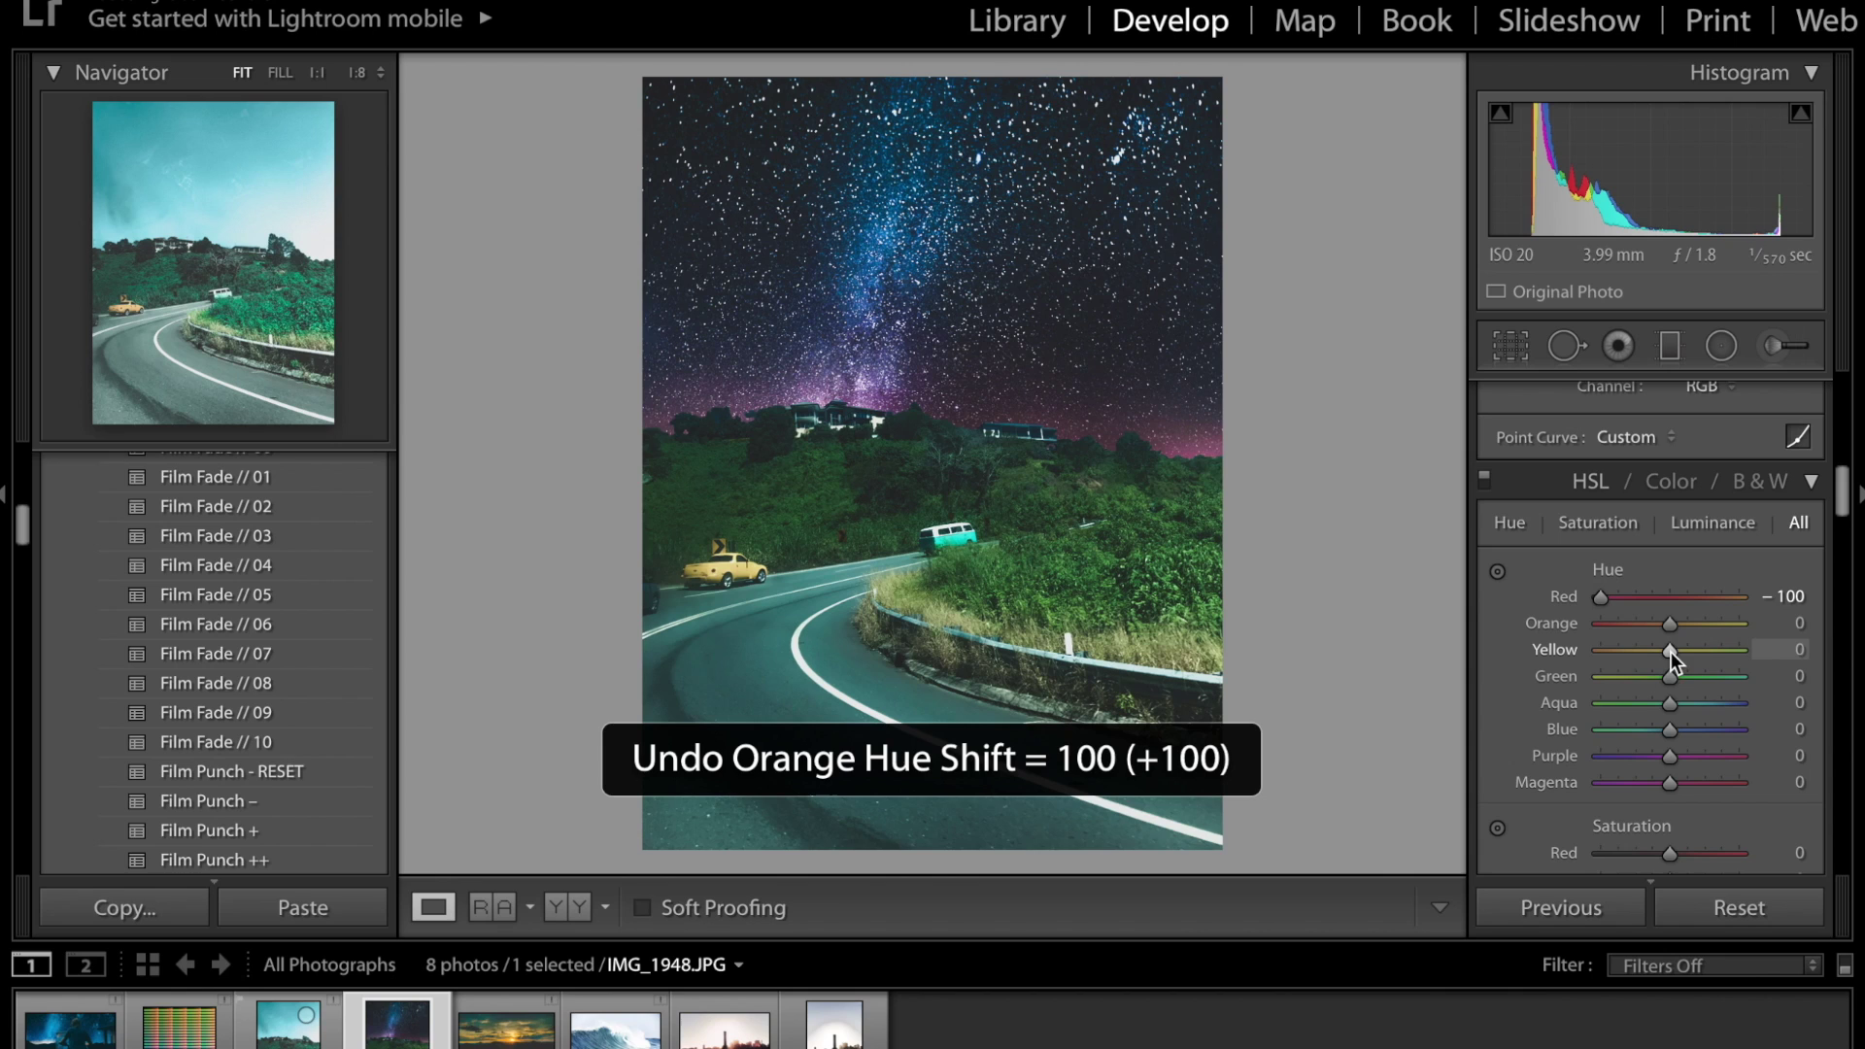
Set hues Yellow −35, Green +43, Aqua −18, Blue −15, Purple +100, Magenta −5
{"action": "left_click_drag", "start_coordinate": [1774, 656], "coordinate": [1700, 674]}
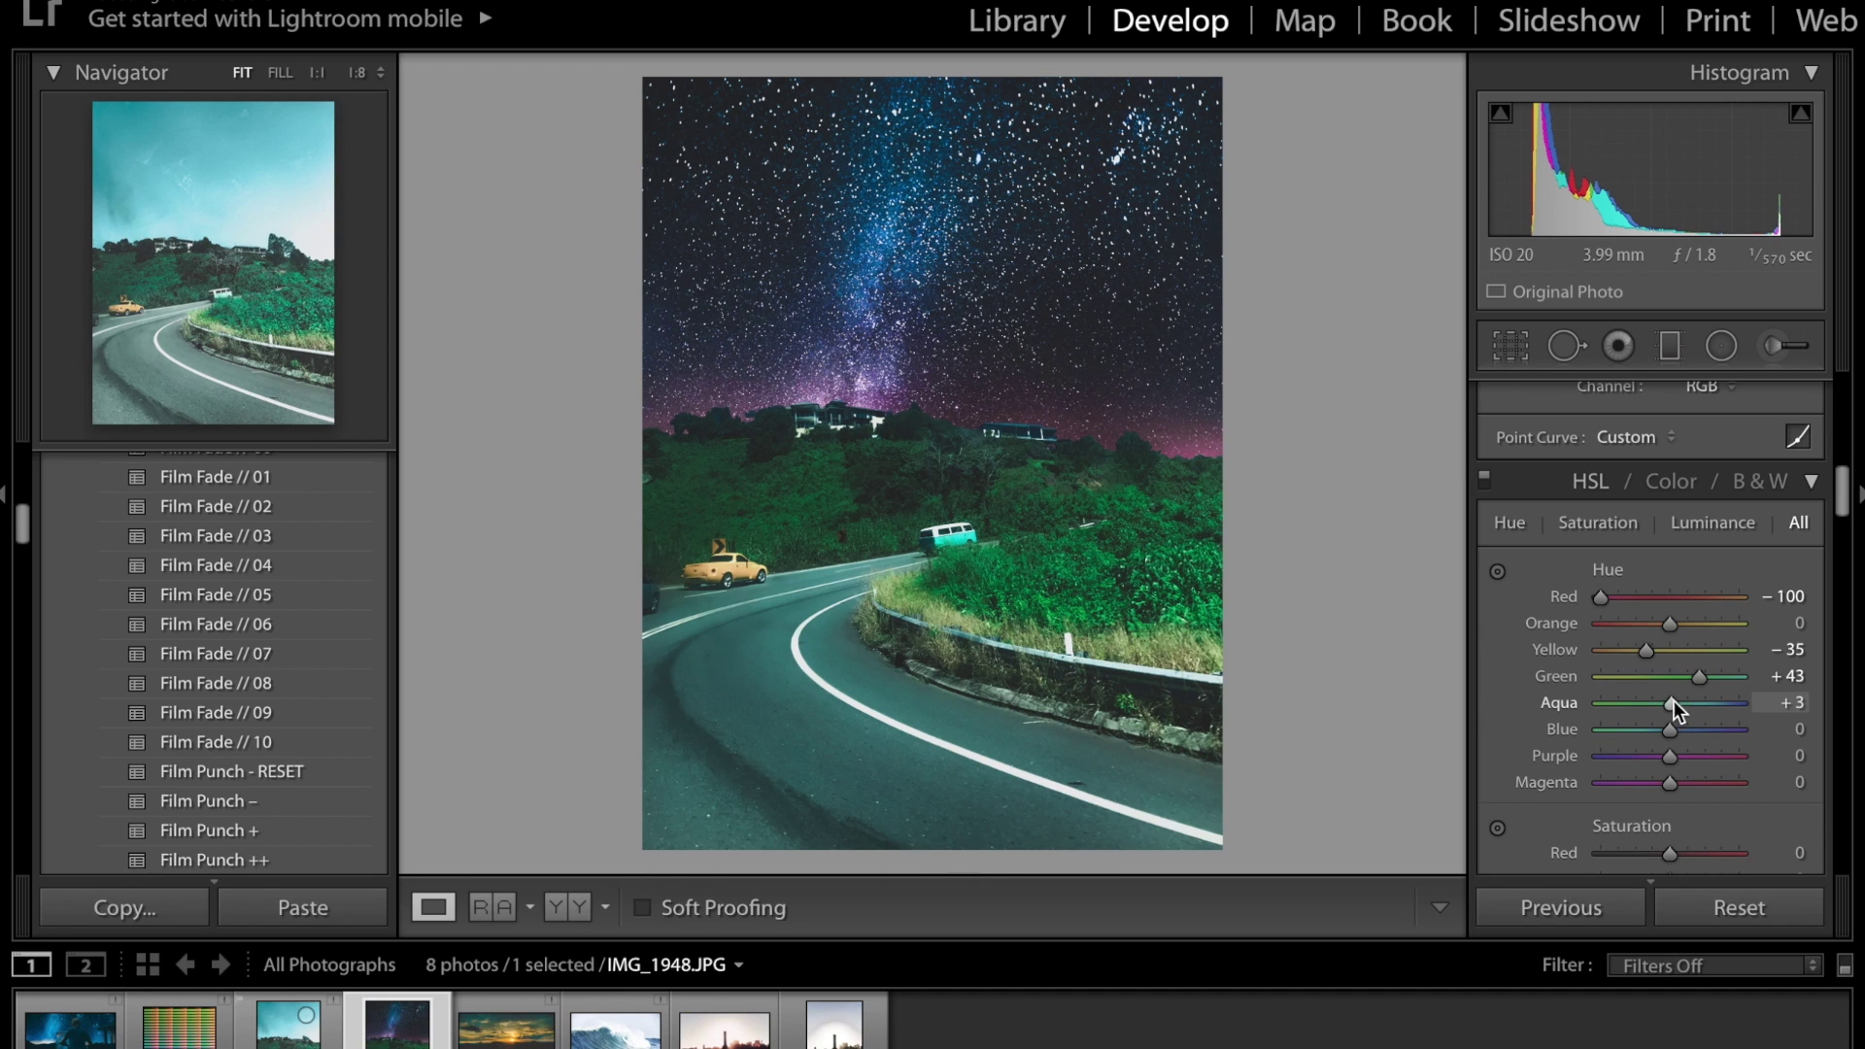
{"action": "left_click_drag", "start_coordinate": [1675, 701], "coordinate": [1661, 736]}
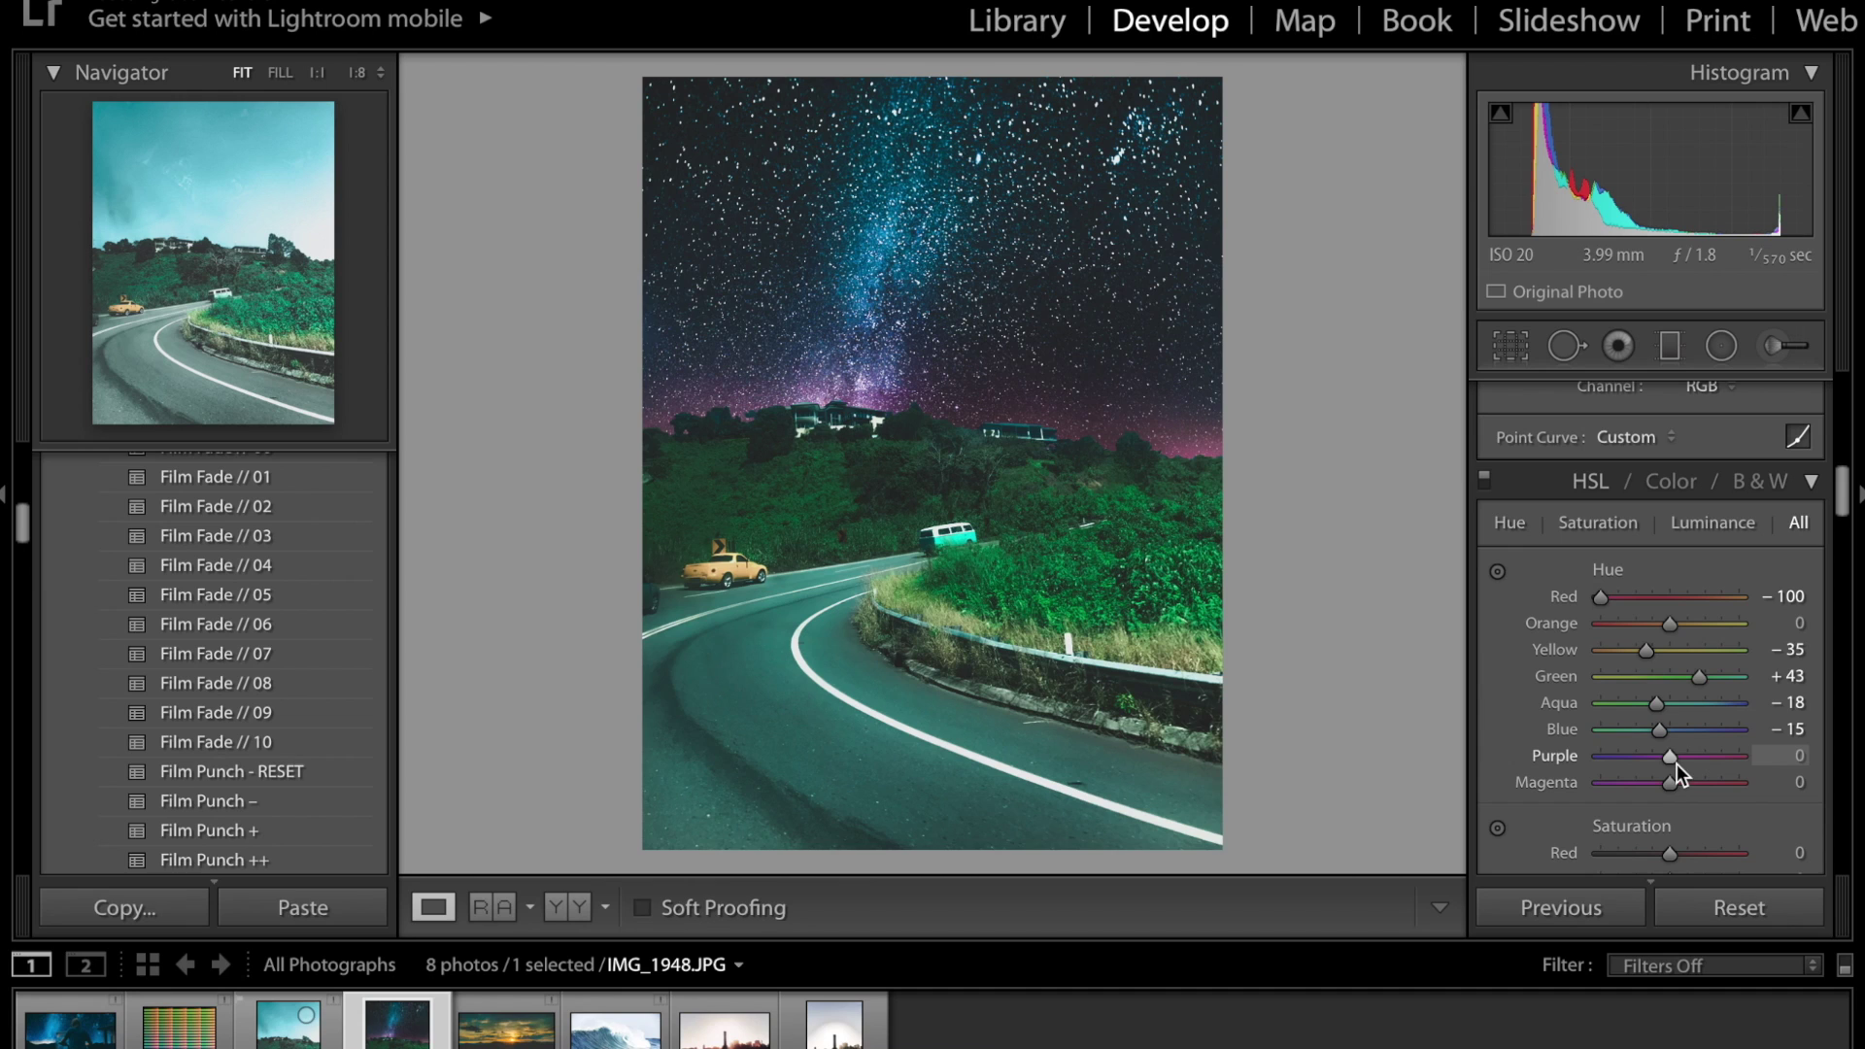
{"action": "mouse_move", "coordinate": [1779, 769]}
{"action": "left_mouse_down"}
{"action": "mouse_move", "coordinate": [1577, 764]}
{"action": "mouse_move", "coordinate": [1749, 771]}
{"action": "left_mouse_up"}
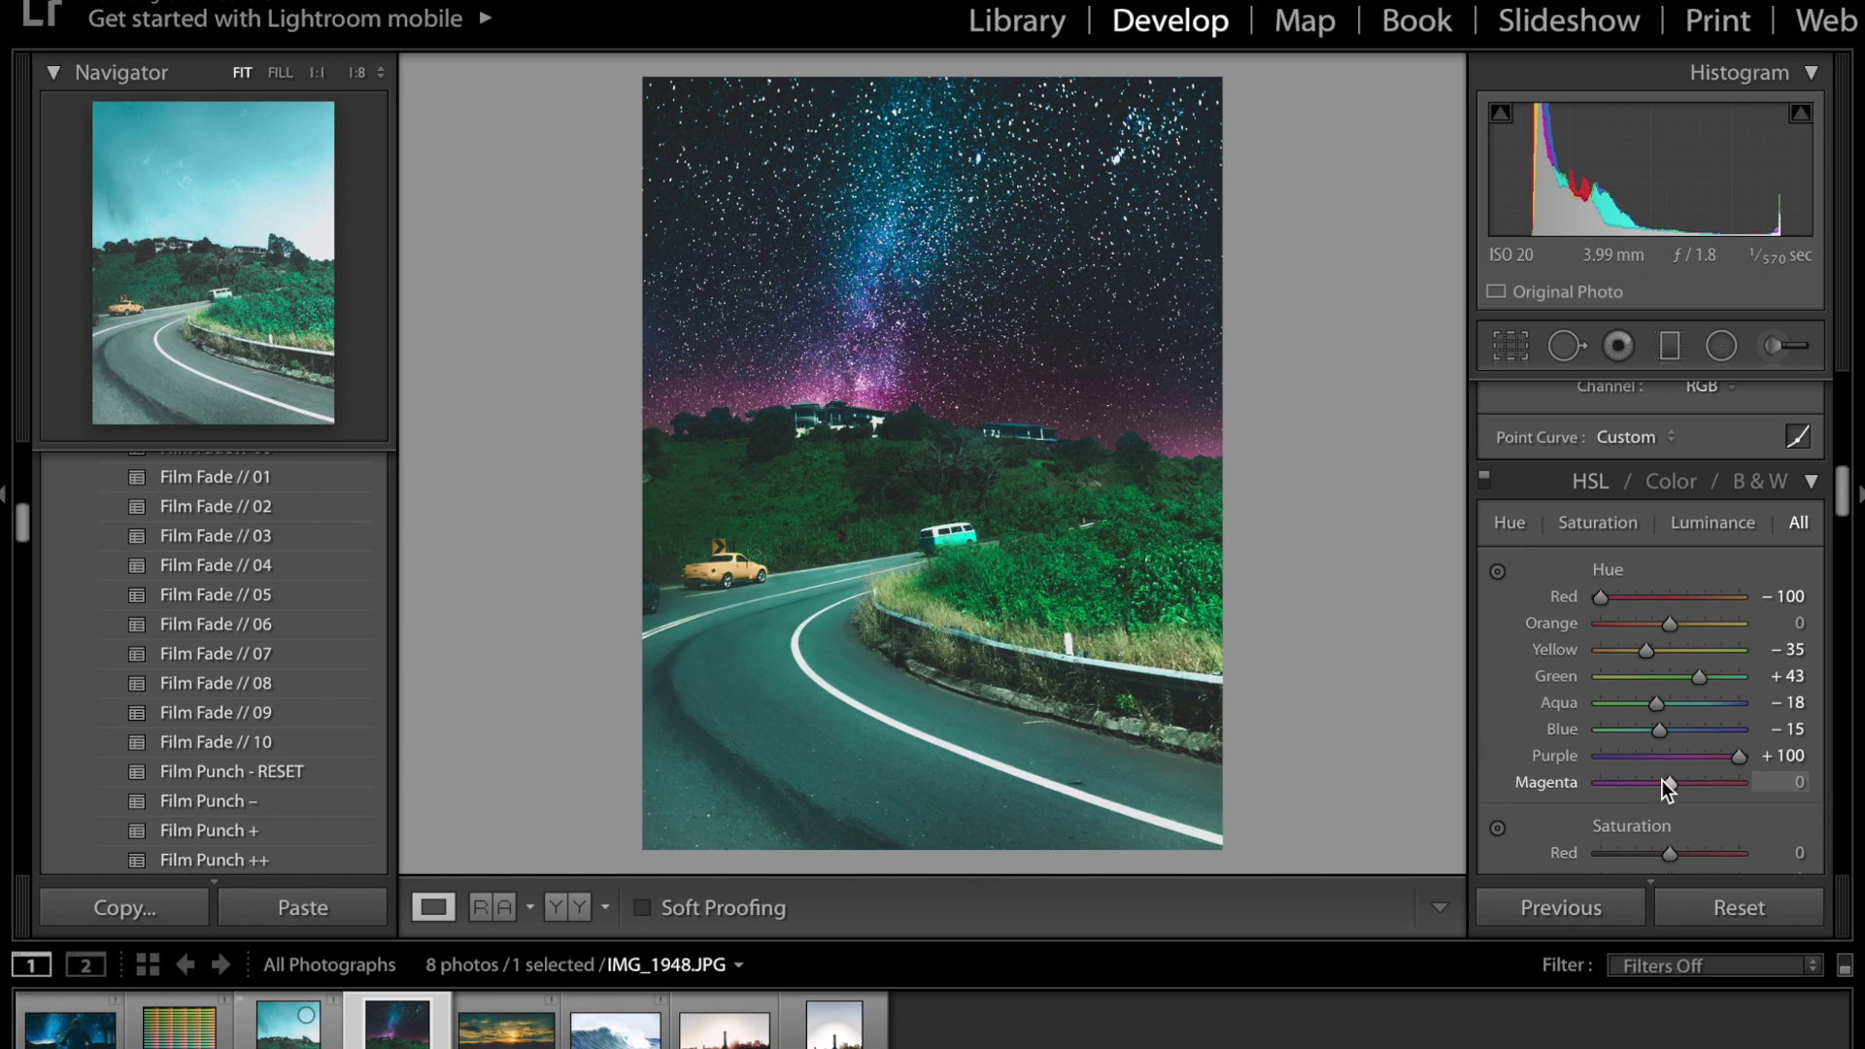
{"action": "left_click_drag", "start_coordinate": [1663, 781], "coordinate": [1746, 785]}
{"action": "type", "text": "-100"}
{"action": "key", "text": "Return"}
{"action": "left_click_drag", "start_coordinate": [1599, 783], "coordinate": [1674, 773]}
Desaturate Yellow to −37 after undoing a trial Orange saturation change
{"action": "scroll", "coordinate": [1663, 791], "scroll_direction": "down", "scroll_amount": 1}
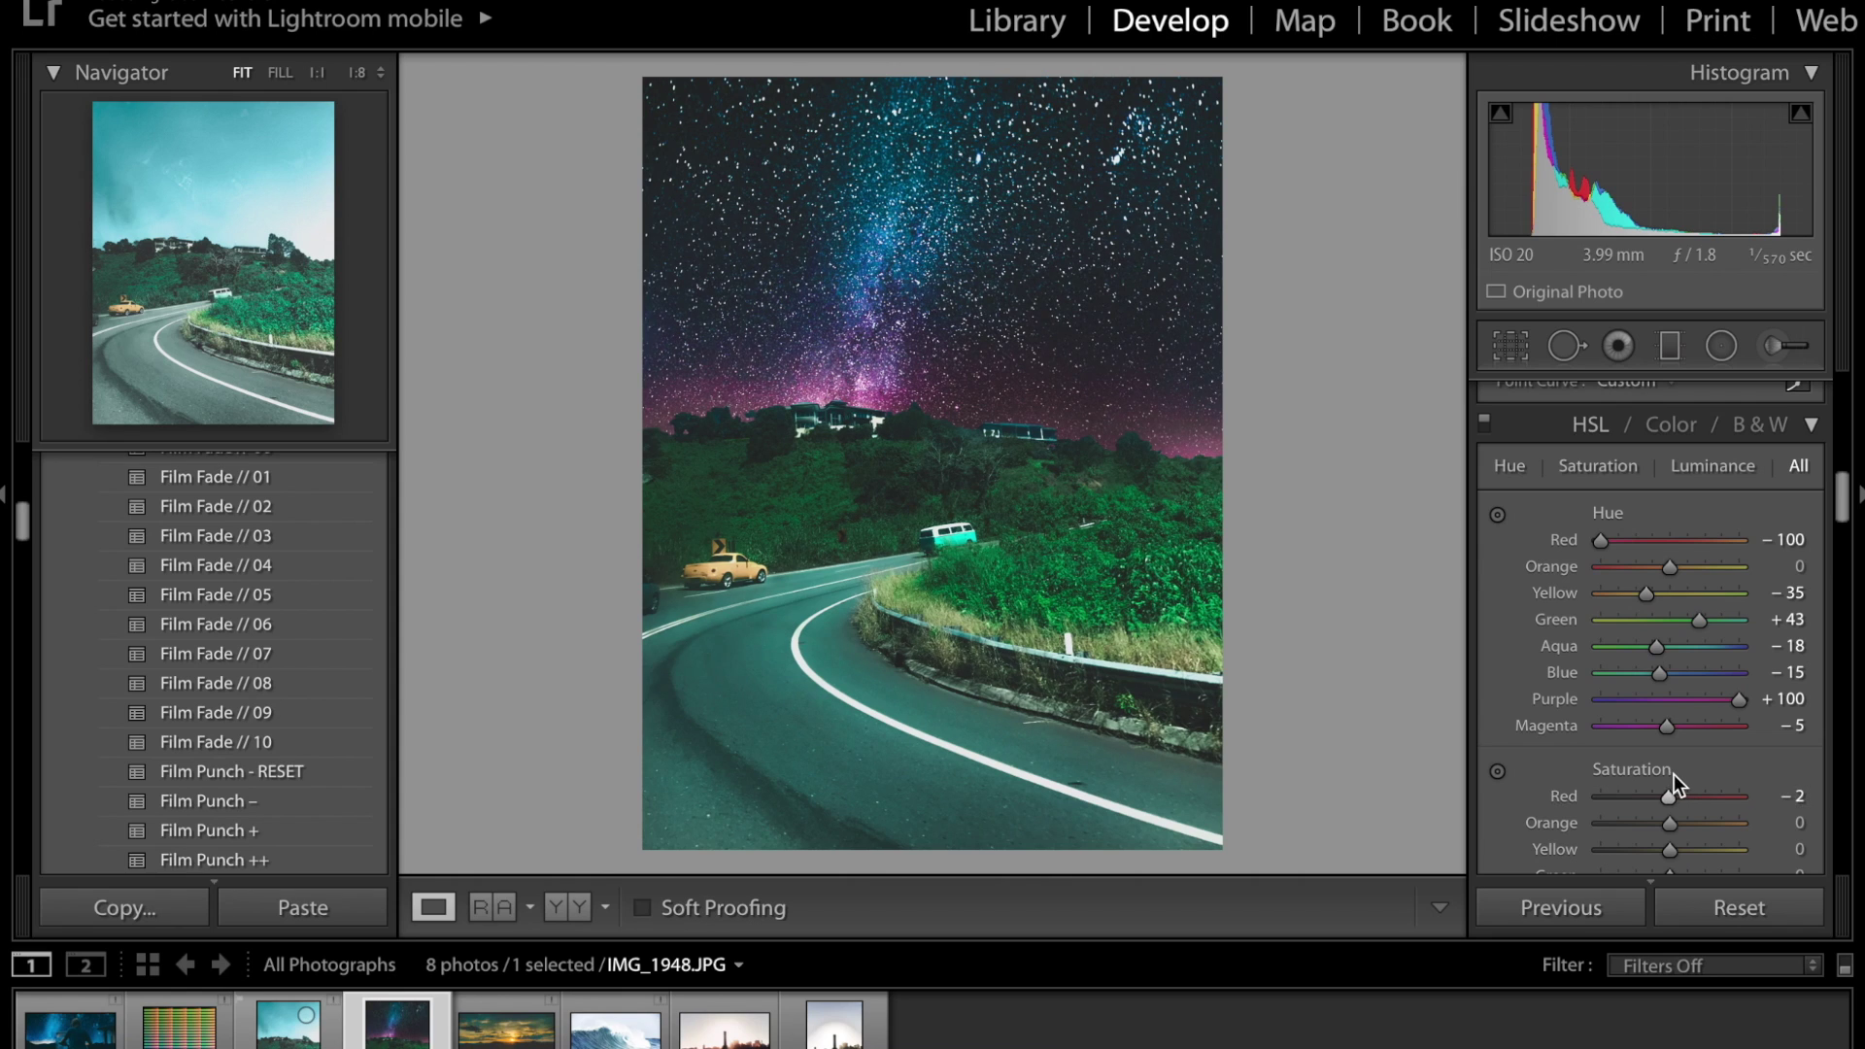
{"action": "scroll", "coordinate": [1674, 773], "scroll_direction": "down", "scroll_amount": 3}
{"action": "left_click_drag", "start_coordinate": [1669, 690], "coordinate": [1799, 701]}
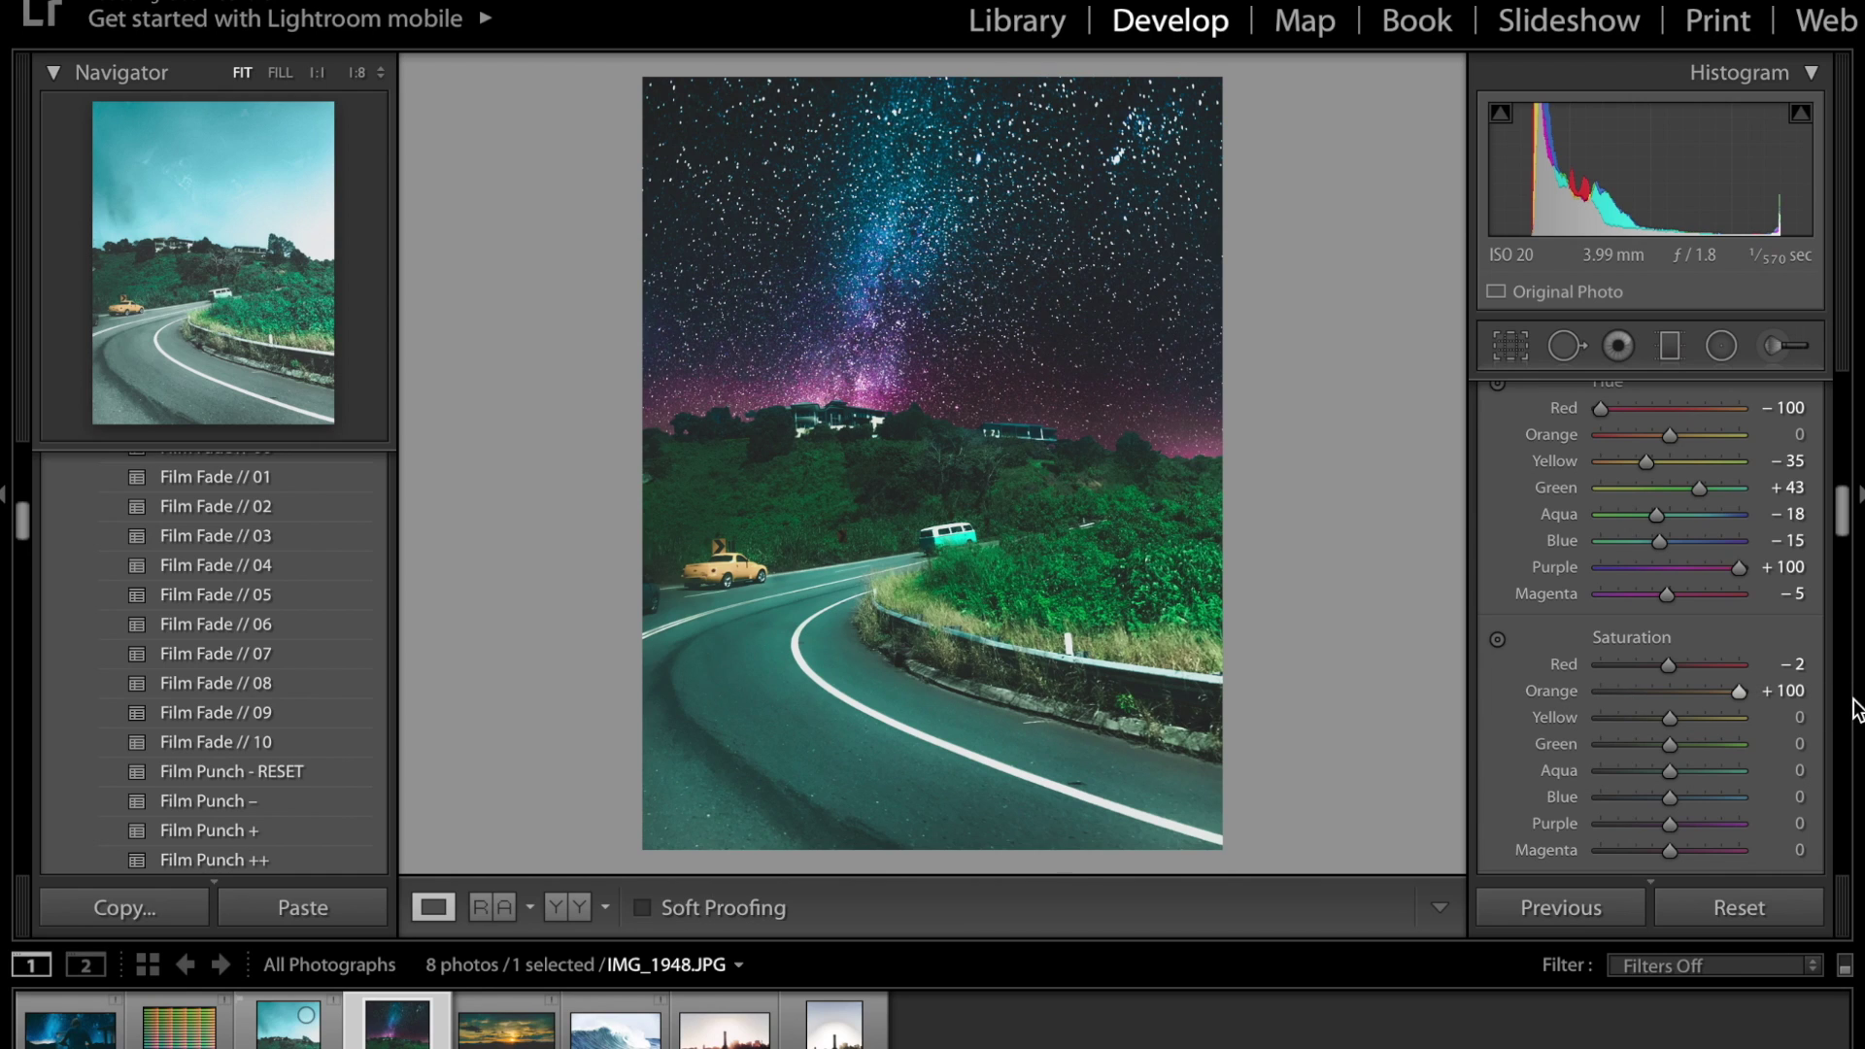
{"action": "key", "text": "ctrl+z"}
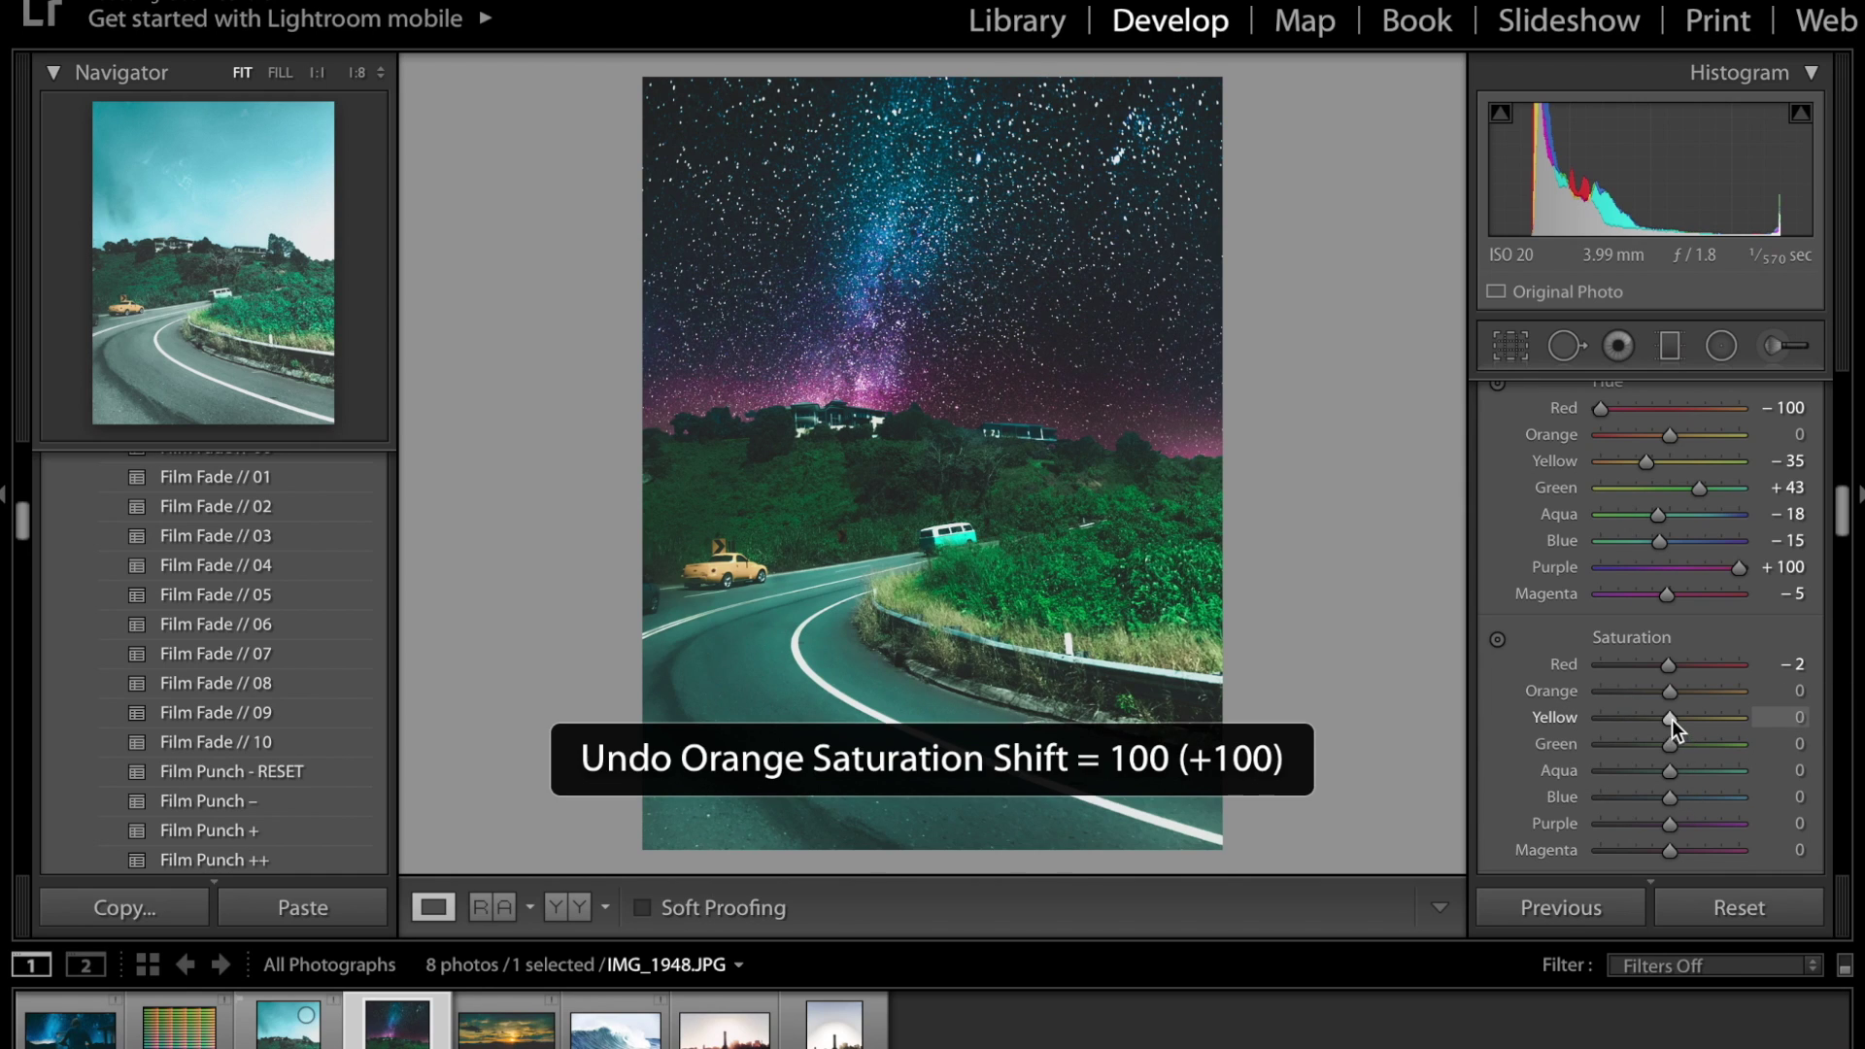
{"action": "left_click_drag", "start_coordinate": [1670, 719], "coordinate": [1583, 713]}
{"action": "left_click_drag", "start_coordinate": [1740, 720], "coordinate": [1668, 755]}
Set Aqua saturation to −52 and Blue to +15, with Green −8, Purple +29, Magenta +40
{"action": "scroll", "coordinate": [1669, 755], "scroll_direction": "down", "scroll_amount": 2}
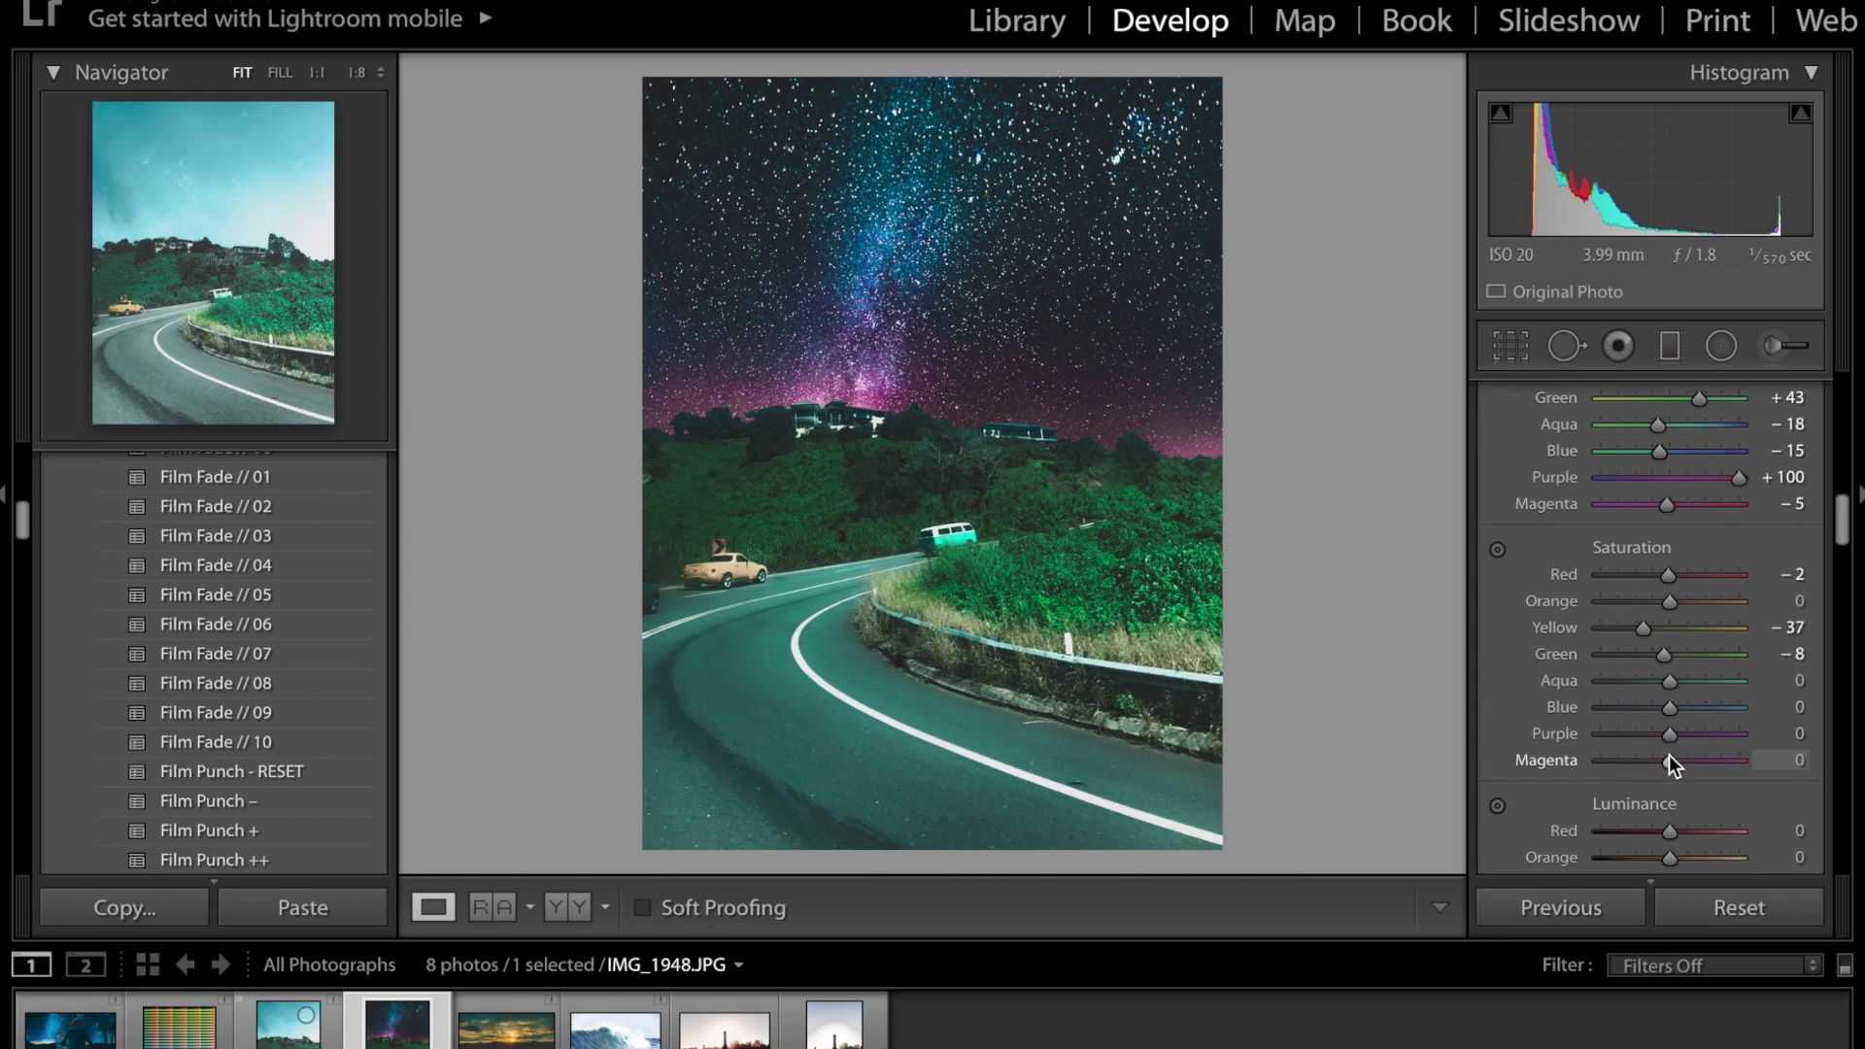
{"action": "left_click", "coordinate": [1797, 680]}
{"action": "type", "text": "-100"}
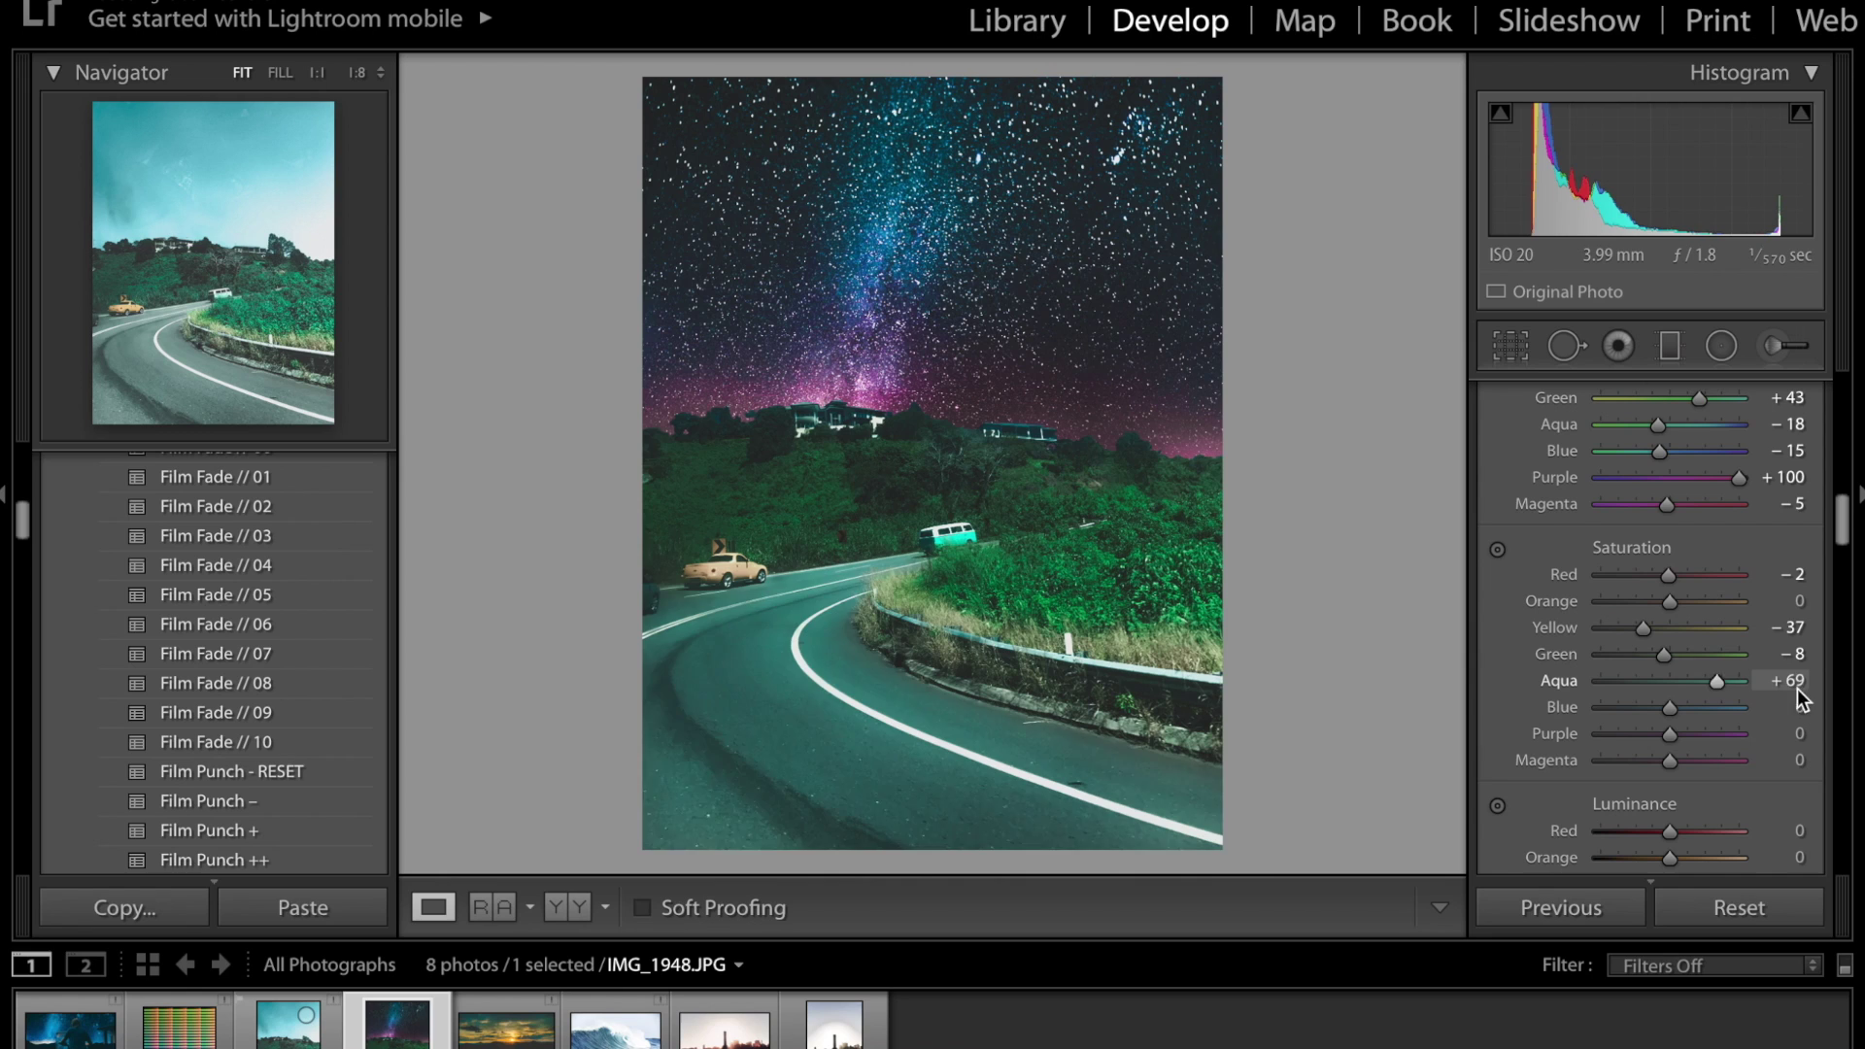
{"action": "key", "text": "Return"}
{"action": "left_click_drag", "start_coordinate": [1560, 659], "coordinate": [1636, 650]}
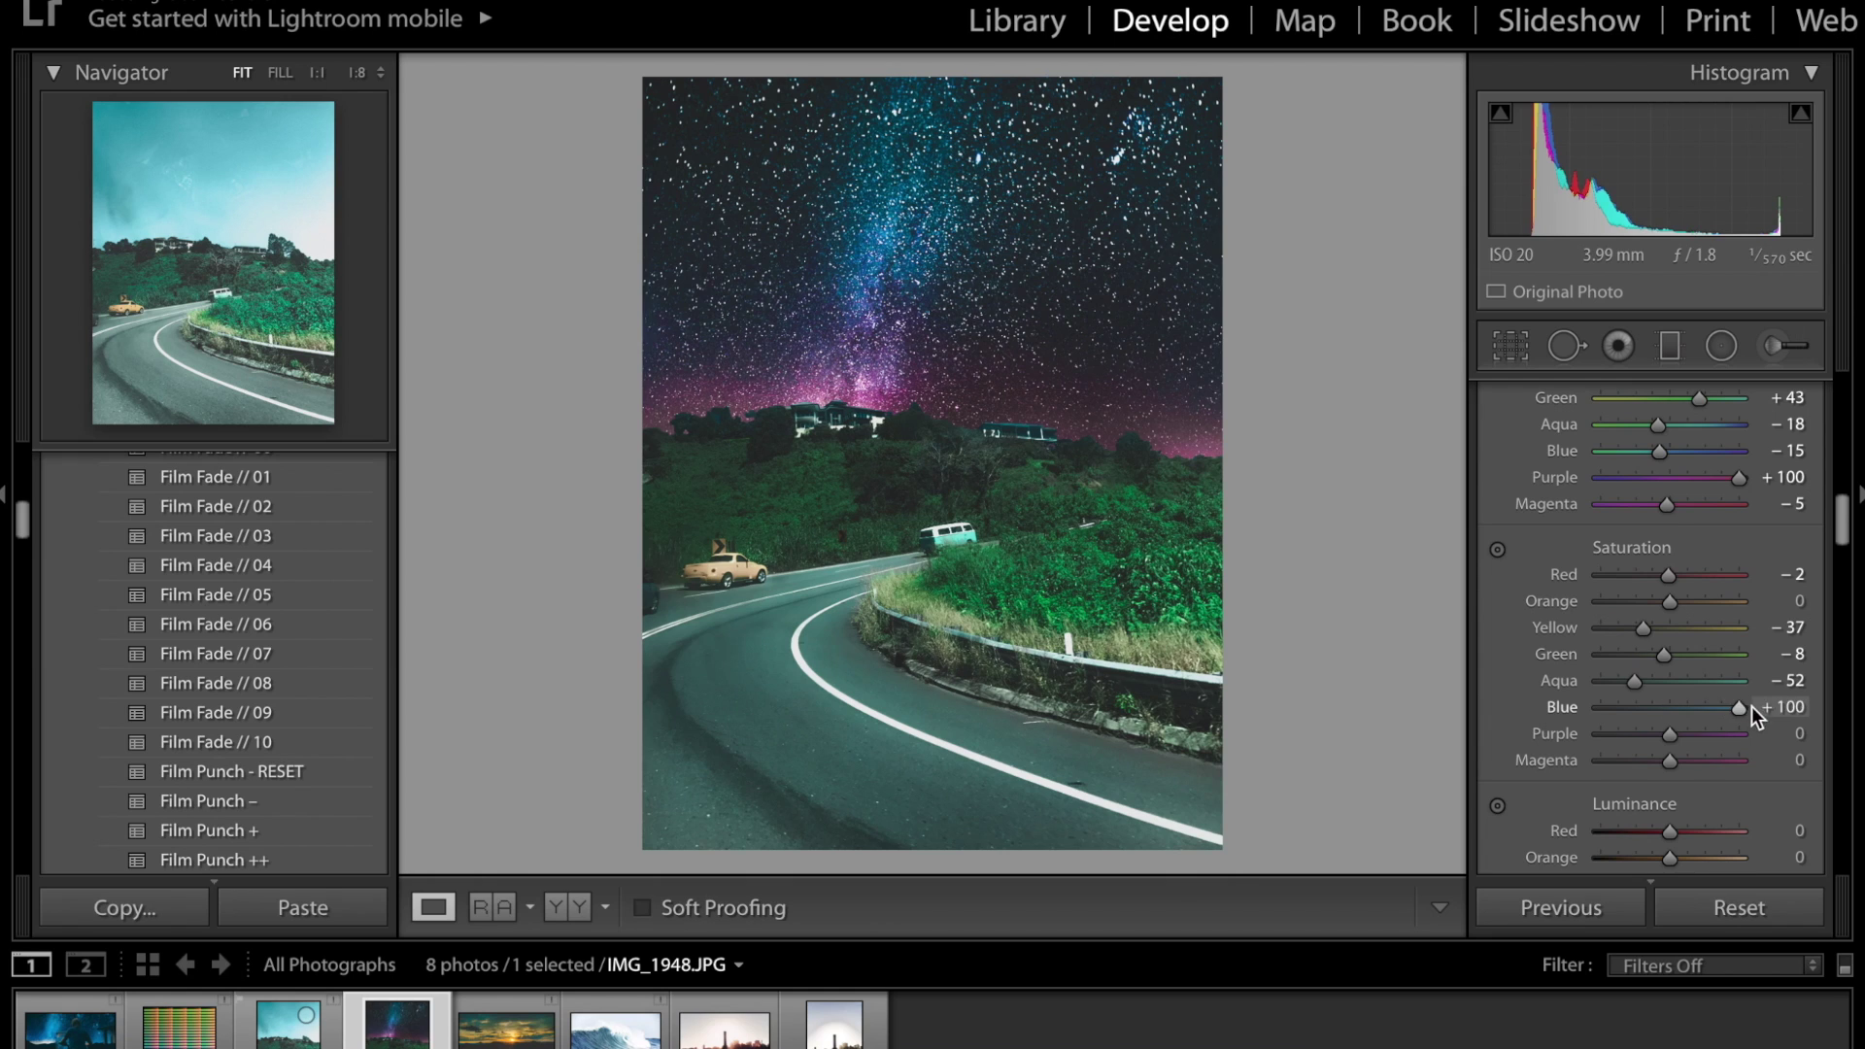
{"action": "left_click", "coordinate": [1787, 707]}
{"action": "type", "text": "-100"}
{"action": "key", "text": "Return"}
{"action": "left_click_drag", "start_coordinate": [1564, 716], "coordinate": [1698, 766]}
Darken Red luminance to −40 and Purple to −93, brighten Yellow +68, Green −16, Aqua −79, Blue +14, Magenta +22
{"action": "scroll", "coordinate": [1698, 766], "scroll_direction": "down", "scroll_amount": 3}
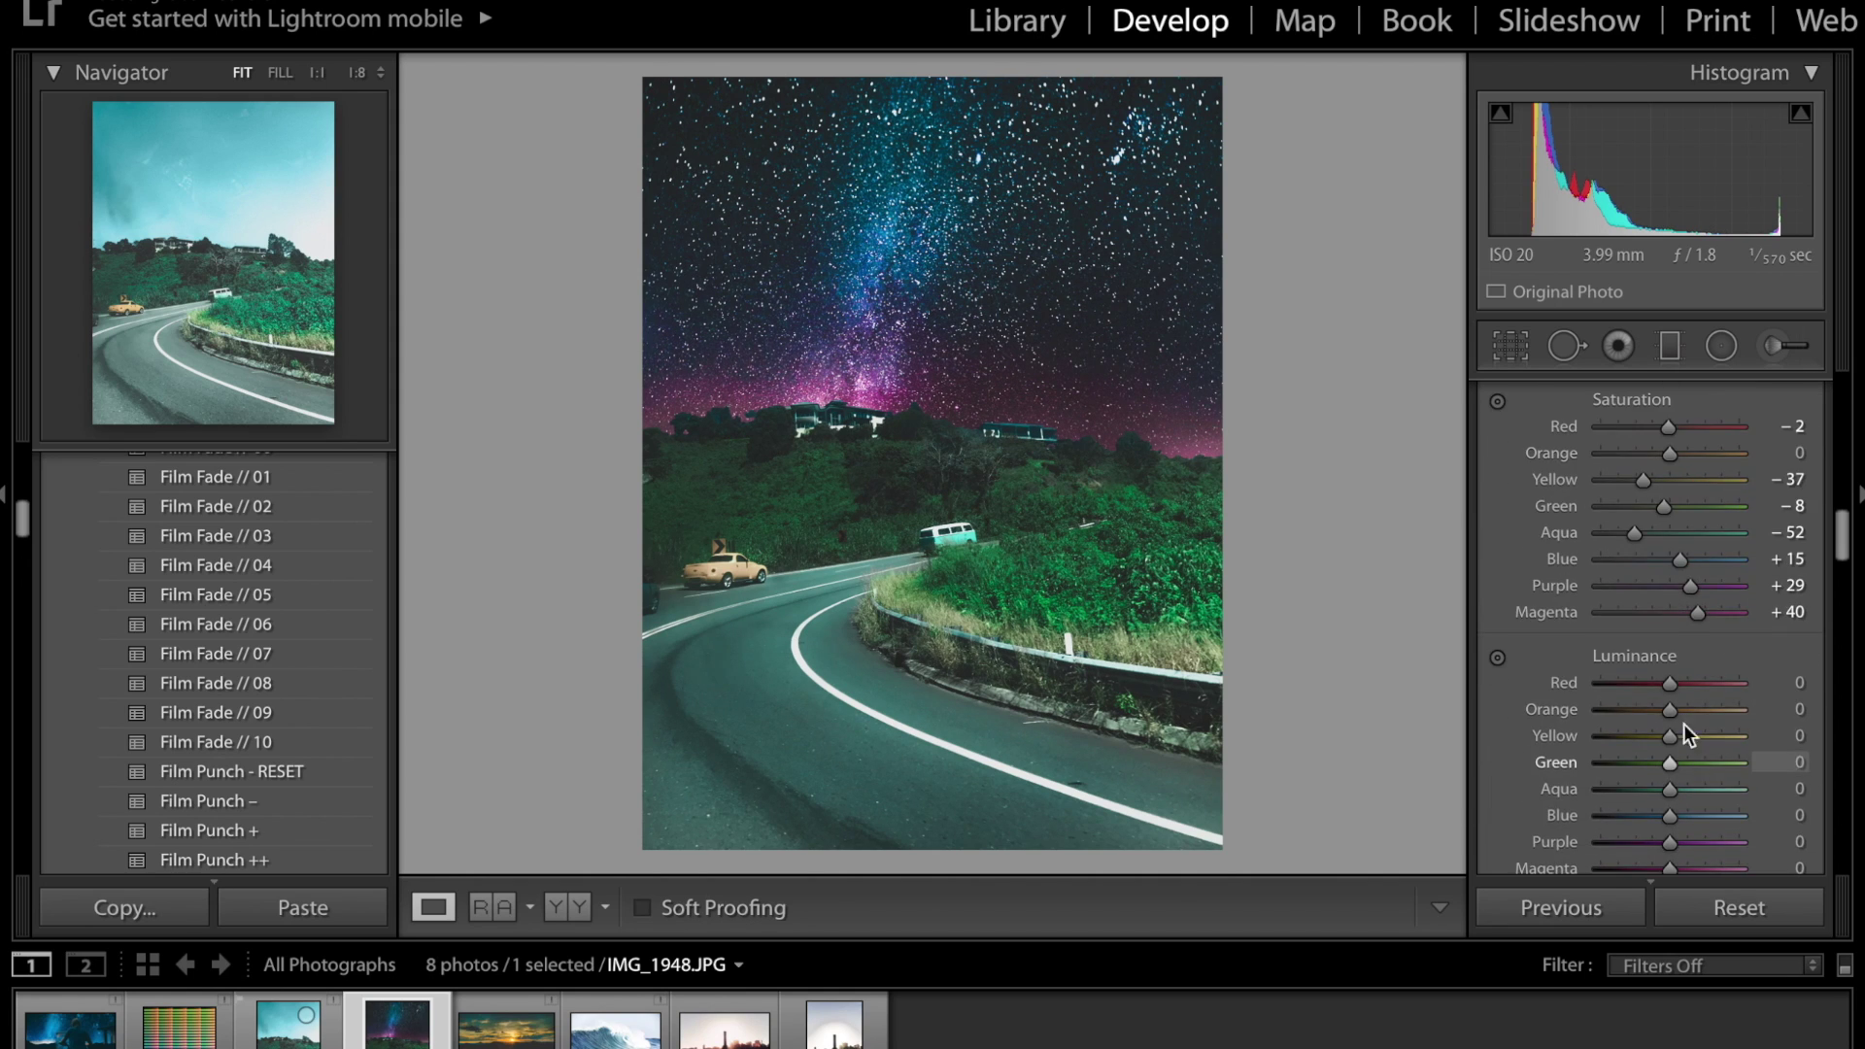
{"action": "left_click_drag", "start_coordinate": [1666, 681], "coordinate": [1445, 711]}
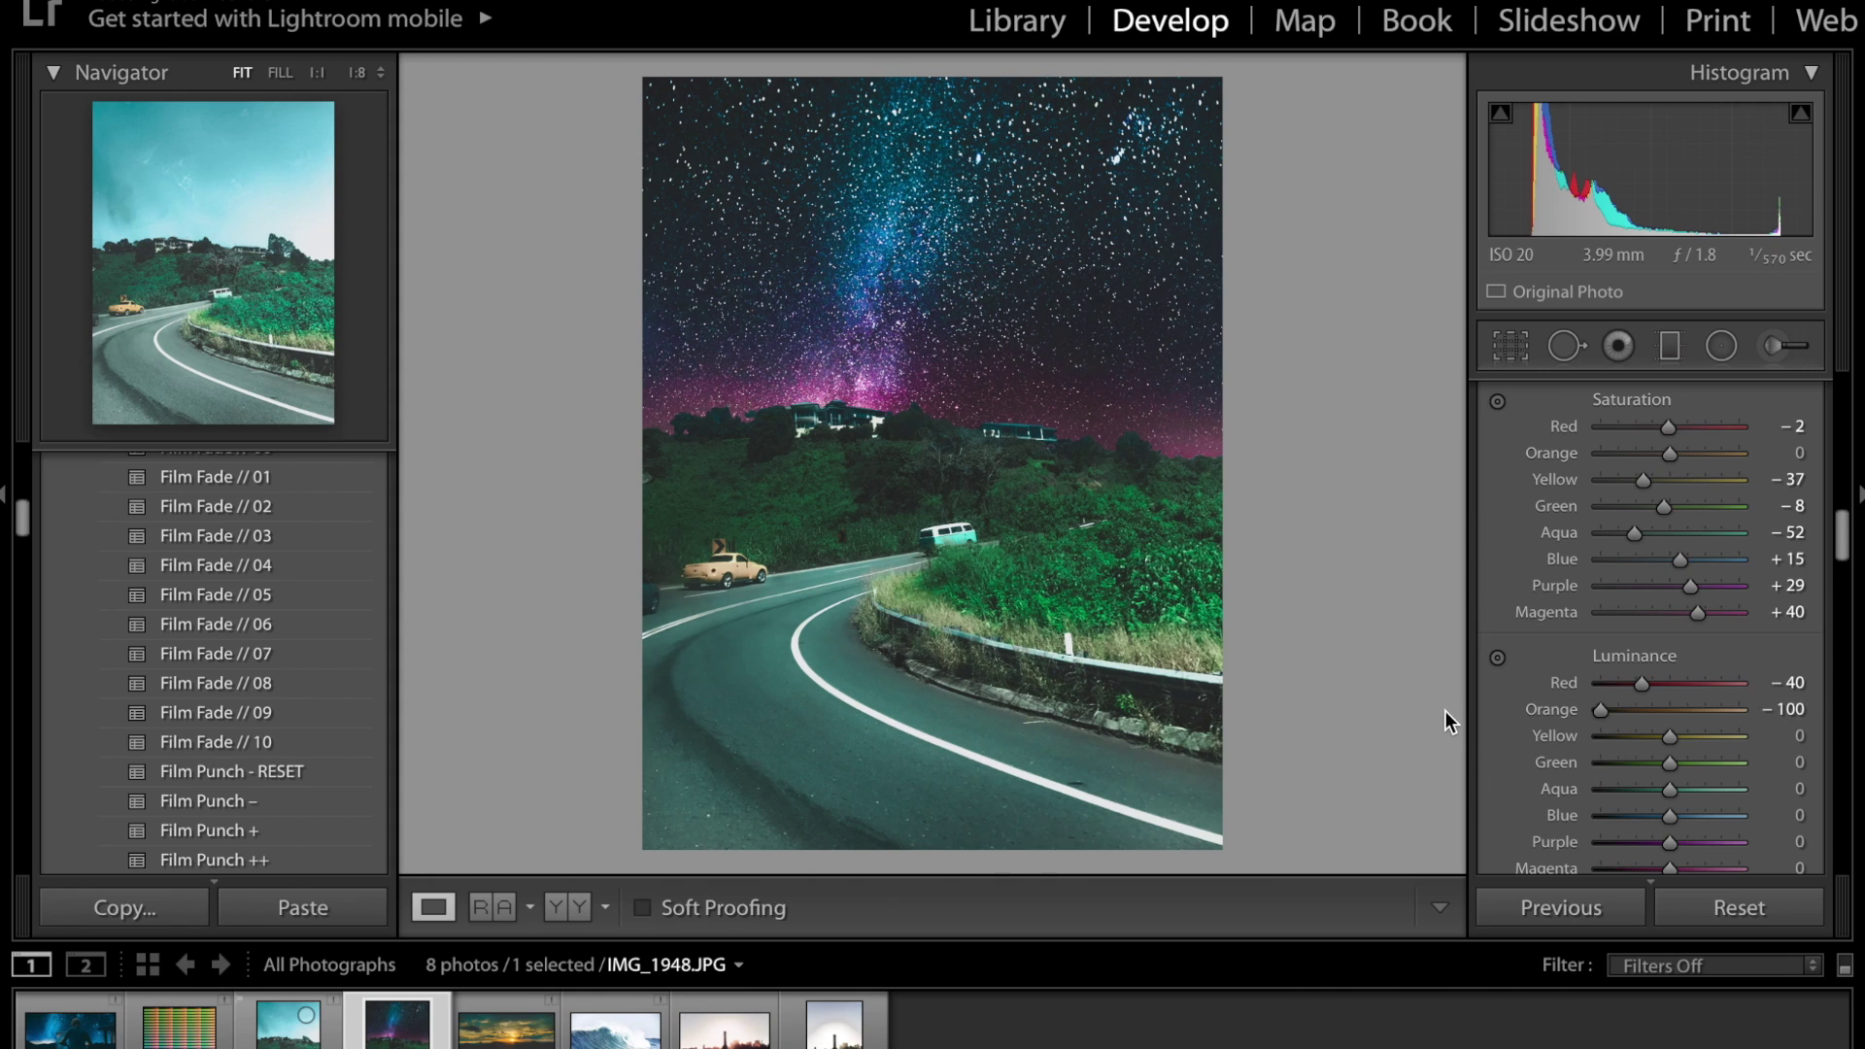
{"action": "key", "text": "ctrl+z"}
{"action": "left_click_drag", "start_coordinate": [1763, 737], "coordinate": [1711, 743]}
{"action": "scroll", "coordinate": [1711, 743], "scroll_direction": "down", "scroll_amount": 2}
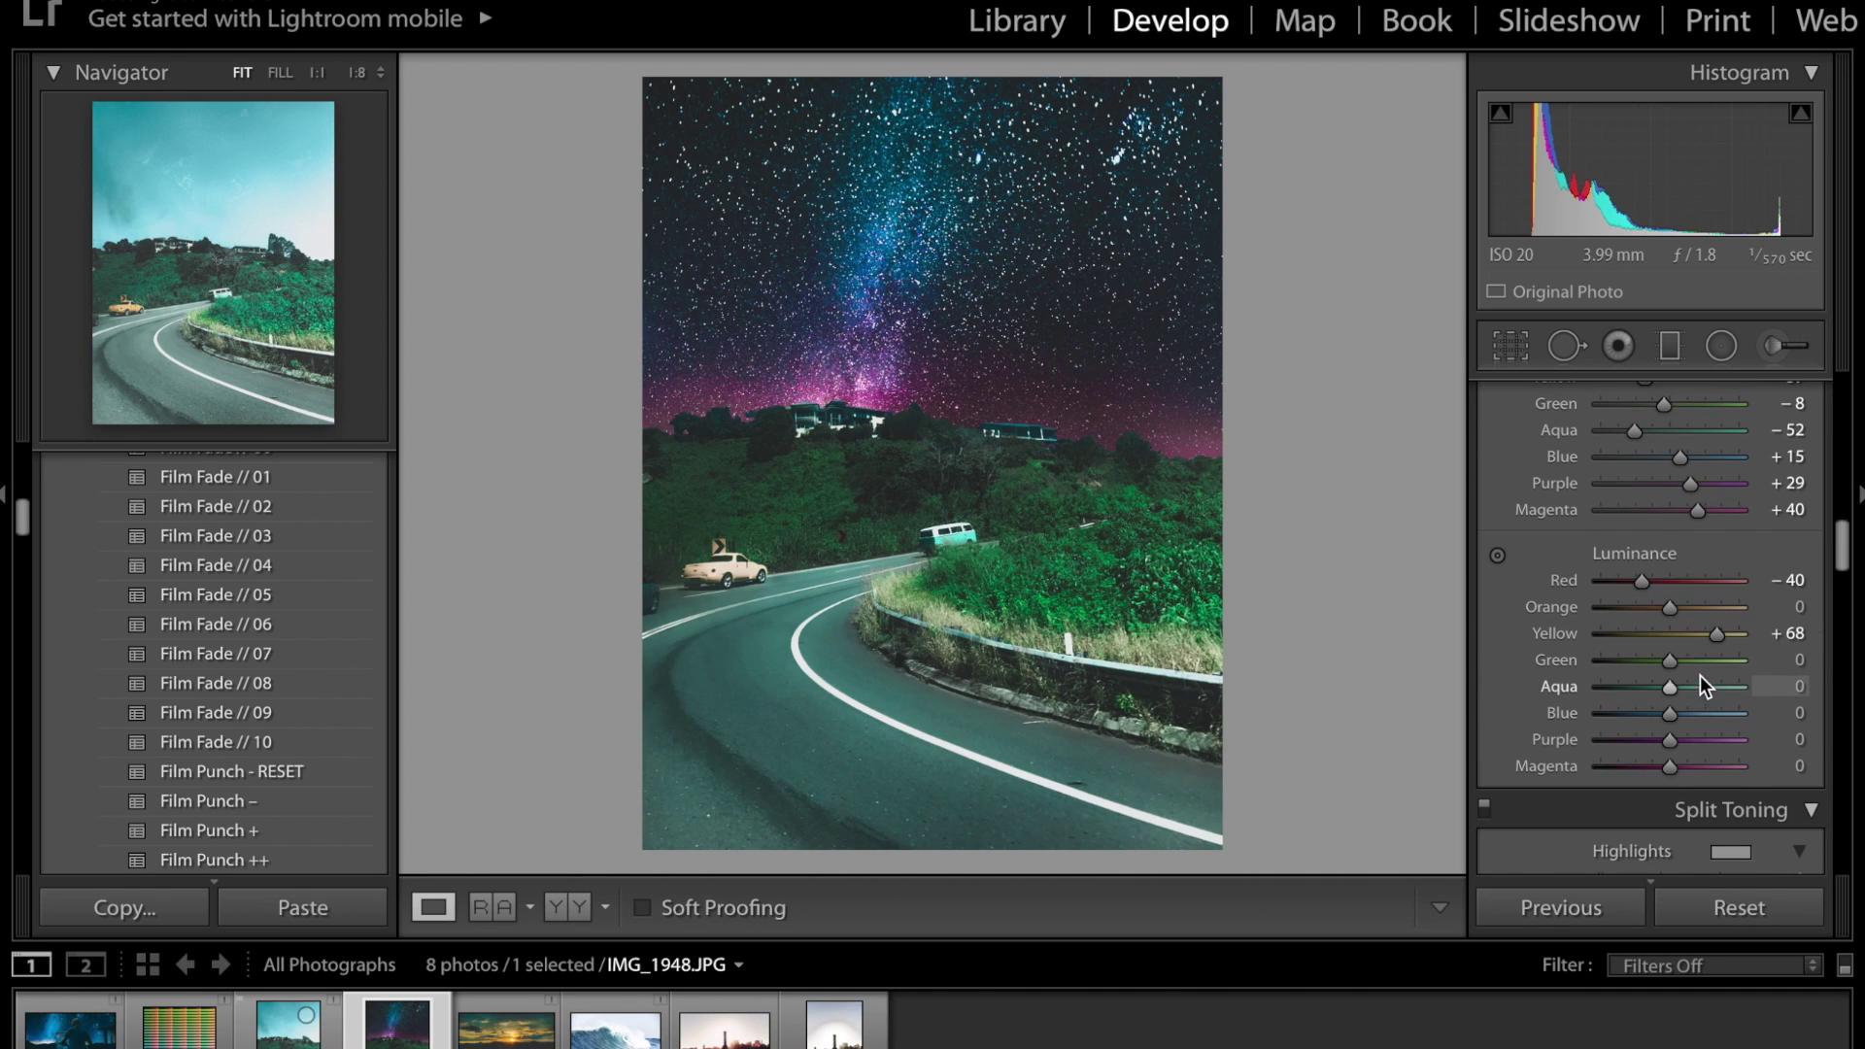
{"action": "left_click_drag", "start_coordinate": [1768, 662], "coordinate": [1681, 766]}
Experiment with highlight tint and balance, then return the highlights to neutral
{"action": "scroll", "coordinate": [1680, 766], "scroll_direction": "down", "scroll_amount": 4}
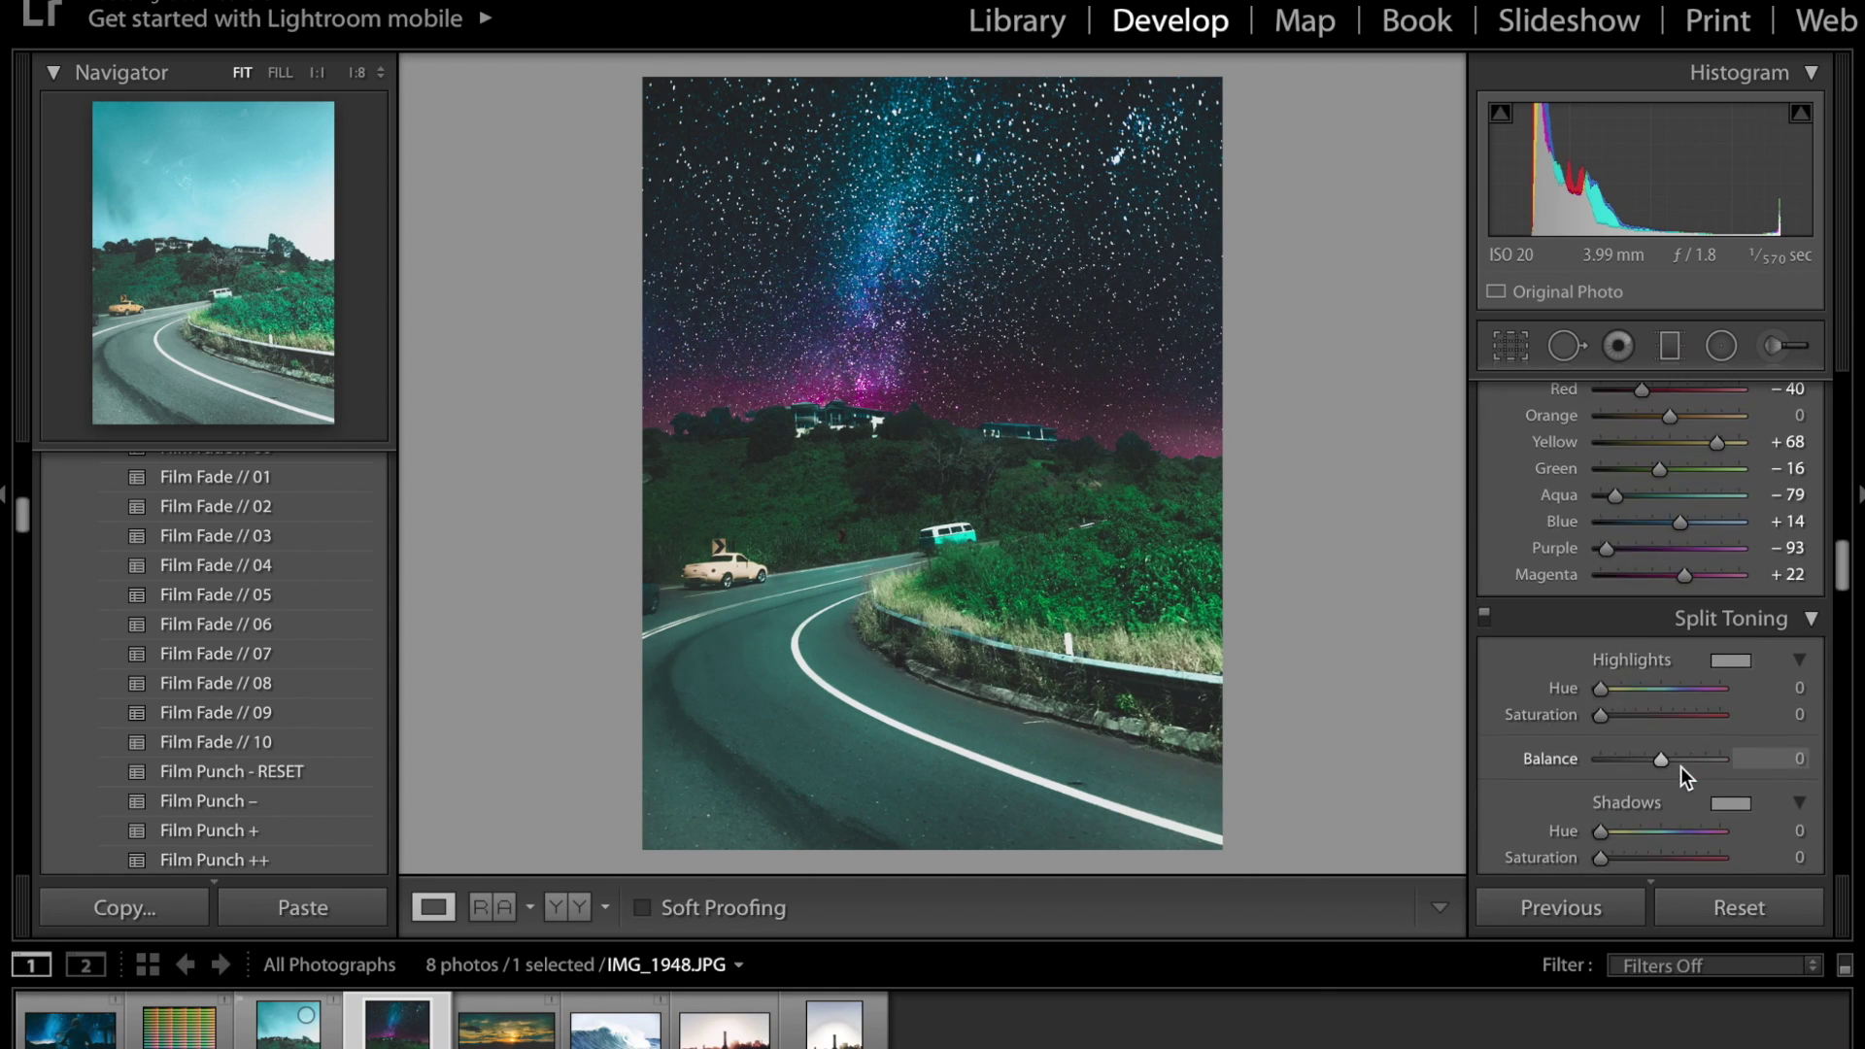
{"action": "left_click_drag", "start_coordinate": [1610, 716], "coordinate": [1717, 713]}
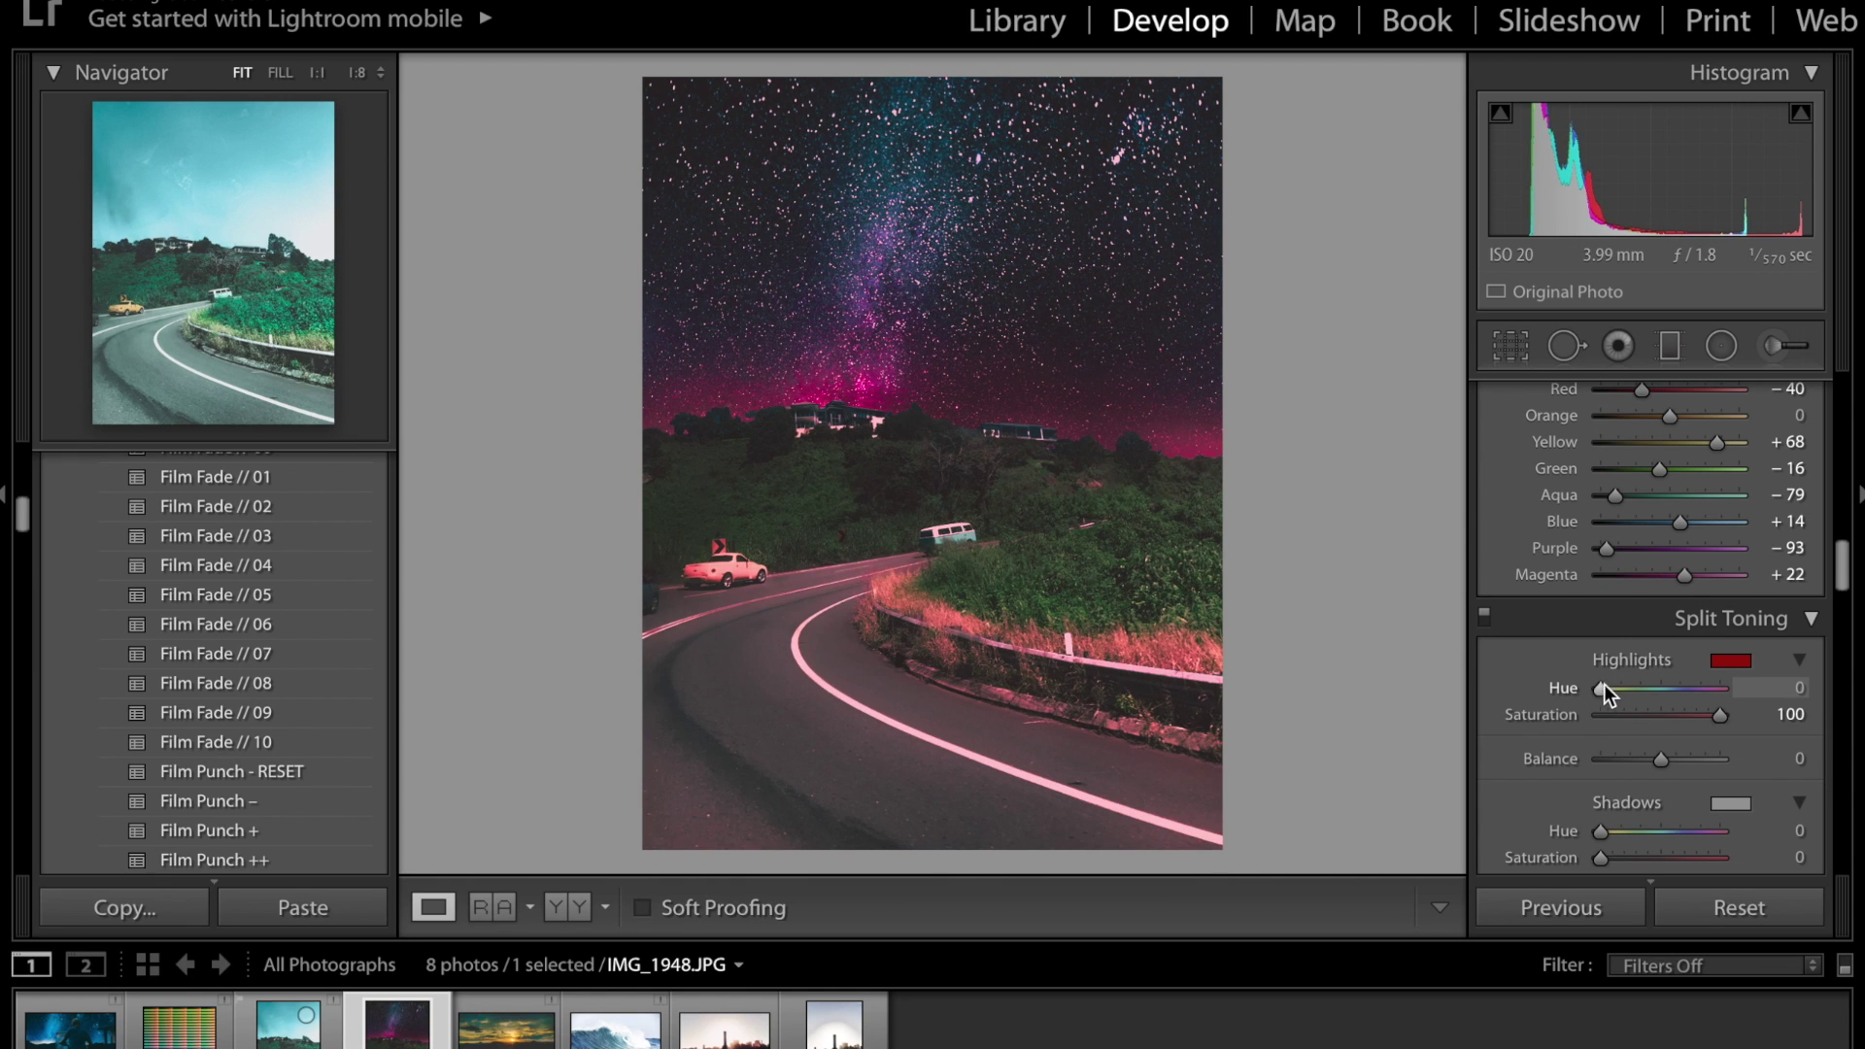
{"action": "mouse_move", "coordinate": [1603, 687]}
{"action": "left_mouse_down"}
{"action": "mouse_move", "coordinate": [1716, 684]}
{"action": "mouse_move", "coordinate": [1669, 678]}
{"action": "mouse_move", "coordinate": [1605, 714]}
{"action": "left_mouse_up"}
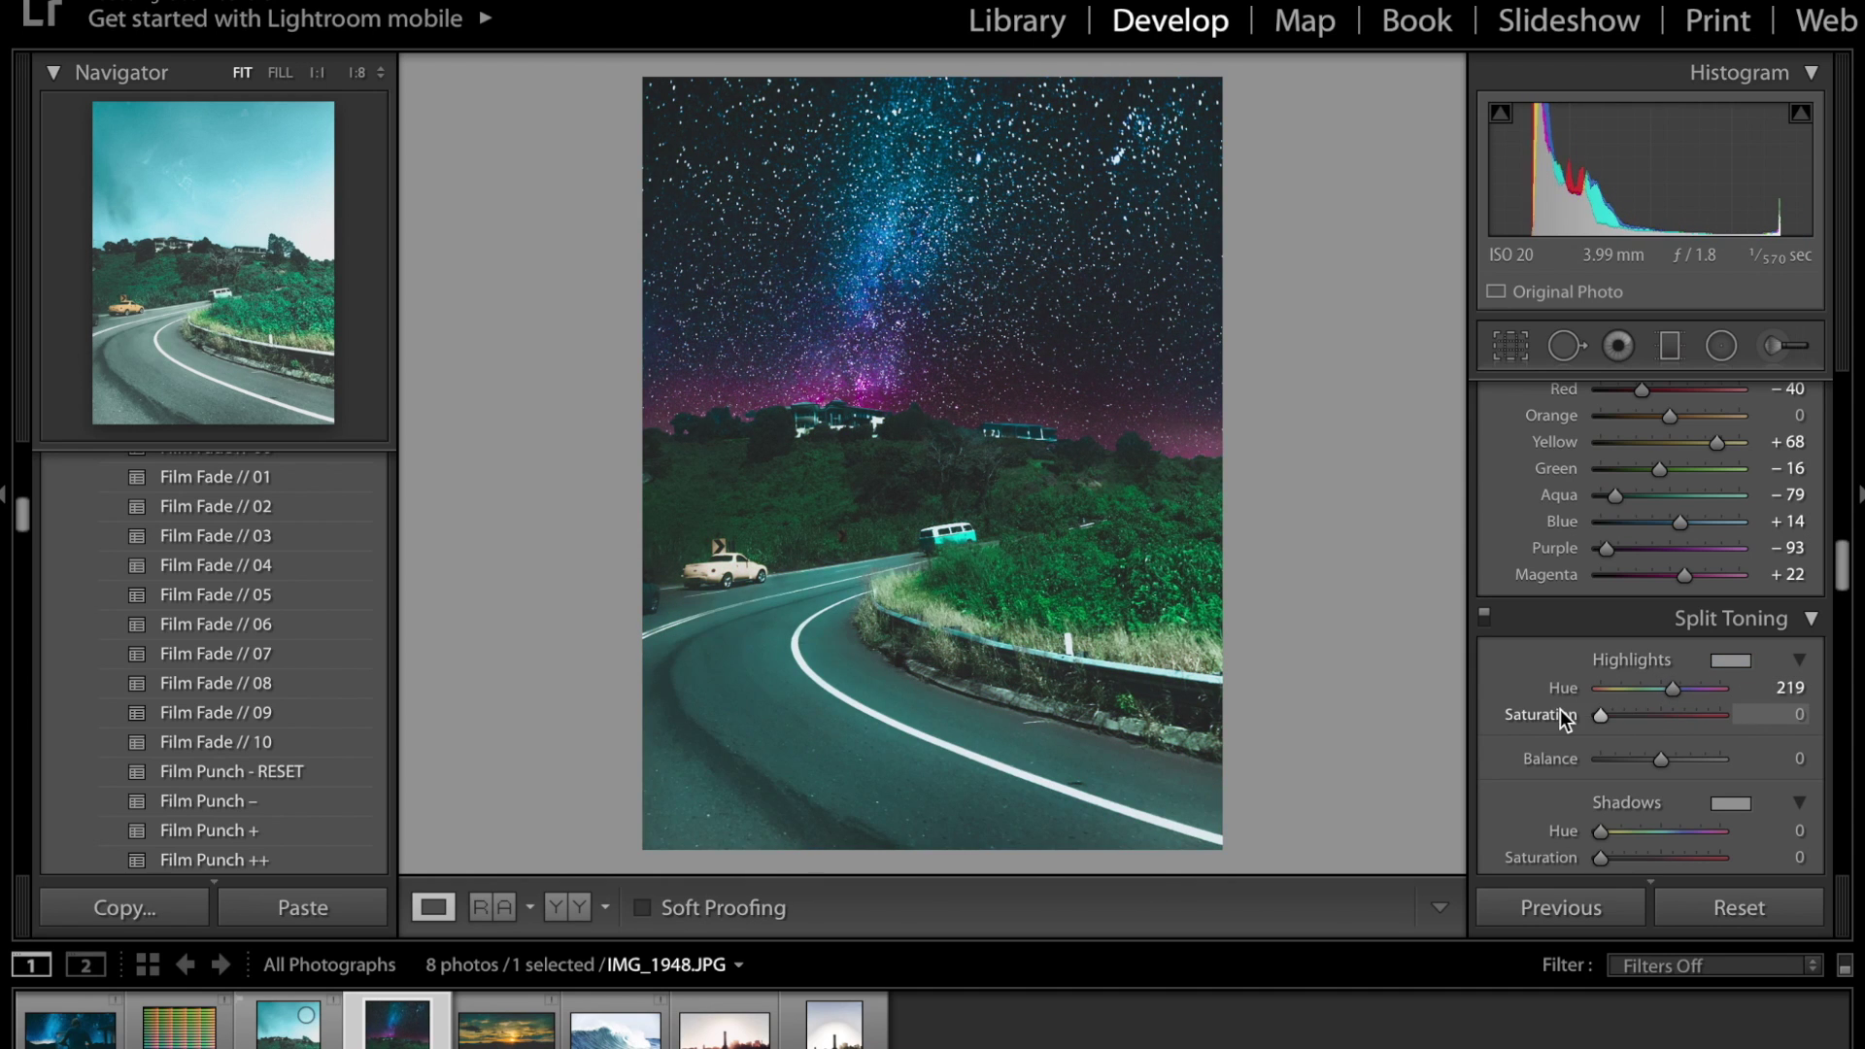
{"action": "mouse_move", "coordinate": [1588, 709]}
{"action": "left_mouse_down"}
{"action": "mouse_move", "coordinate": [1633, 717]}
{"action": "mouse_move", "coordinate": [1558, 710]}
{"action": "left_mouse_up"}
{"action": "double_click", "coordinate": [1554, 688]}
{"action": "left_click_drag", "start_coordinate": [1648, 759], "coordinate": [1542, 742]}
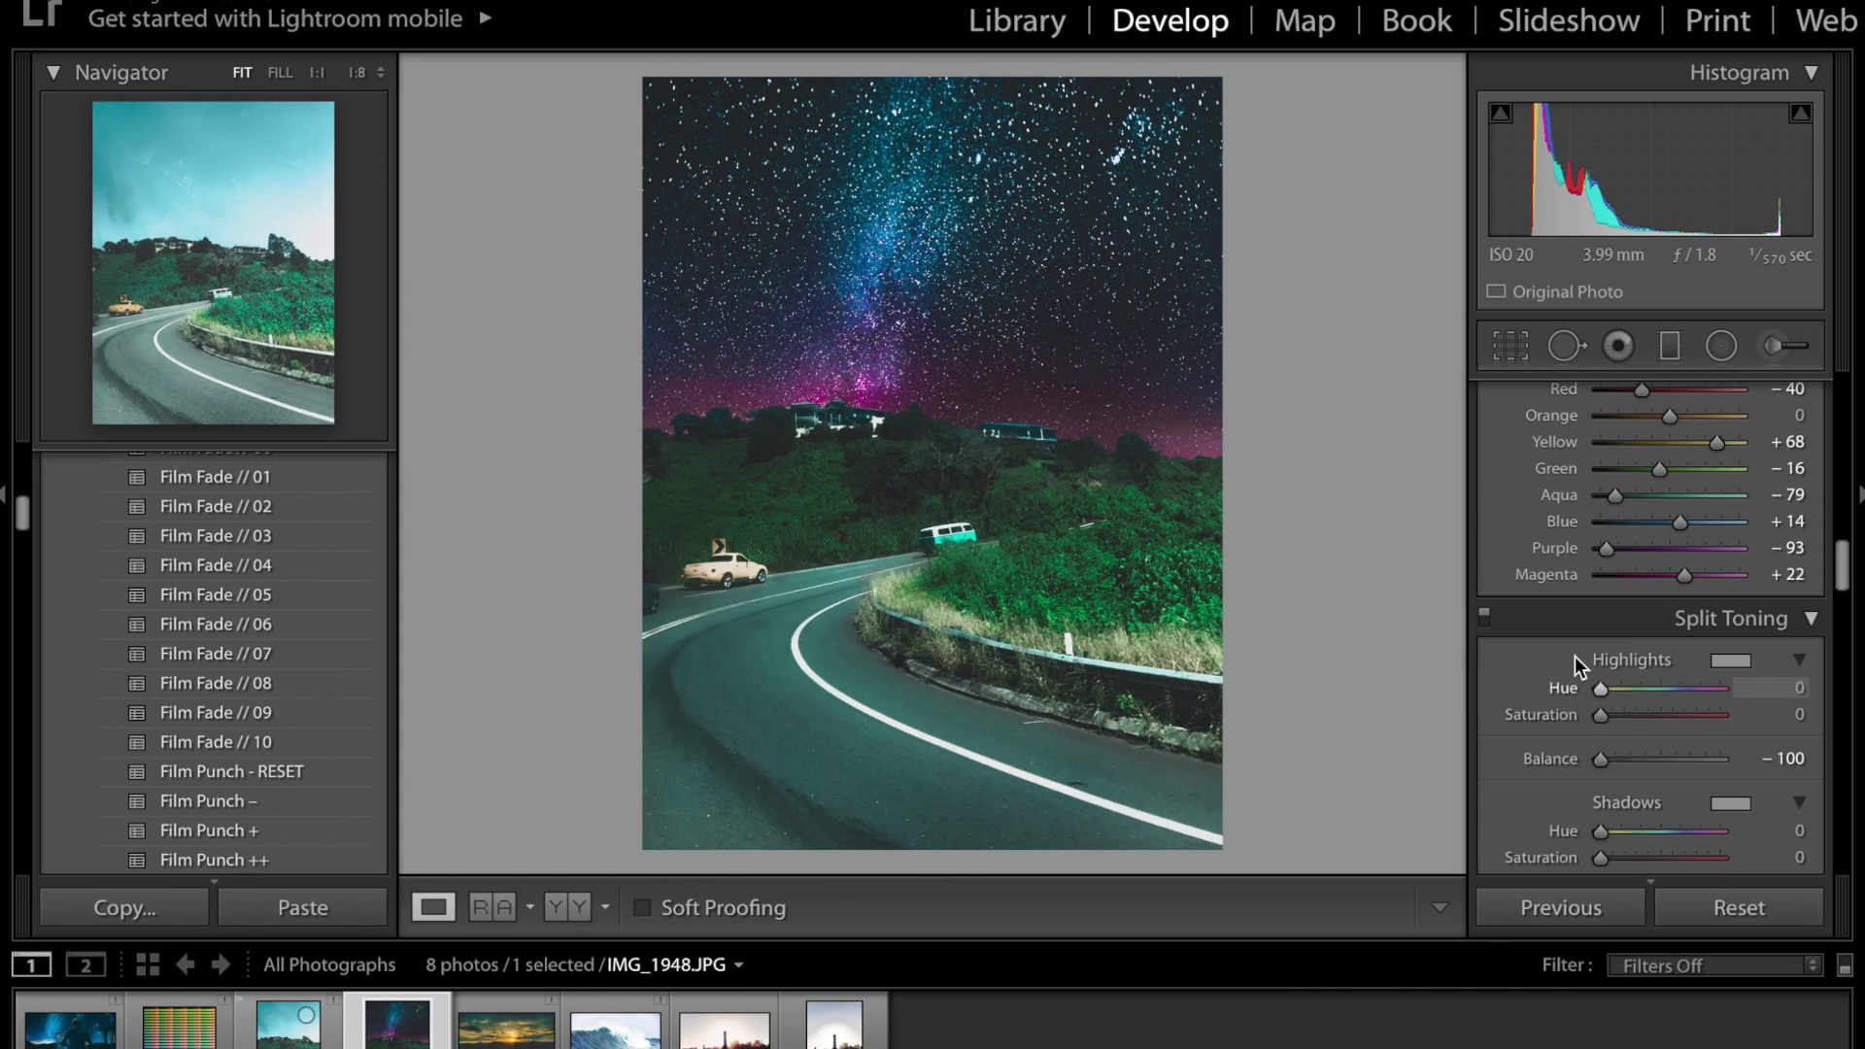
{"action": "key", "text": "ctrl+z"}
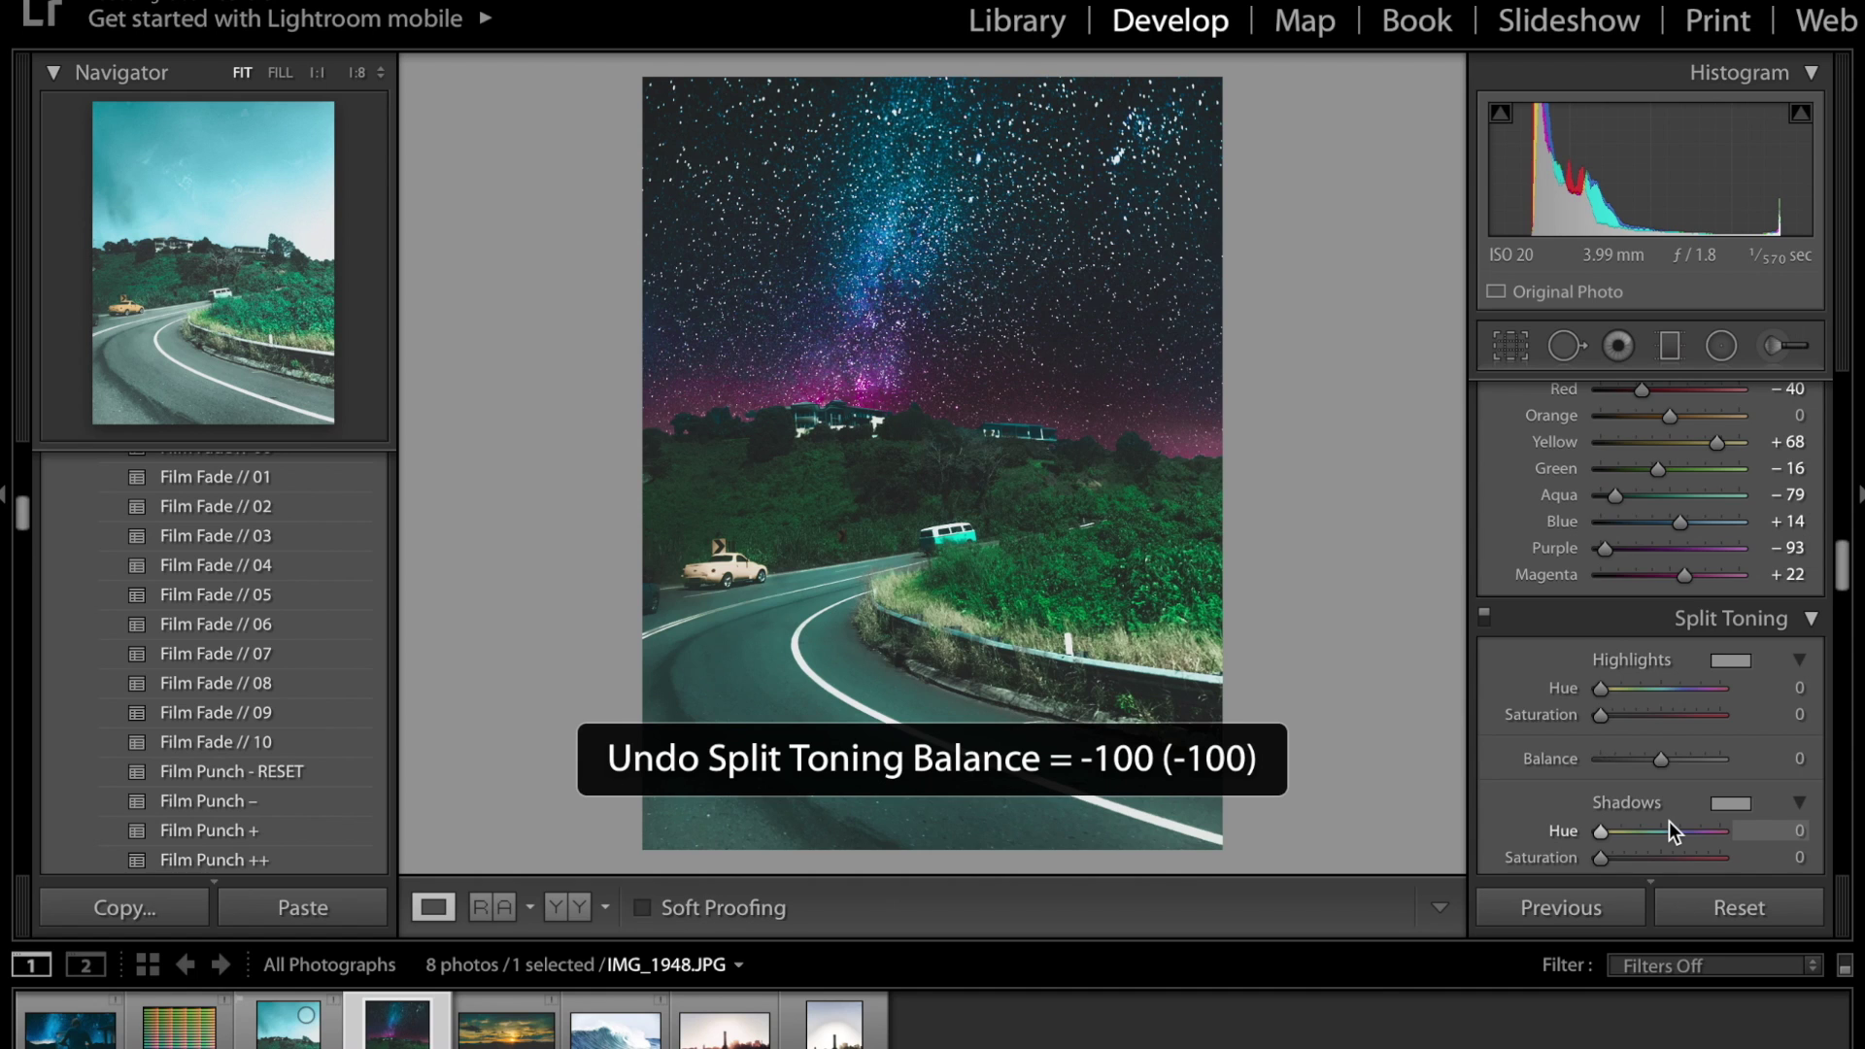
Tint the shadows blue with Hue 215 and Saturation 18
{"action": "scroll", "coordinate": [1668, 821], "scroll_direction": "down", "scroll_amount": 3}
{"action": "left_click_drag", "start_coordinate": [1600, 785], "coordinate": [1795, 795]}
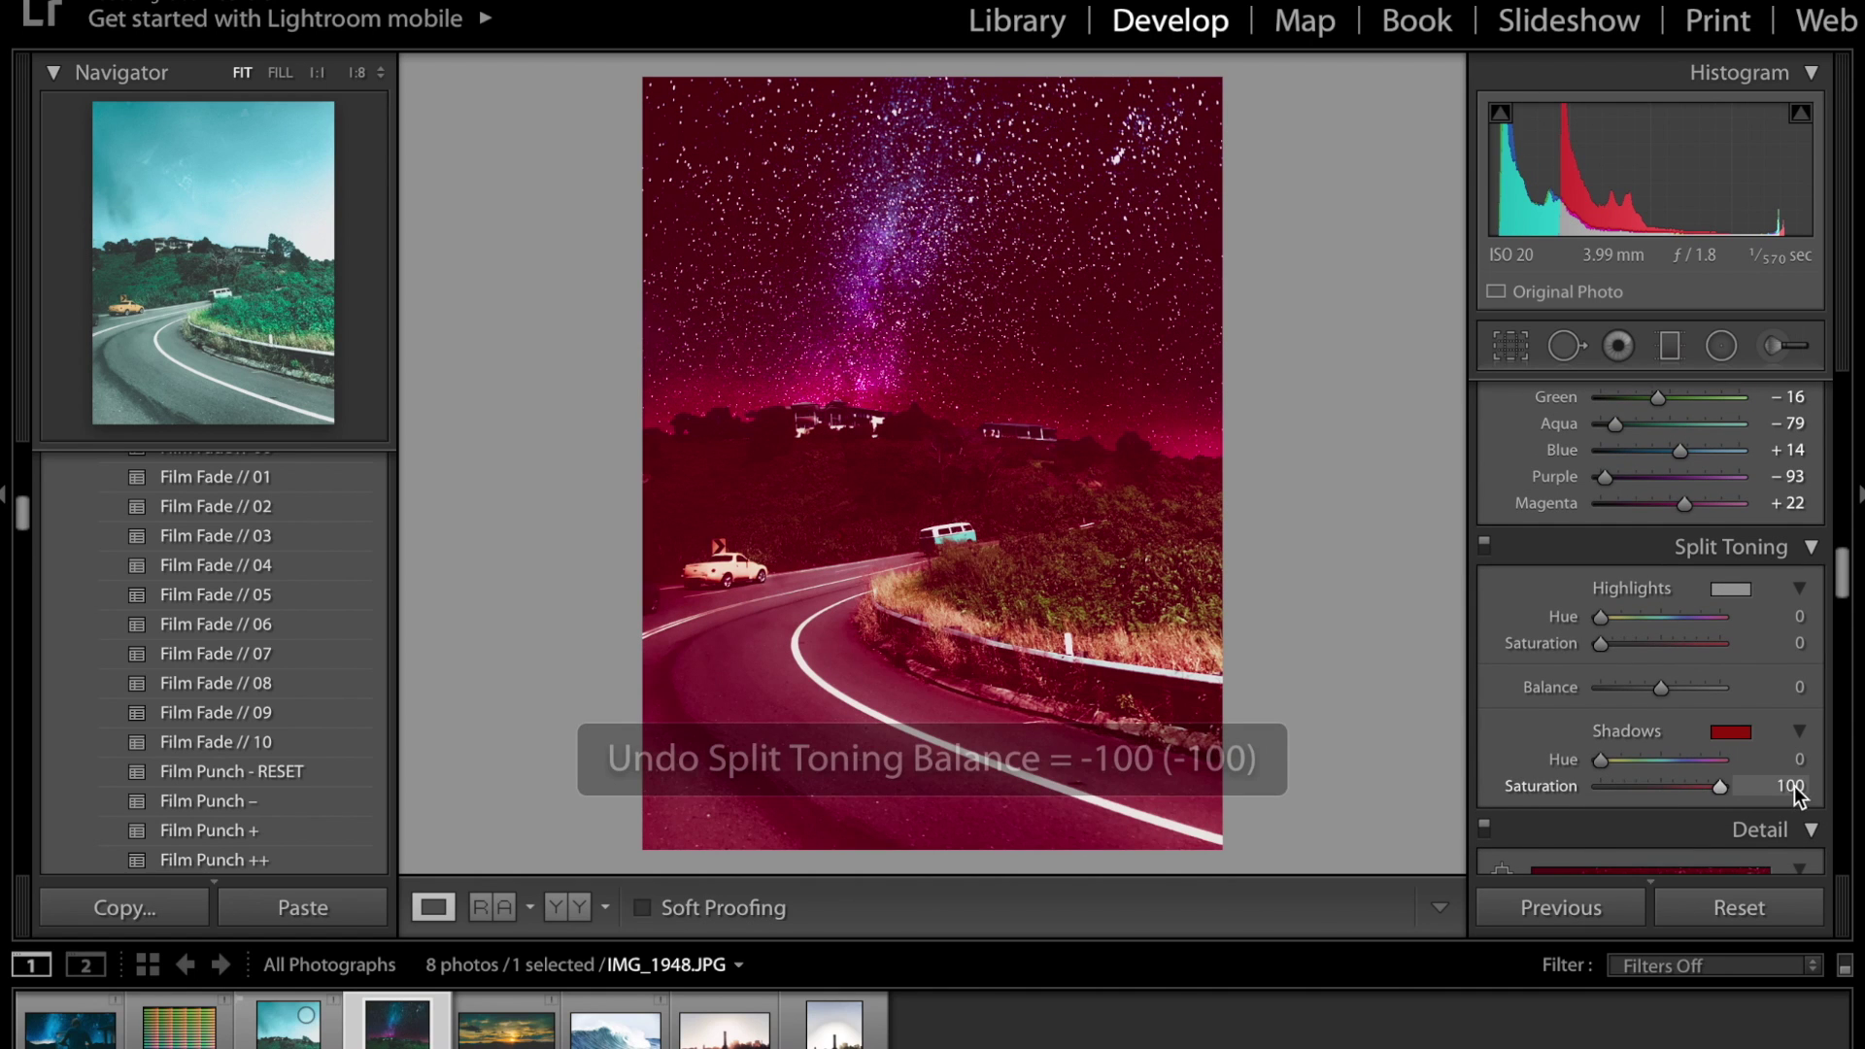
{"action": "left_click_drag", "start_coordinate": [1610, 757], "coordinate": [1682, 768]}
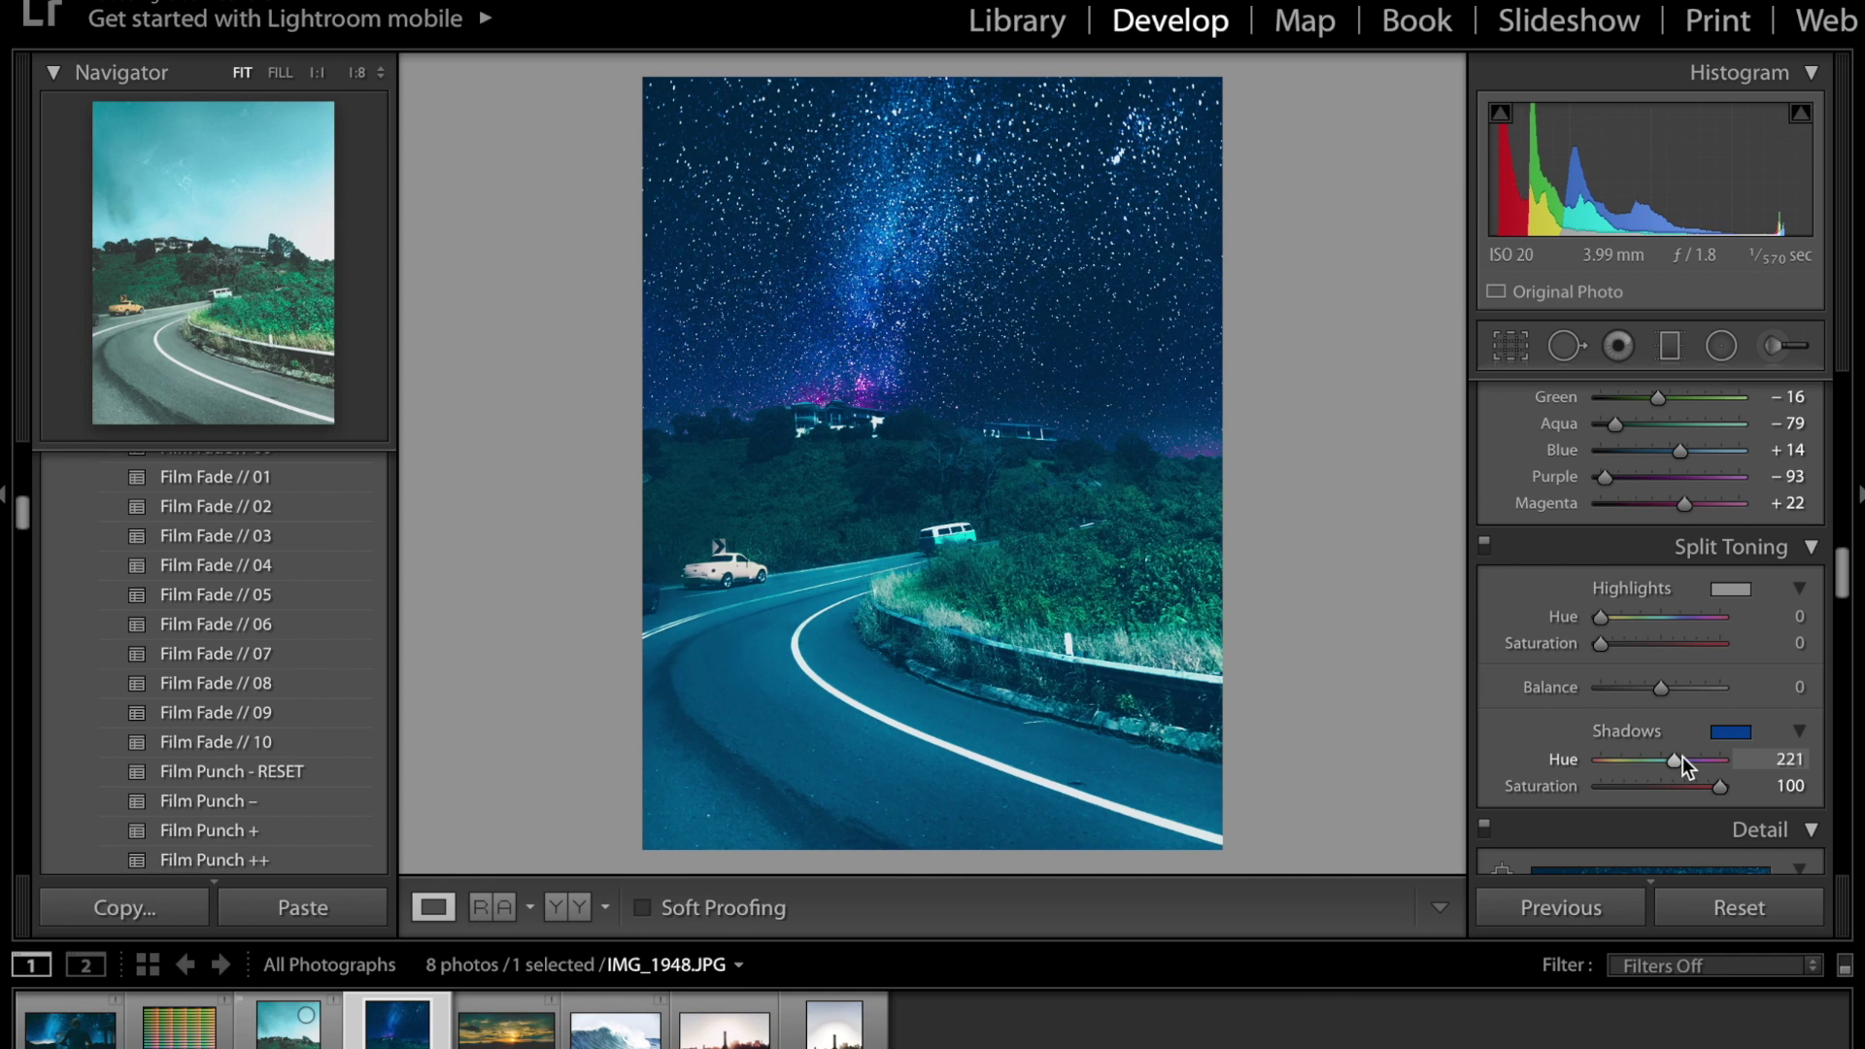
{"action": "left_click_drag", "start_coordinate": [1682, 758], "coordinate": [1626, 787]}
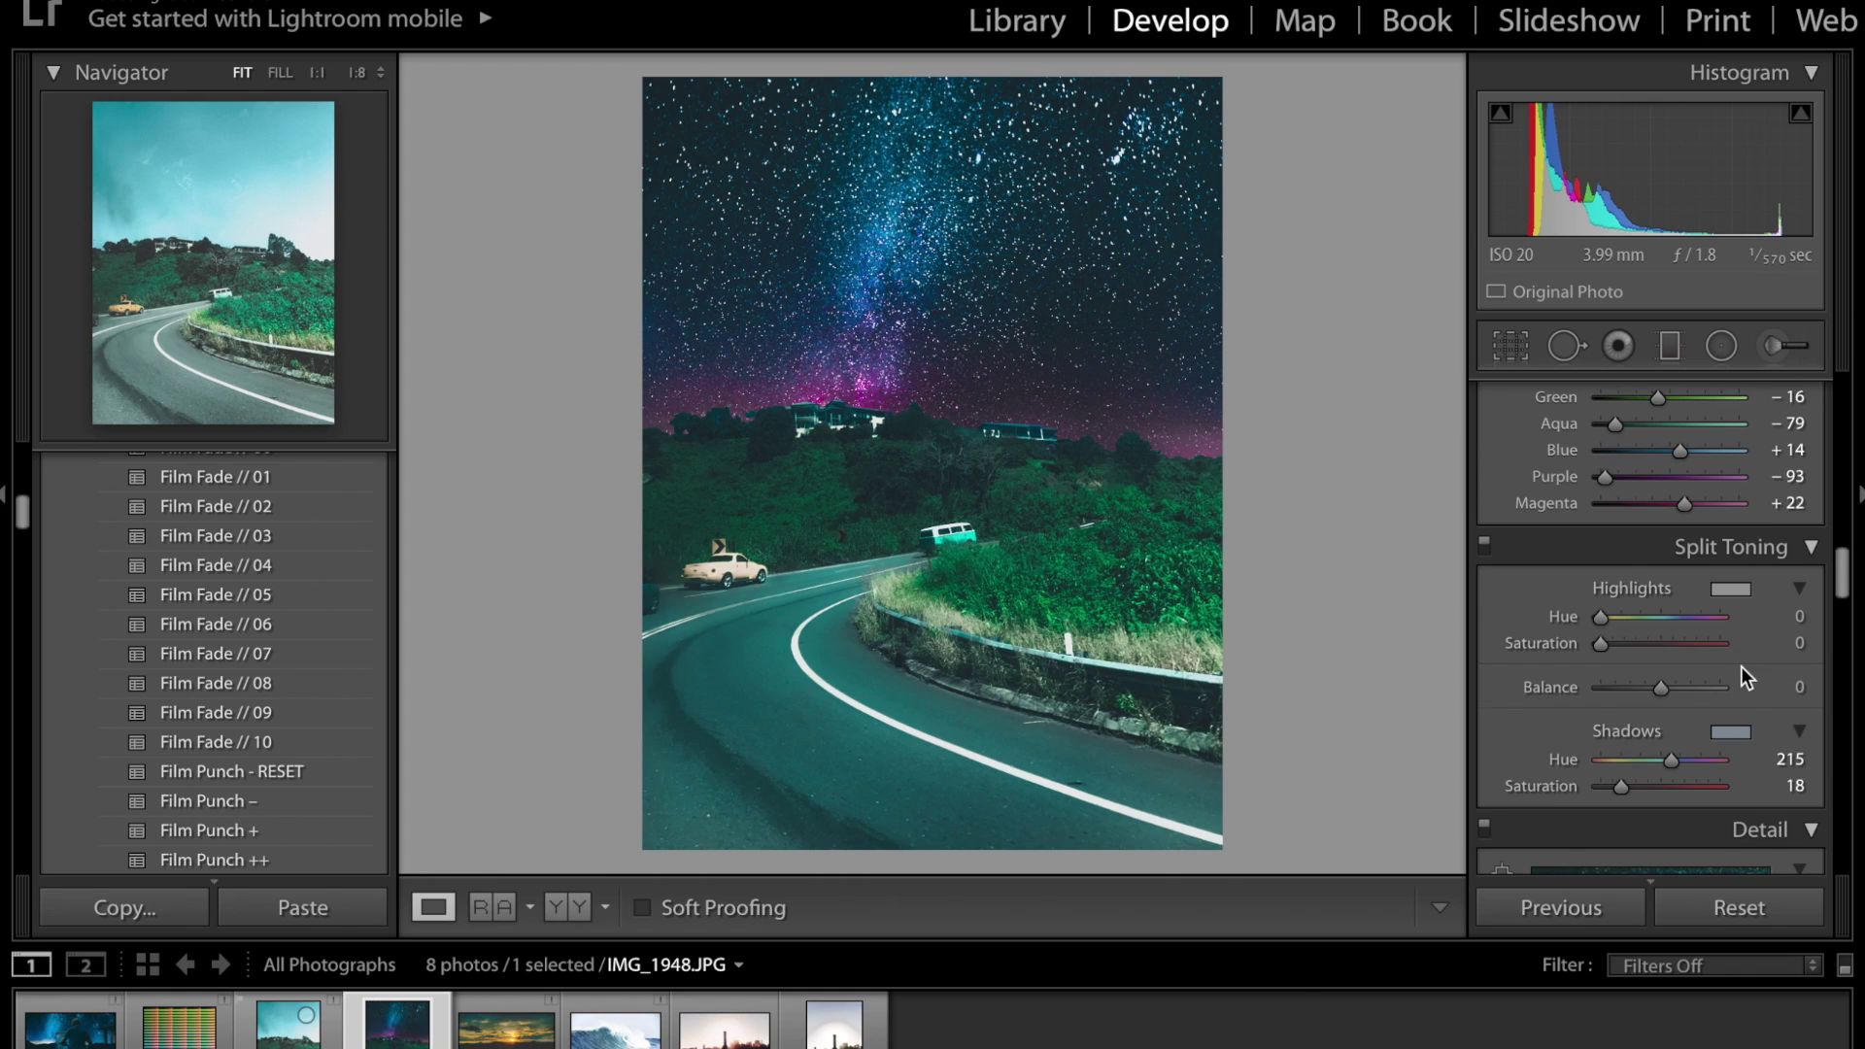
Raise Luminance noise reduction, check grain at 2:1 over the grass and van, settling at 32
{"action": "scroll", "coordinate": [1741, 670], "scroll_direction": "down", "scroll_amount": 5}
{"action": "scroll", "coordinate": [1740, 666], "scroll_direction": "down", "scroll_amount": 3}
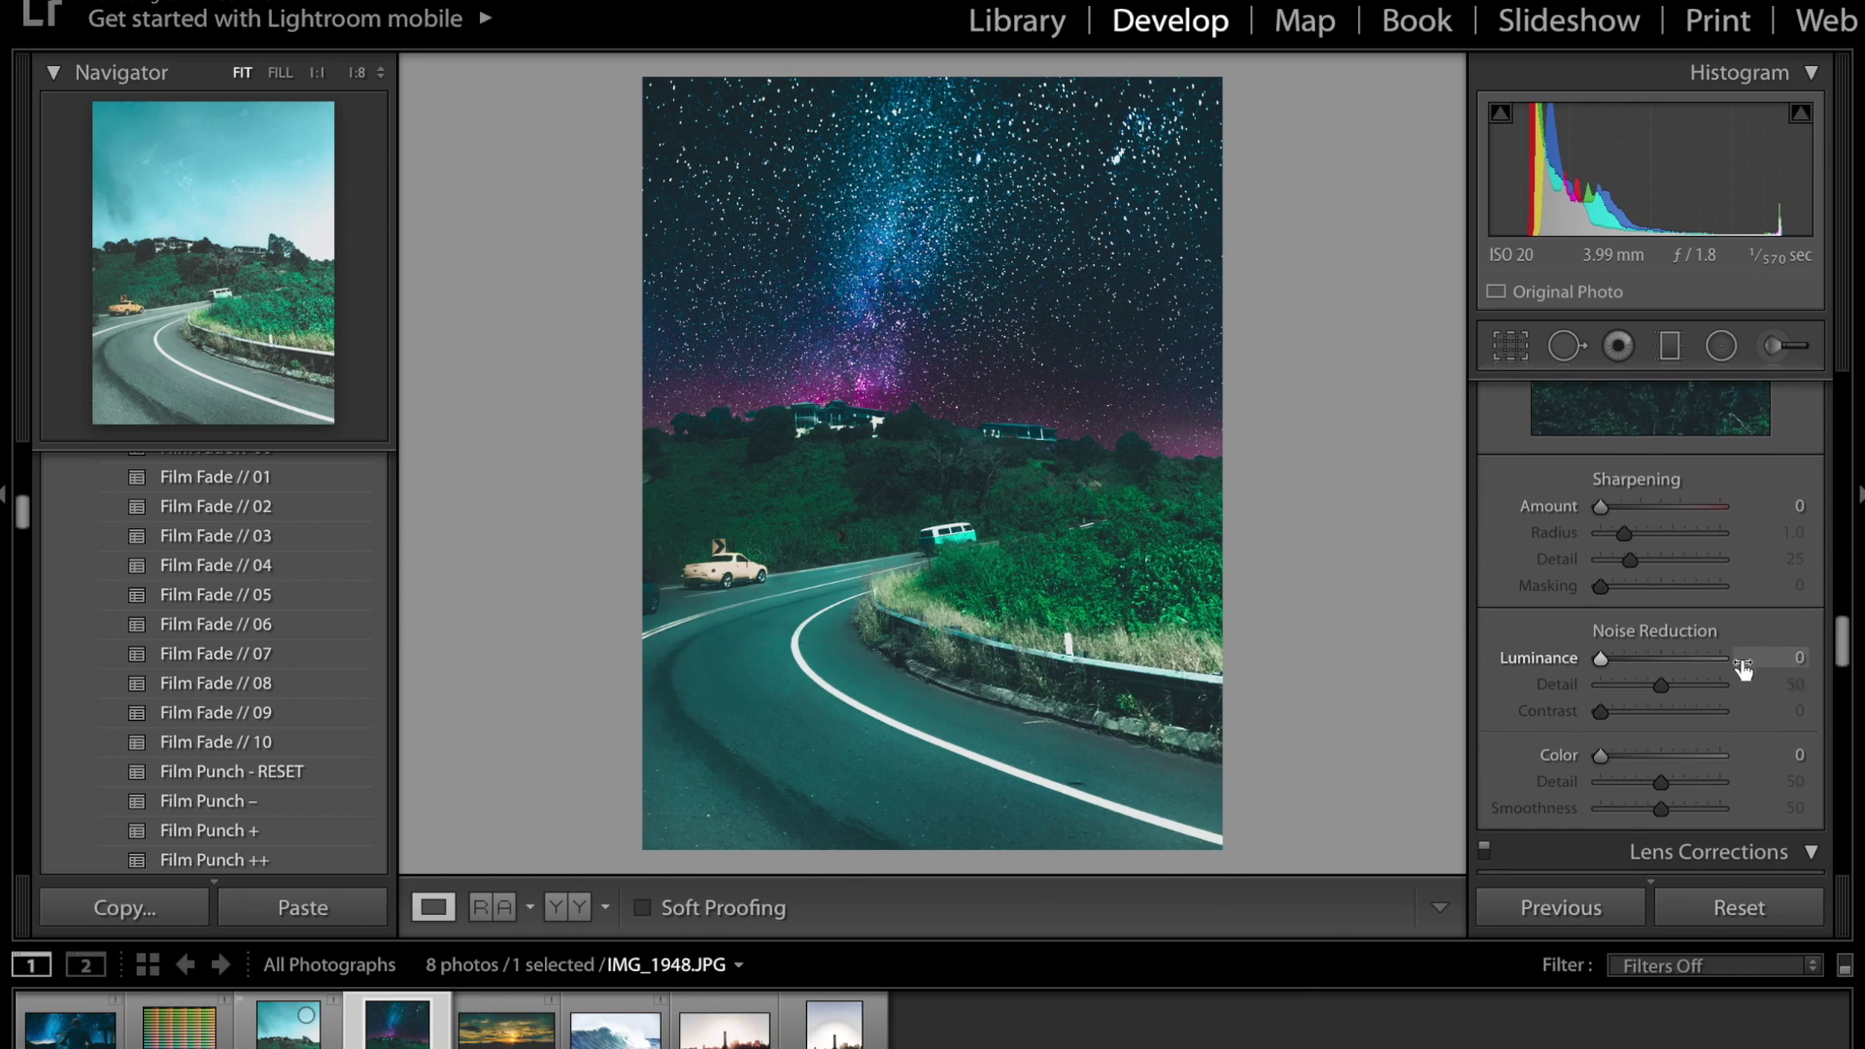
{"action": "left_click_drag", "start_coordinate": [1601, 655], "coordinate": [1664, 657]}
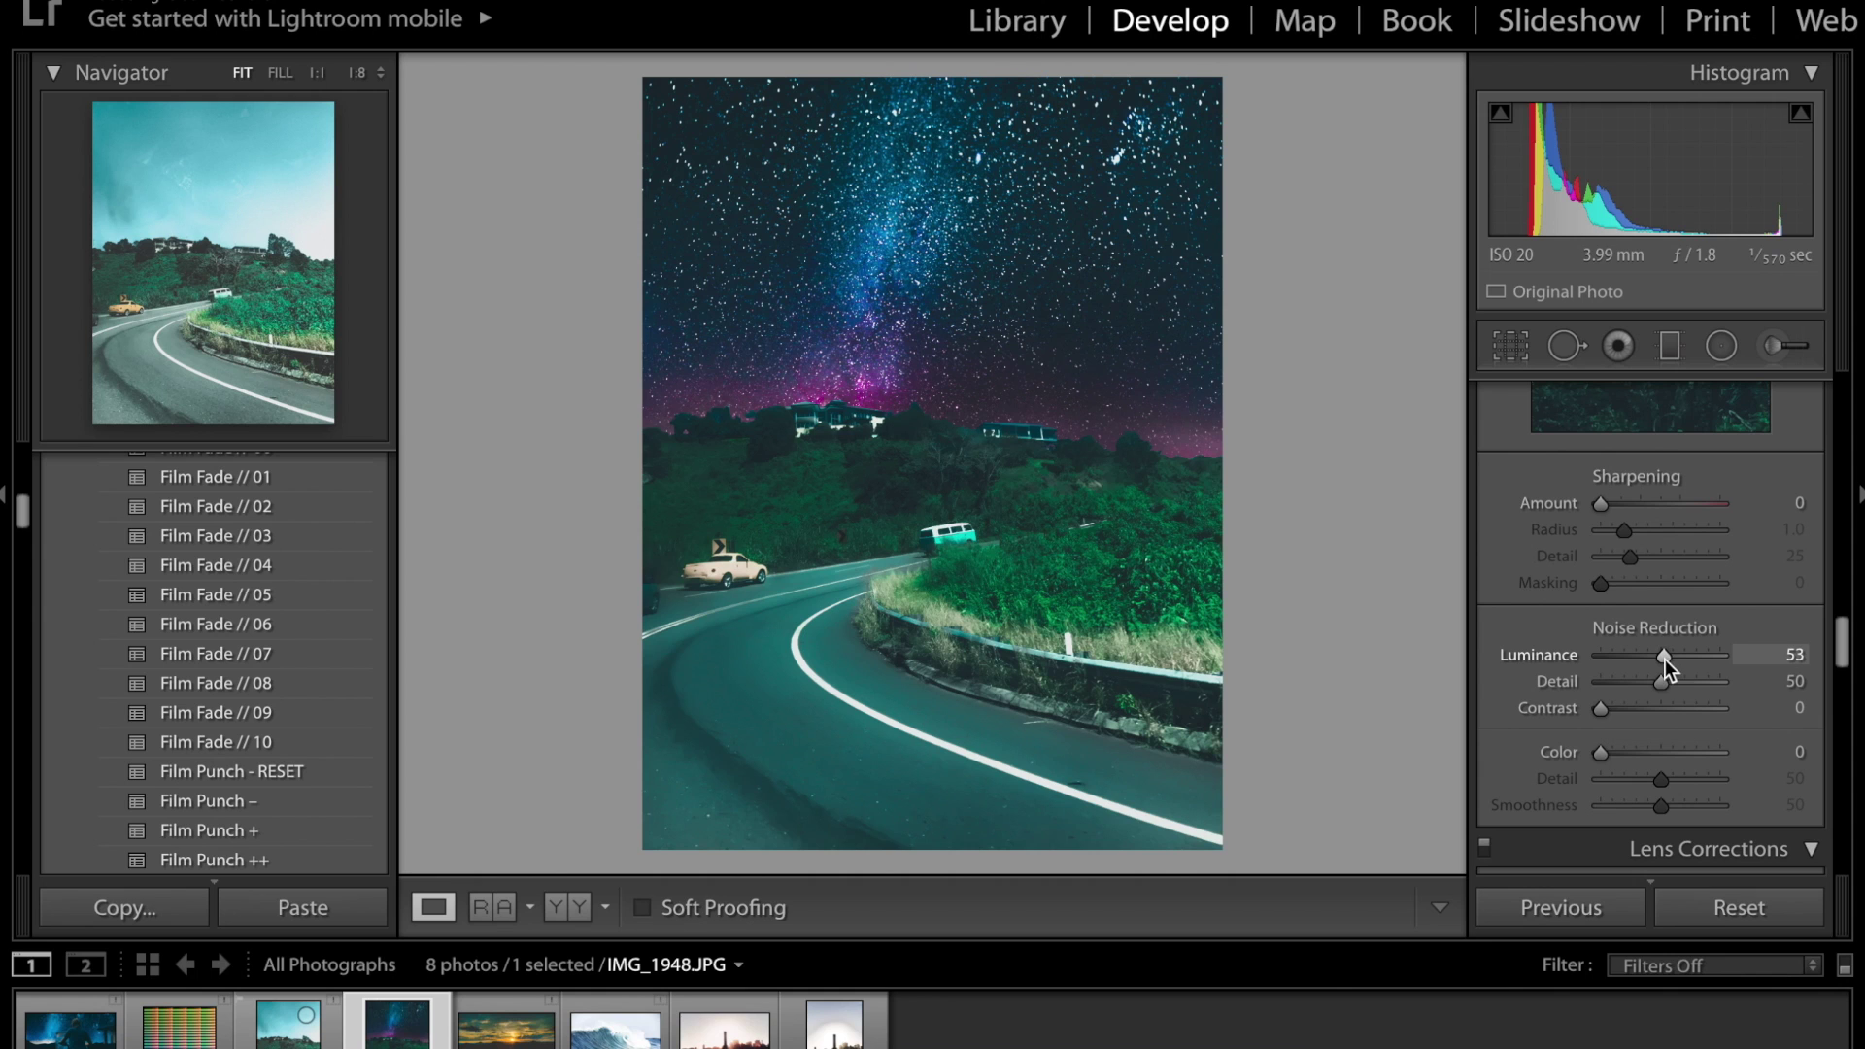
{"action": "left_click", "coordinate": [928, 505]}
{"action": "left_click", "coordinate": [954, 504]}
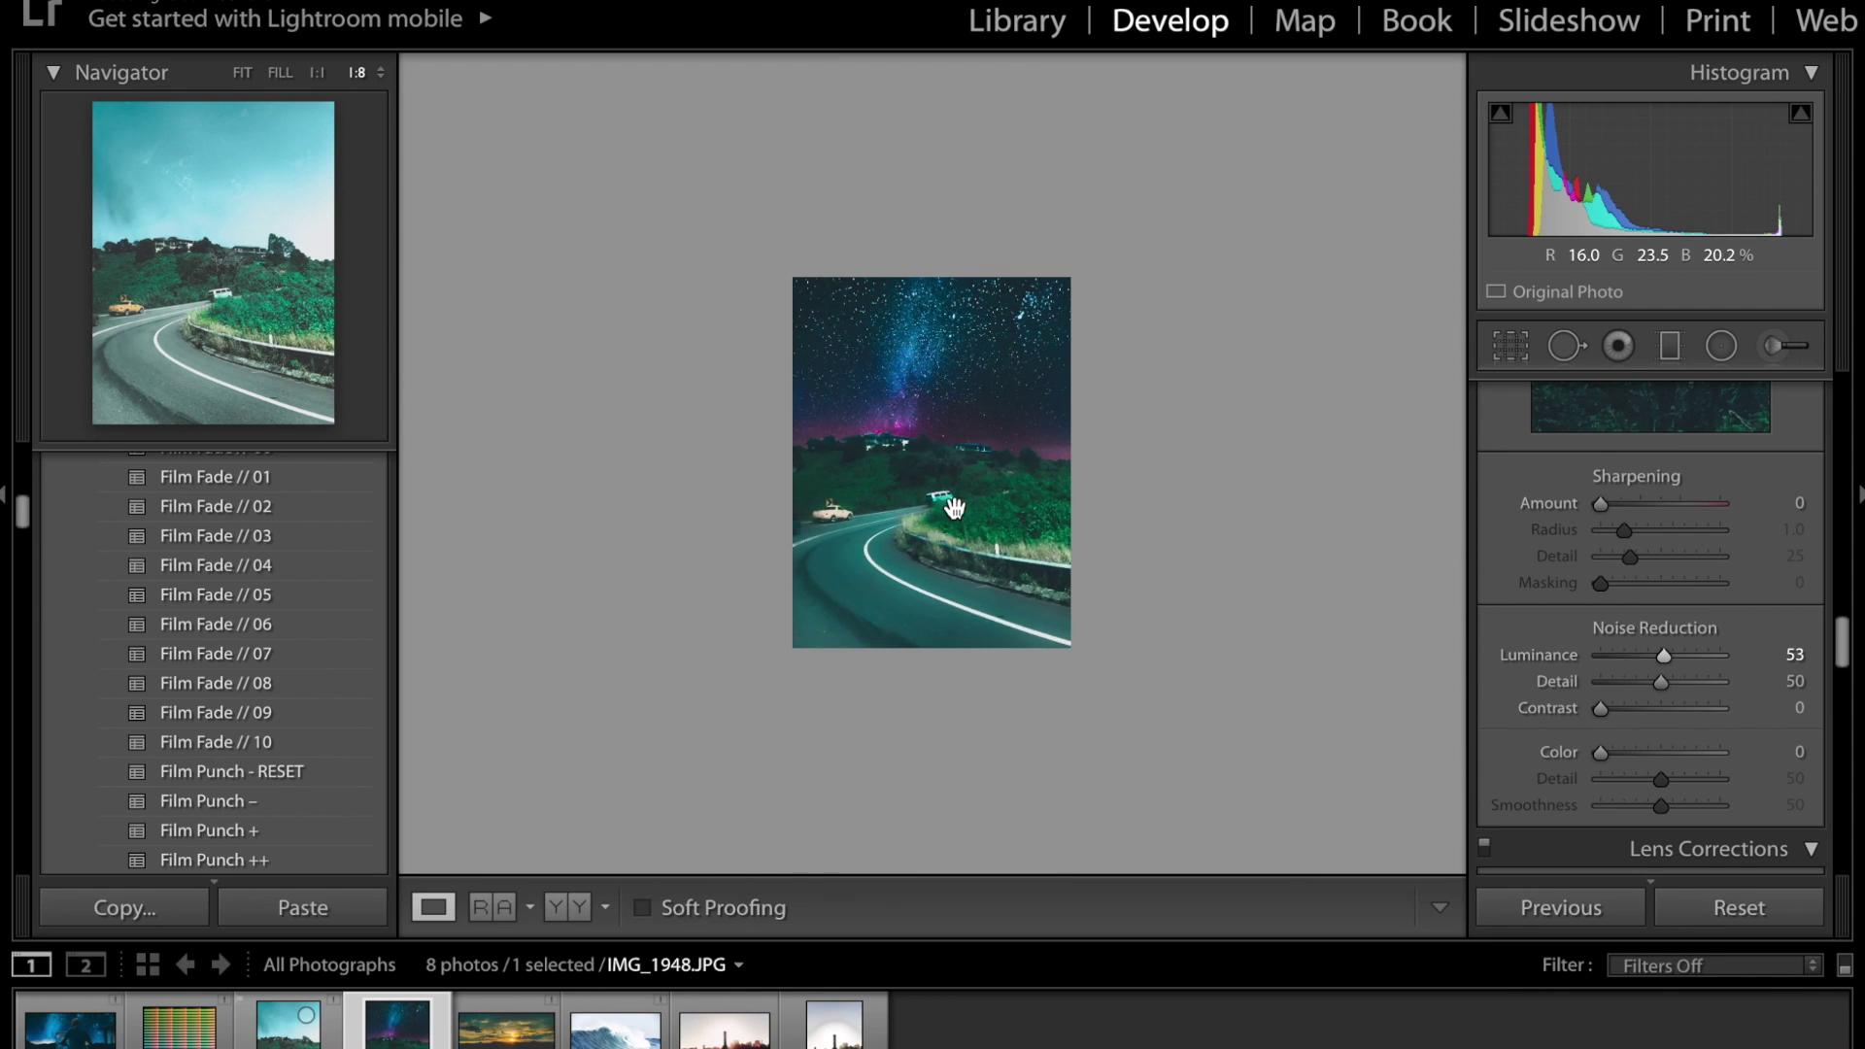
{"action": "left_click", "coordinate": [954, 504]}
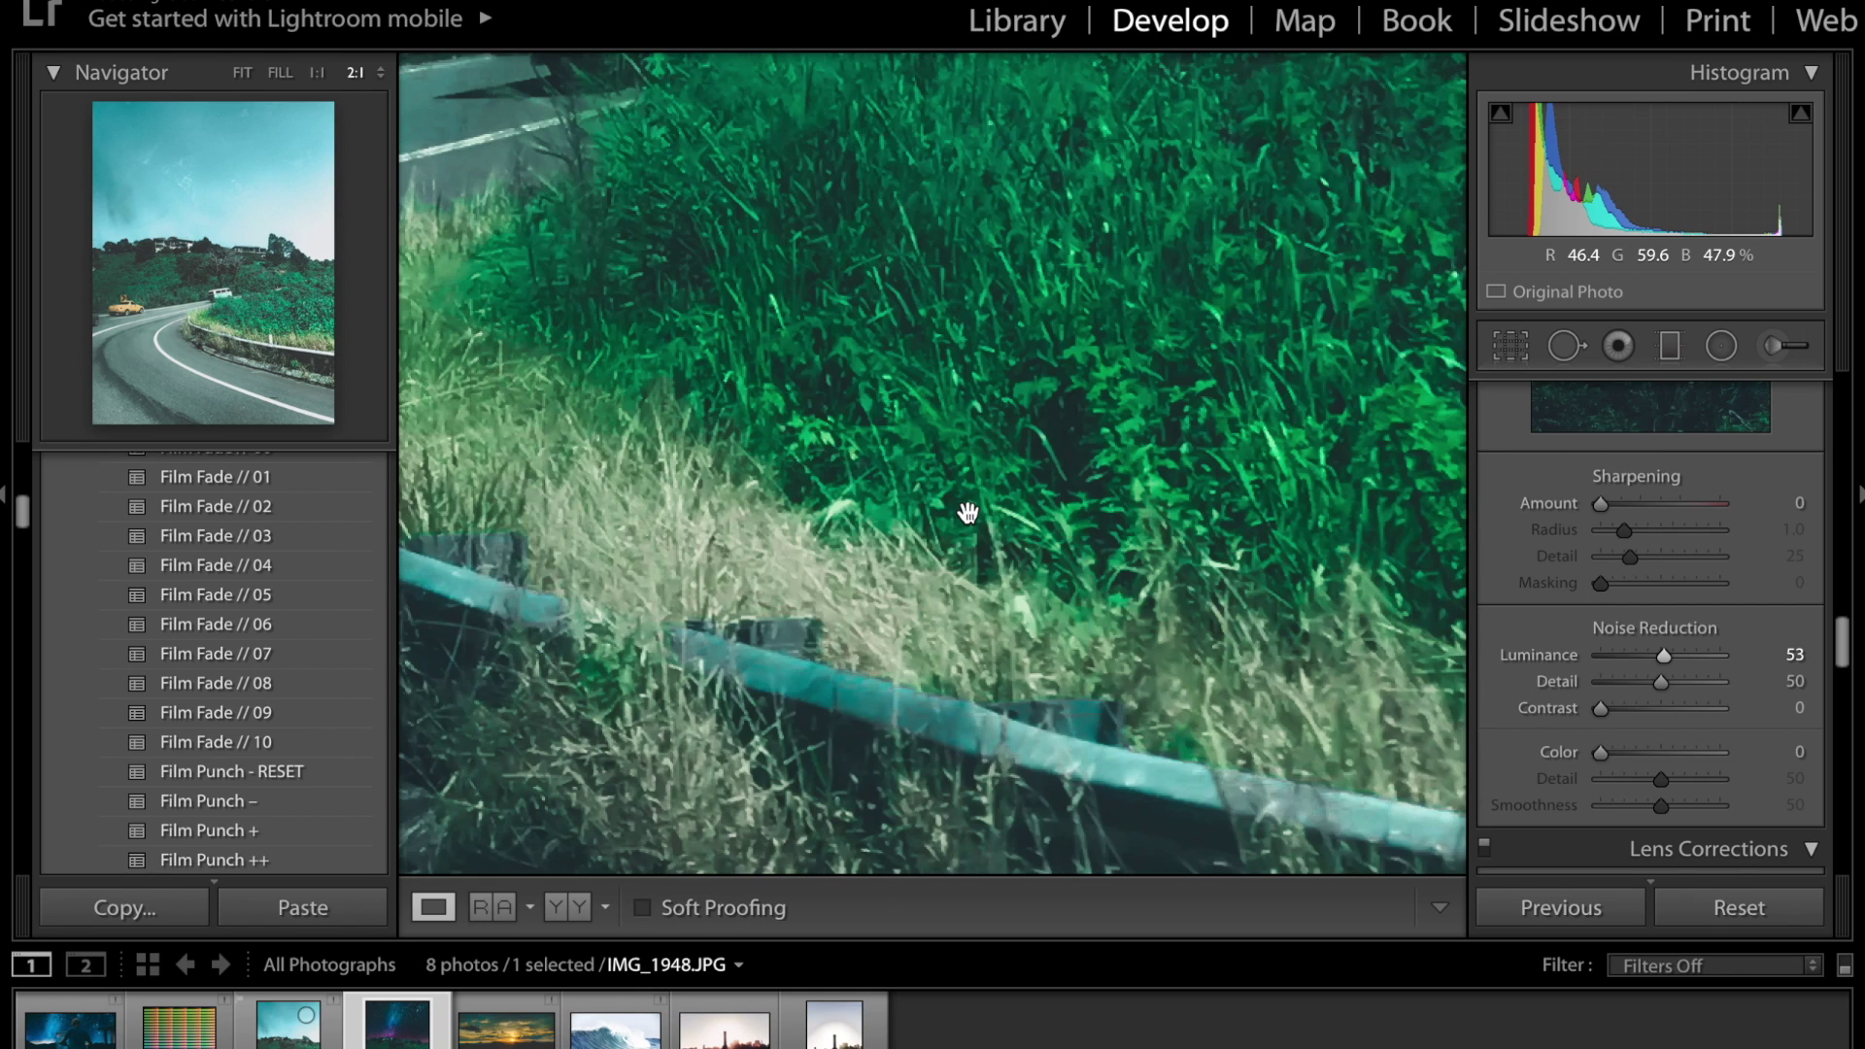
{"action": "left_click_drag", "start_coordinate": [1652, 654], "coordinate": [1846, 673]}
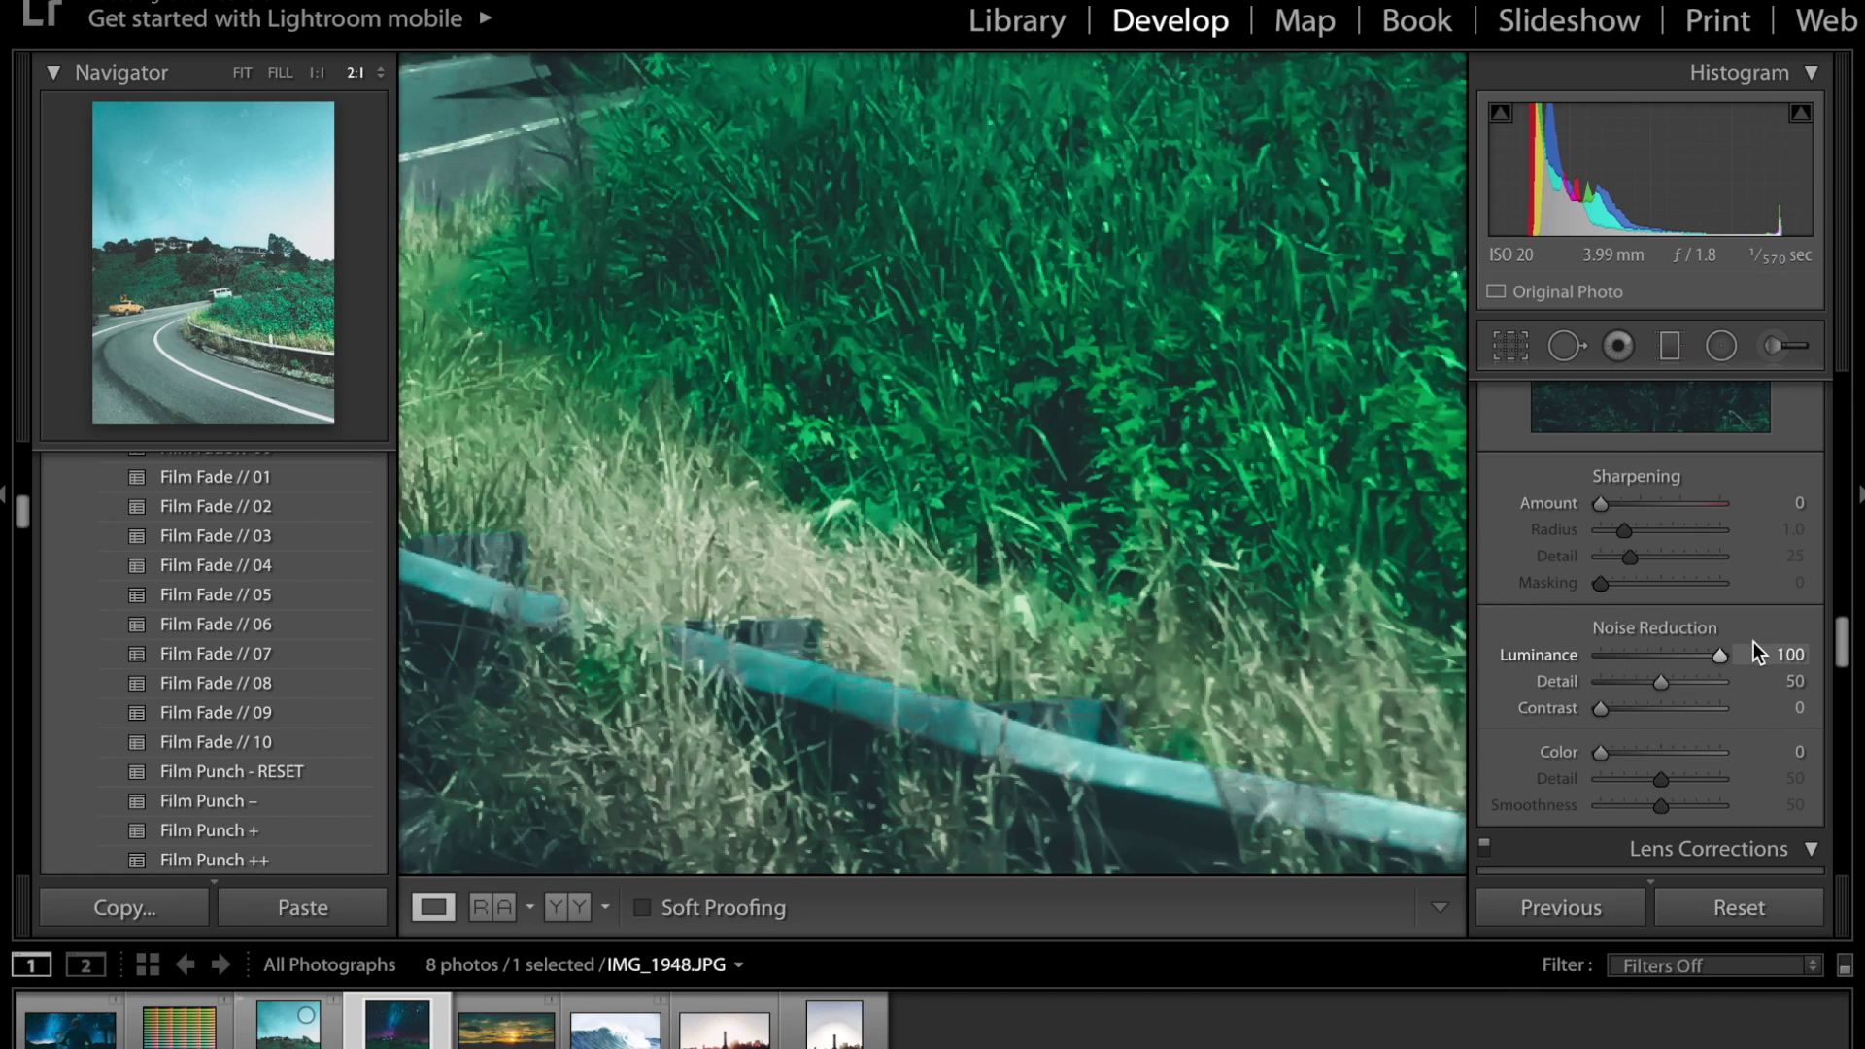
{"action": "left_click_drag", "start_coordinate": [1753, 641], "coordinate": [1661, 648]}
{"action": "left_click_drag", "start_coordinate": [1214, 272], "coordinate": [1046, 606]}
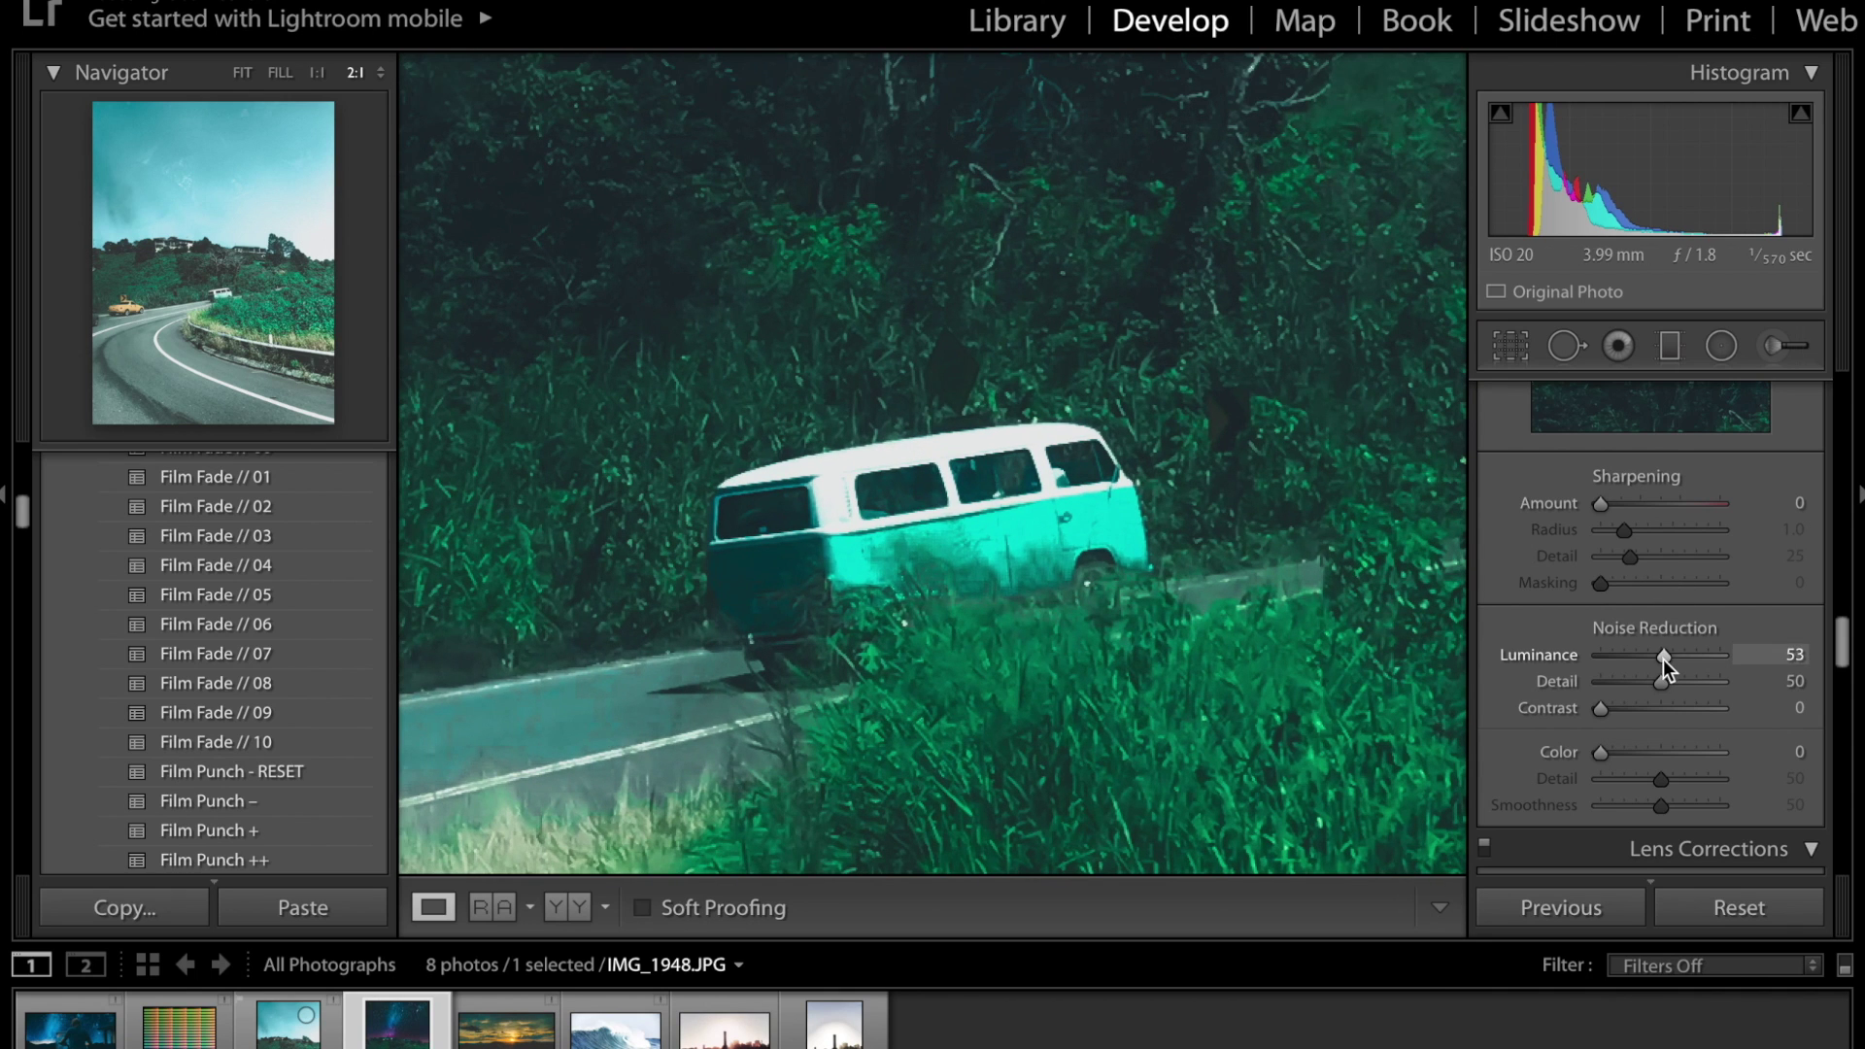
{"action": "mouse_move", "coordinate": [1663, 657]}
{"action": "left_mouse_down"}
{"action": "mouse_move", "coordinate": [1586, 656]}
{"action": "mouse_move", "coordinate": [1638, 665]}
{"action": "left_mouse_up"}
Enable the Apple iPhone 7 lens profile correction and chromatic aberration removal
{"action": "scroll", "coordinate": [1637, 664], "scroll_direction": "down", "scroll_amount": 2}
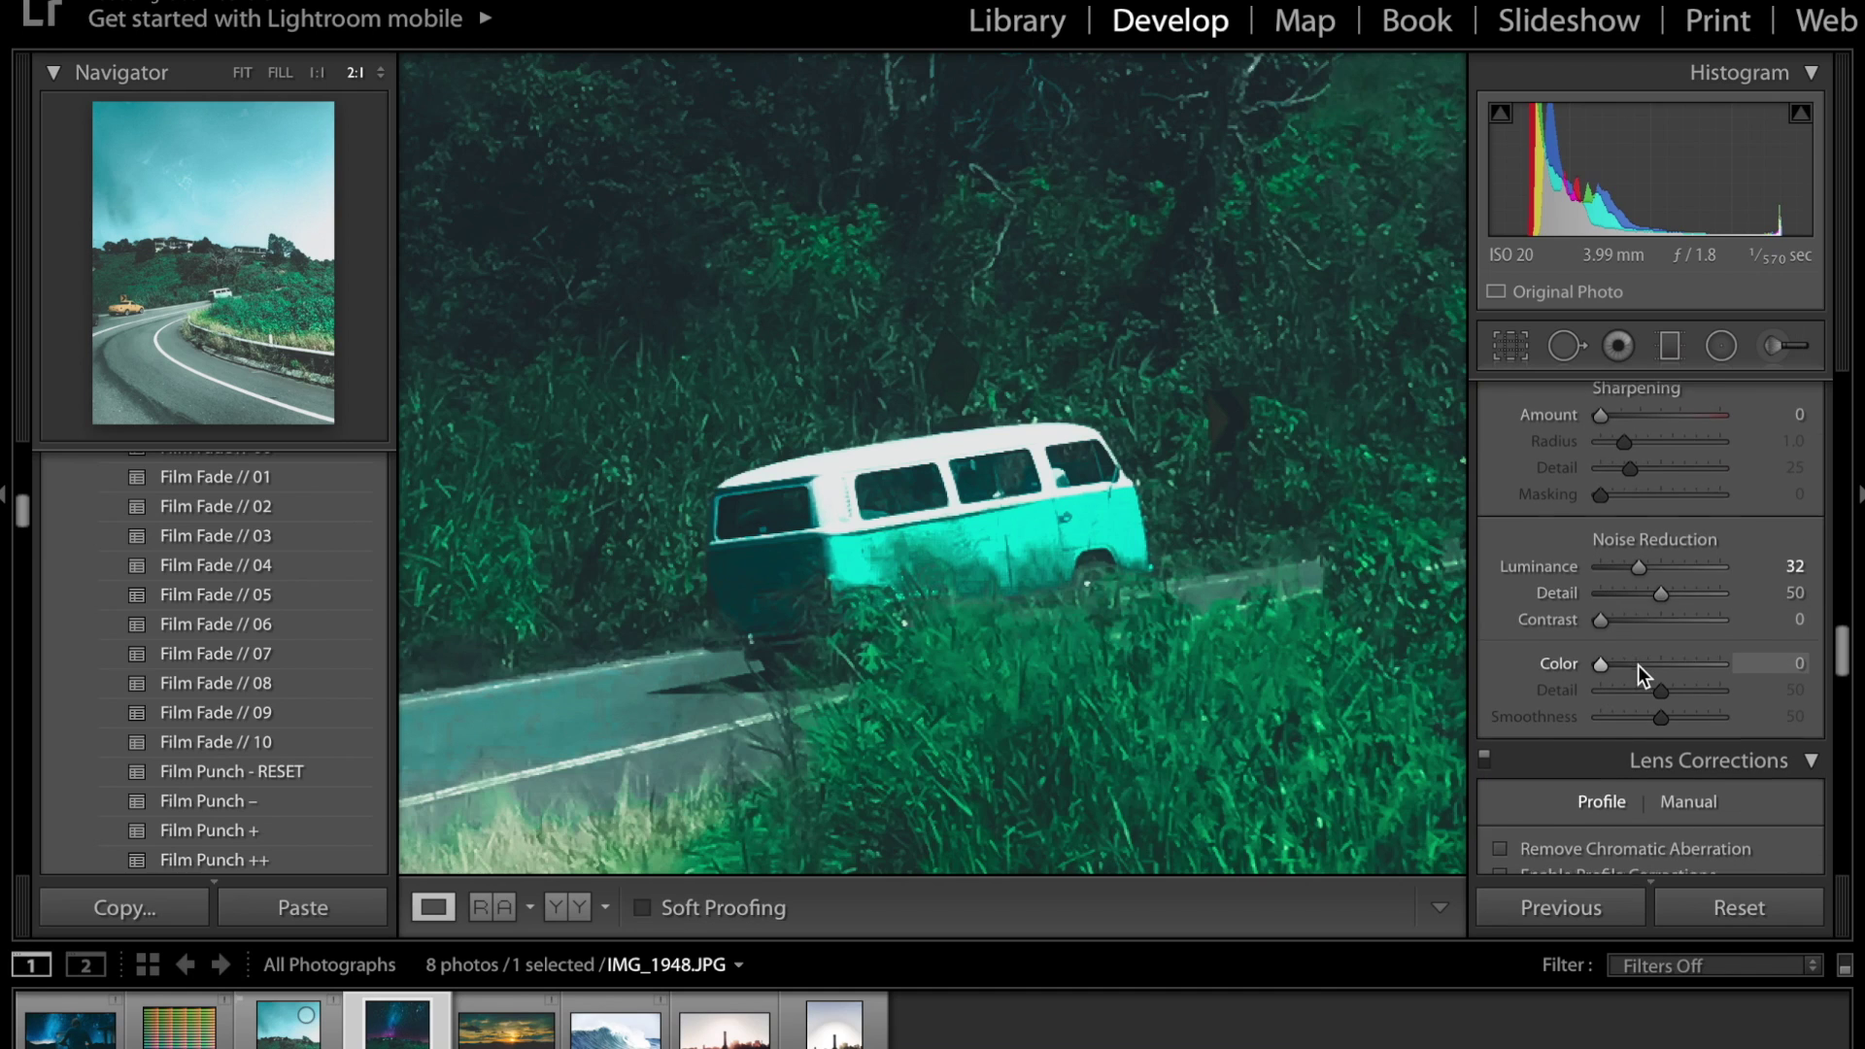
{"action": "scroll", "coordinate": [1638, 664], "scroll_direction": "down", "scroll_amount": 2}
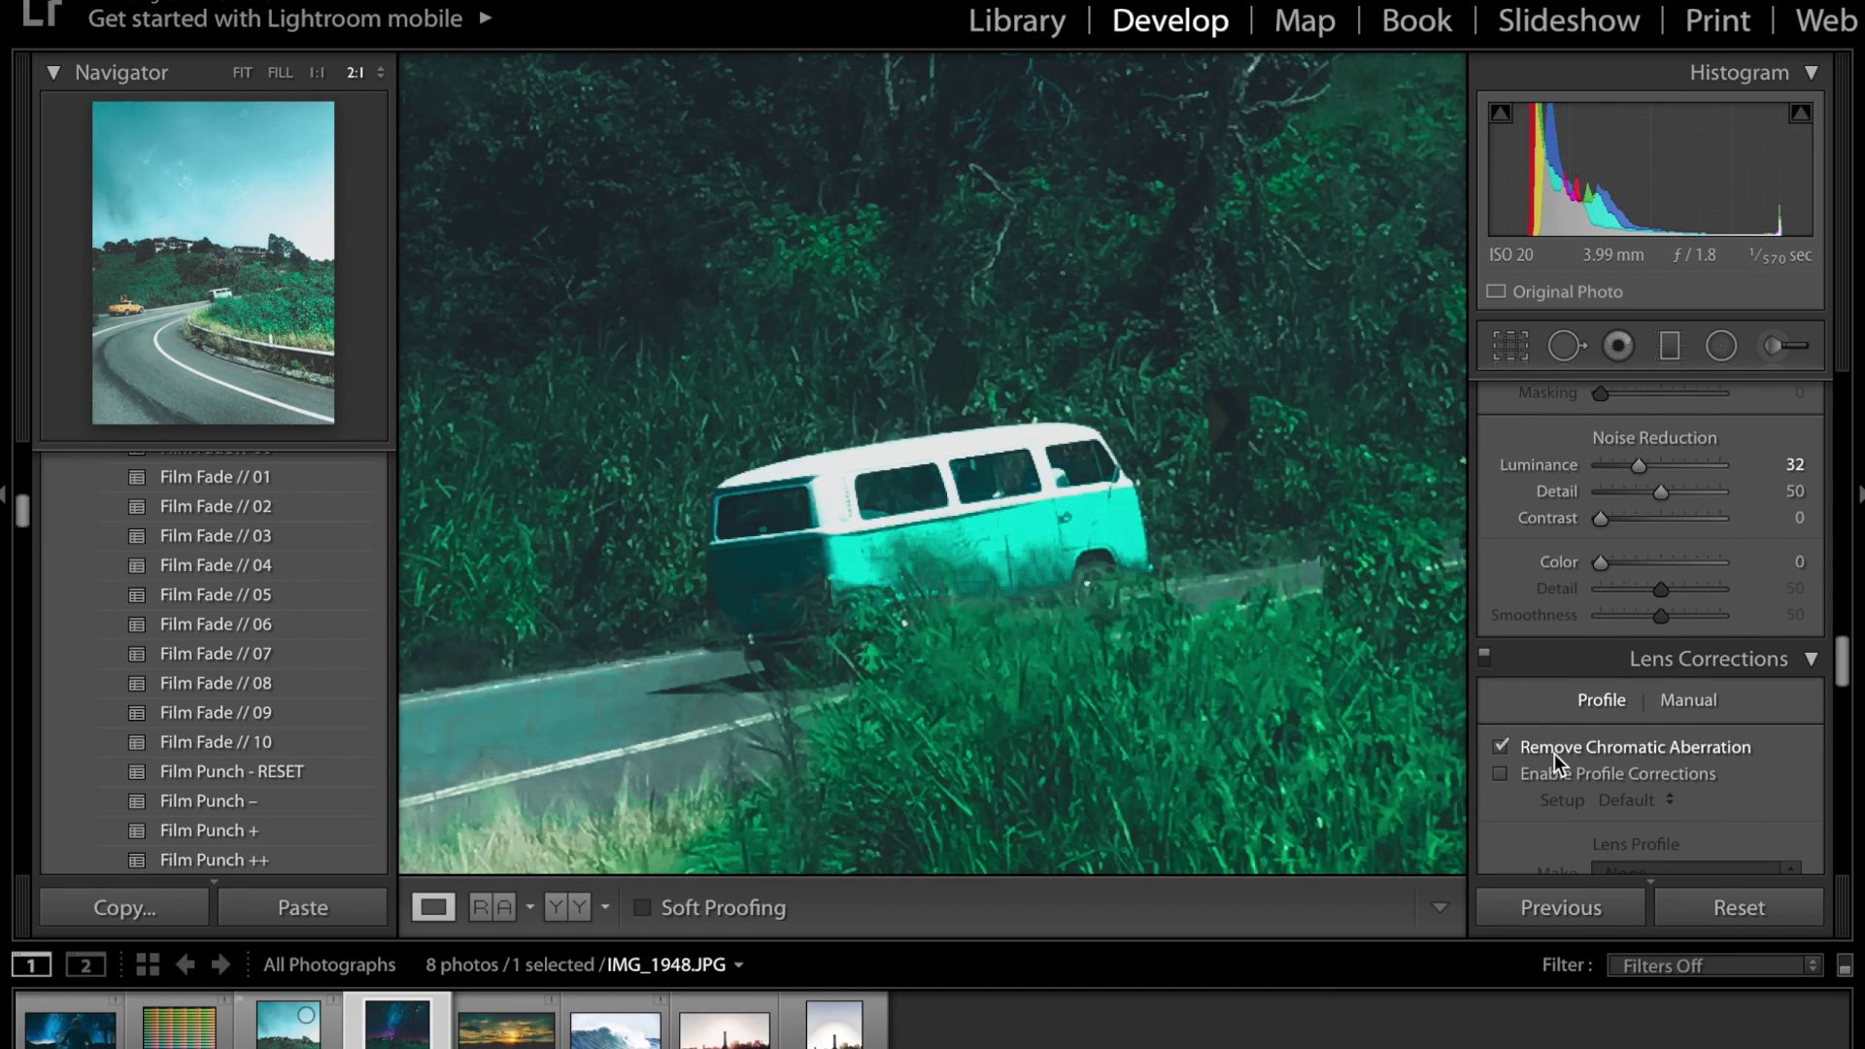
{"action": "left_click", "coordinate": [1559, 774]}
{"action": "scroll", "coordinate": [1612, 777], "scroll_direction": "down", "scroll_amount": 1}
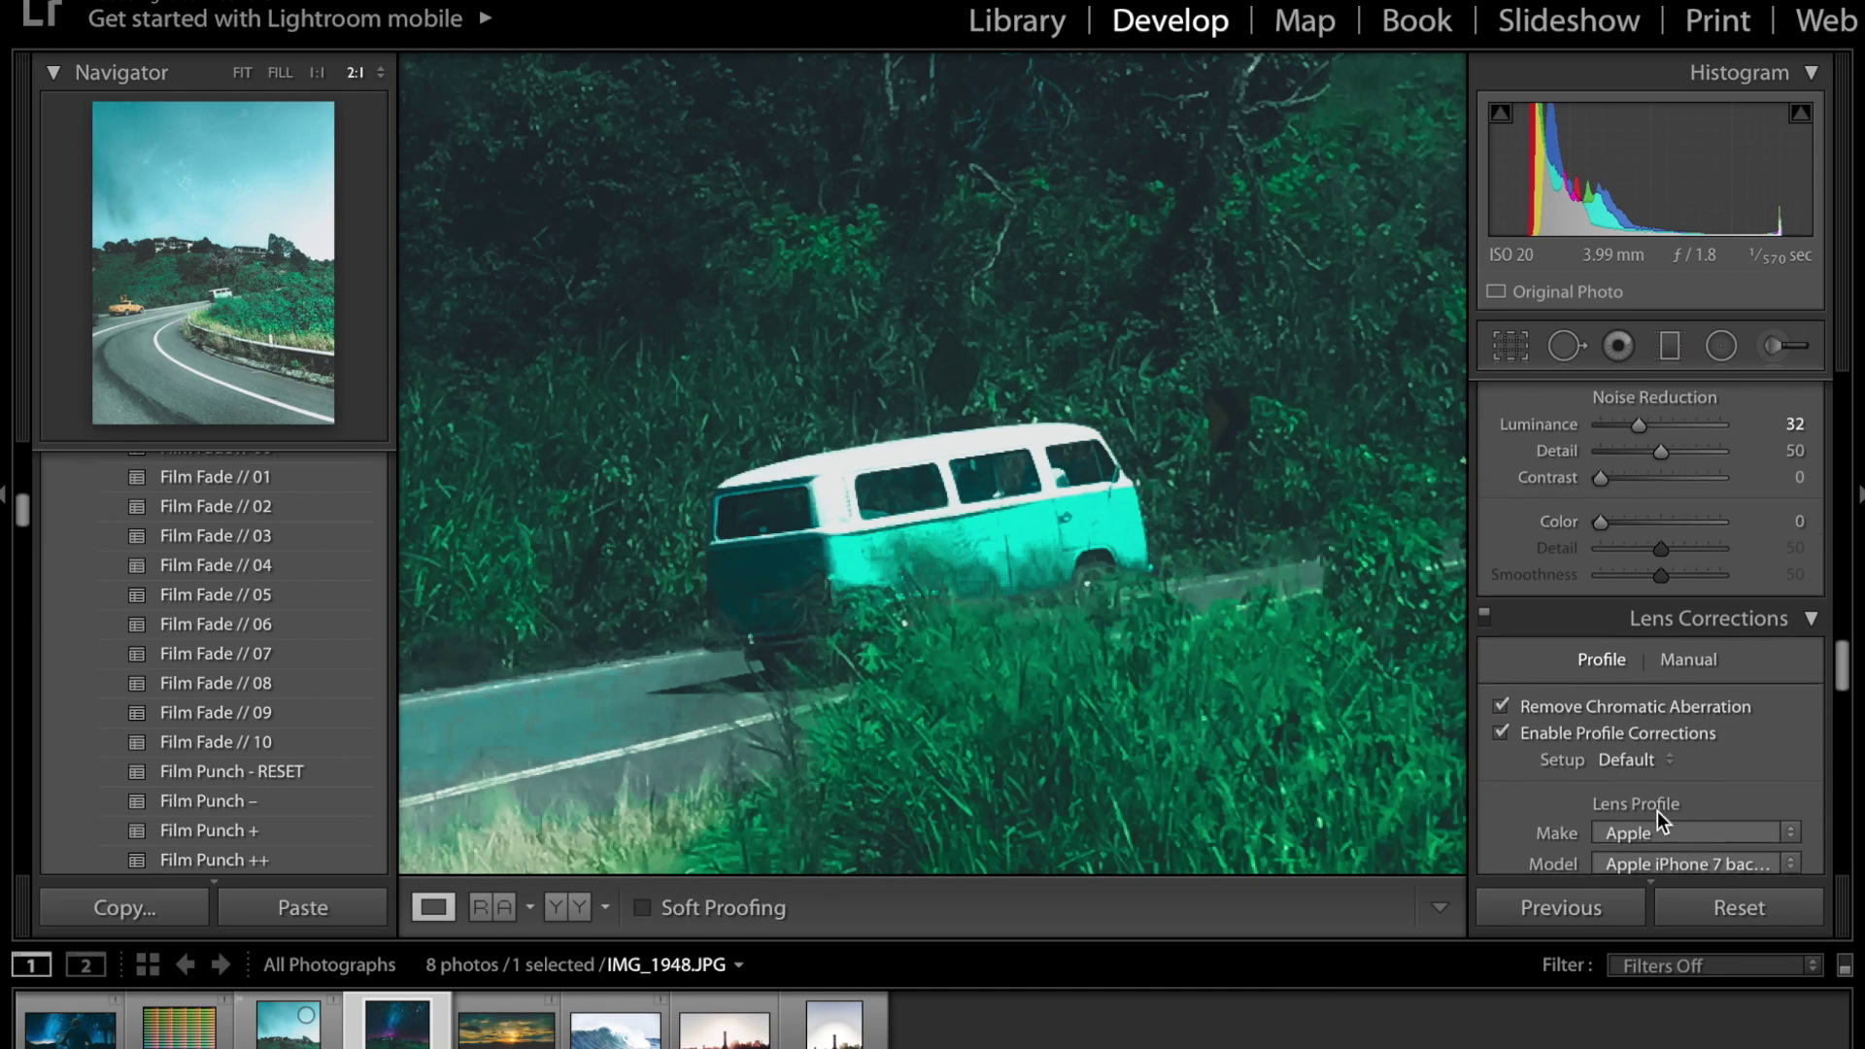
{"action": "scroll", "coordinate": [1658, 812], "scroll_direction": "down", "scroll_amount": 2}
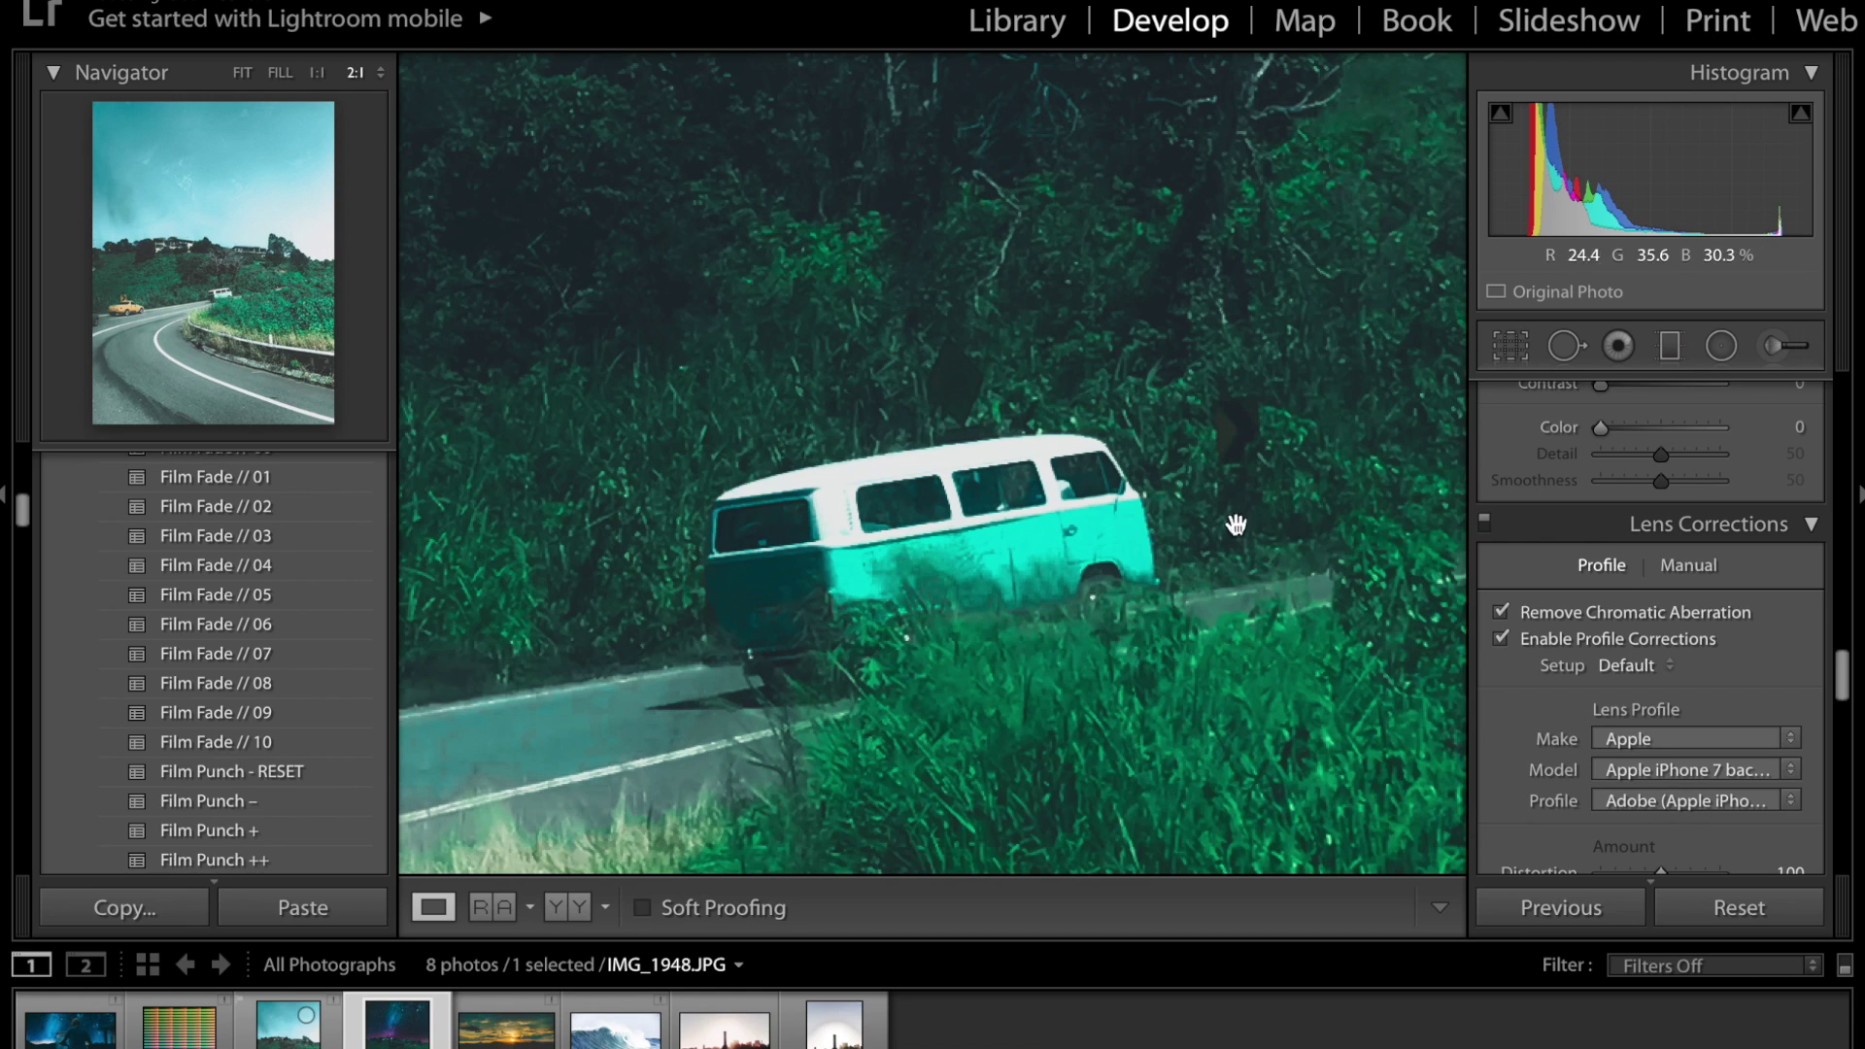
{"action": "scroll", "coordinate": [1634, 540], "scroll_direction": "up", "scroll_amount": 4}
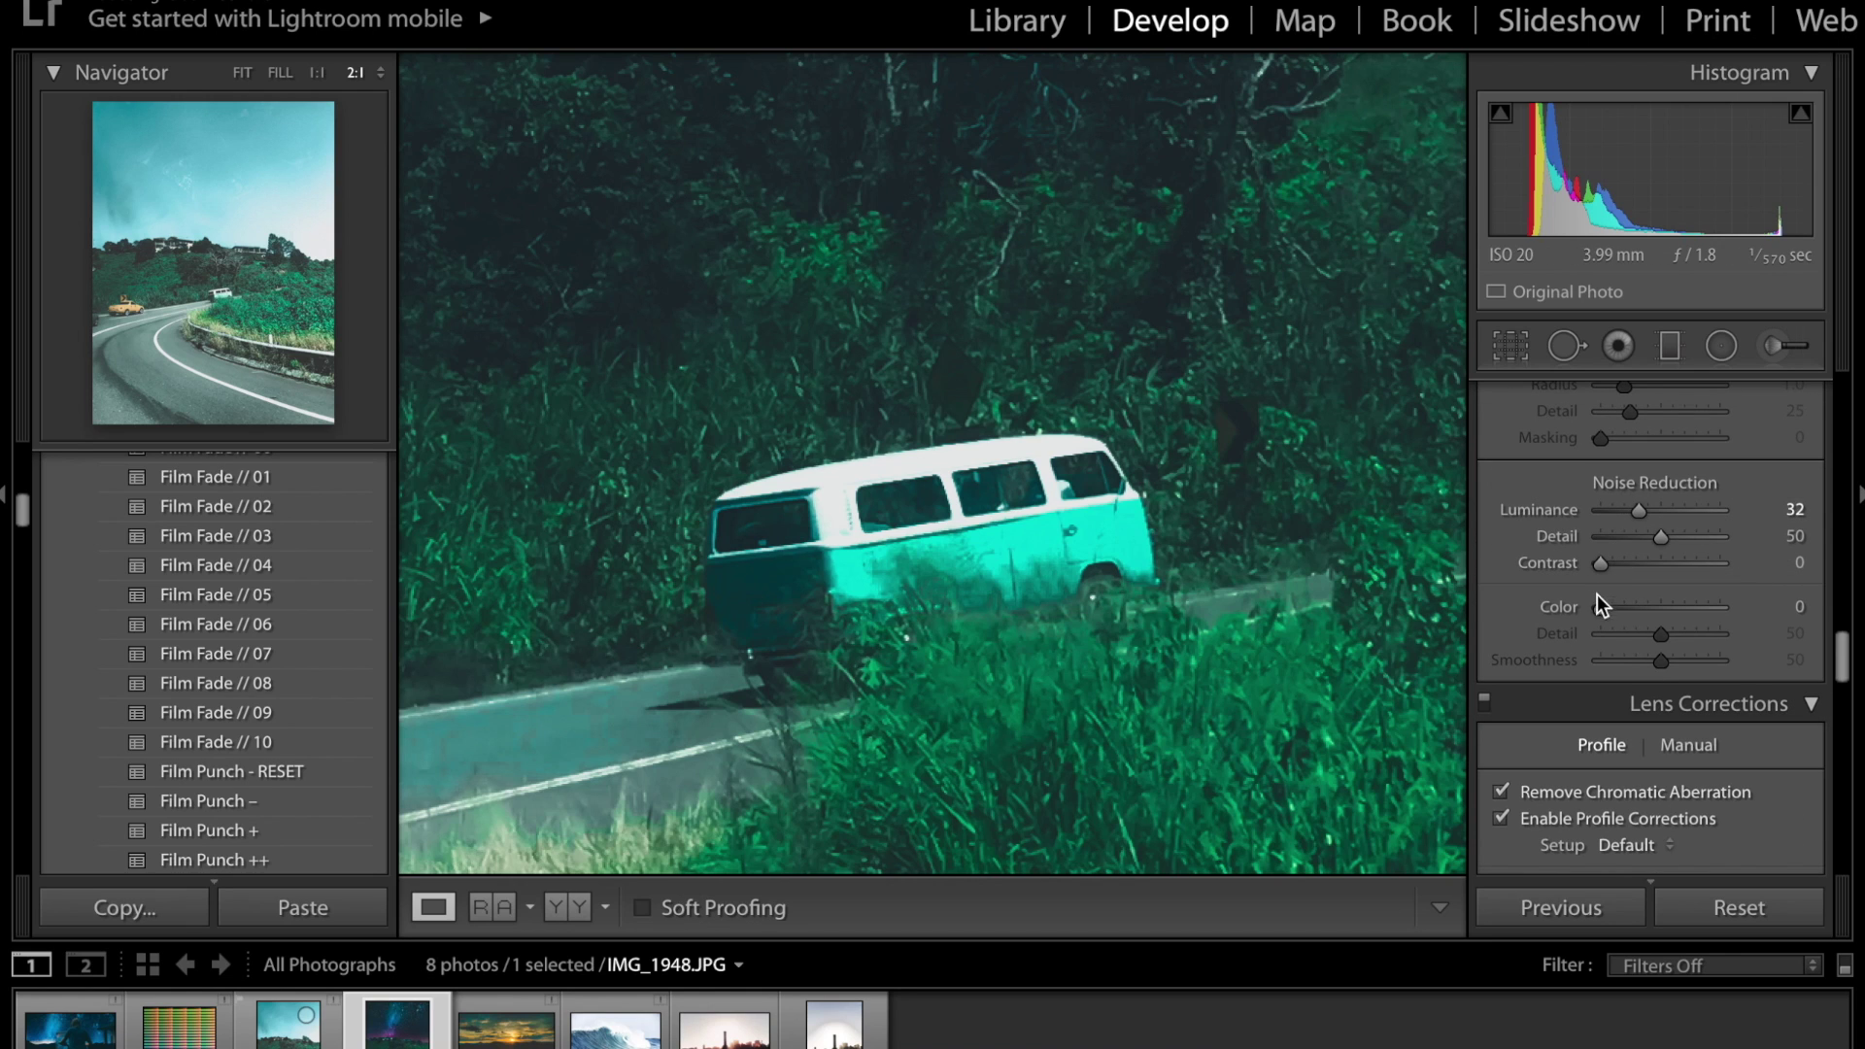
Test color noise reduction, leaving it at 0
{"action": "left_click_drag", "start_coordinate": [1601, 604], "coordinate": [1434, 610]}
{"action": "scroll", "coordinate": [1676, 697], "scroll_direction": "down", "scroll_amount": 8}
{"action": "scroll", "coordinate": [1676, 698], "scroll_direction": "down", "scroll_amount": 6}
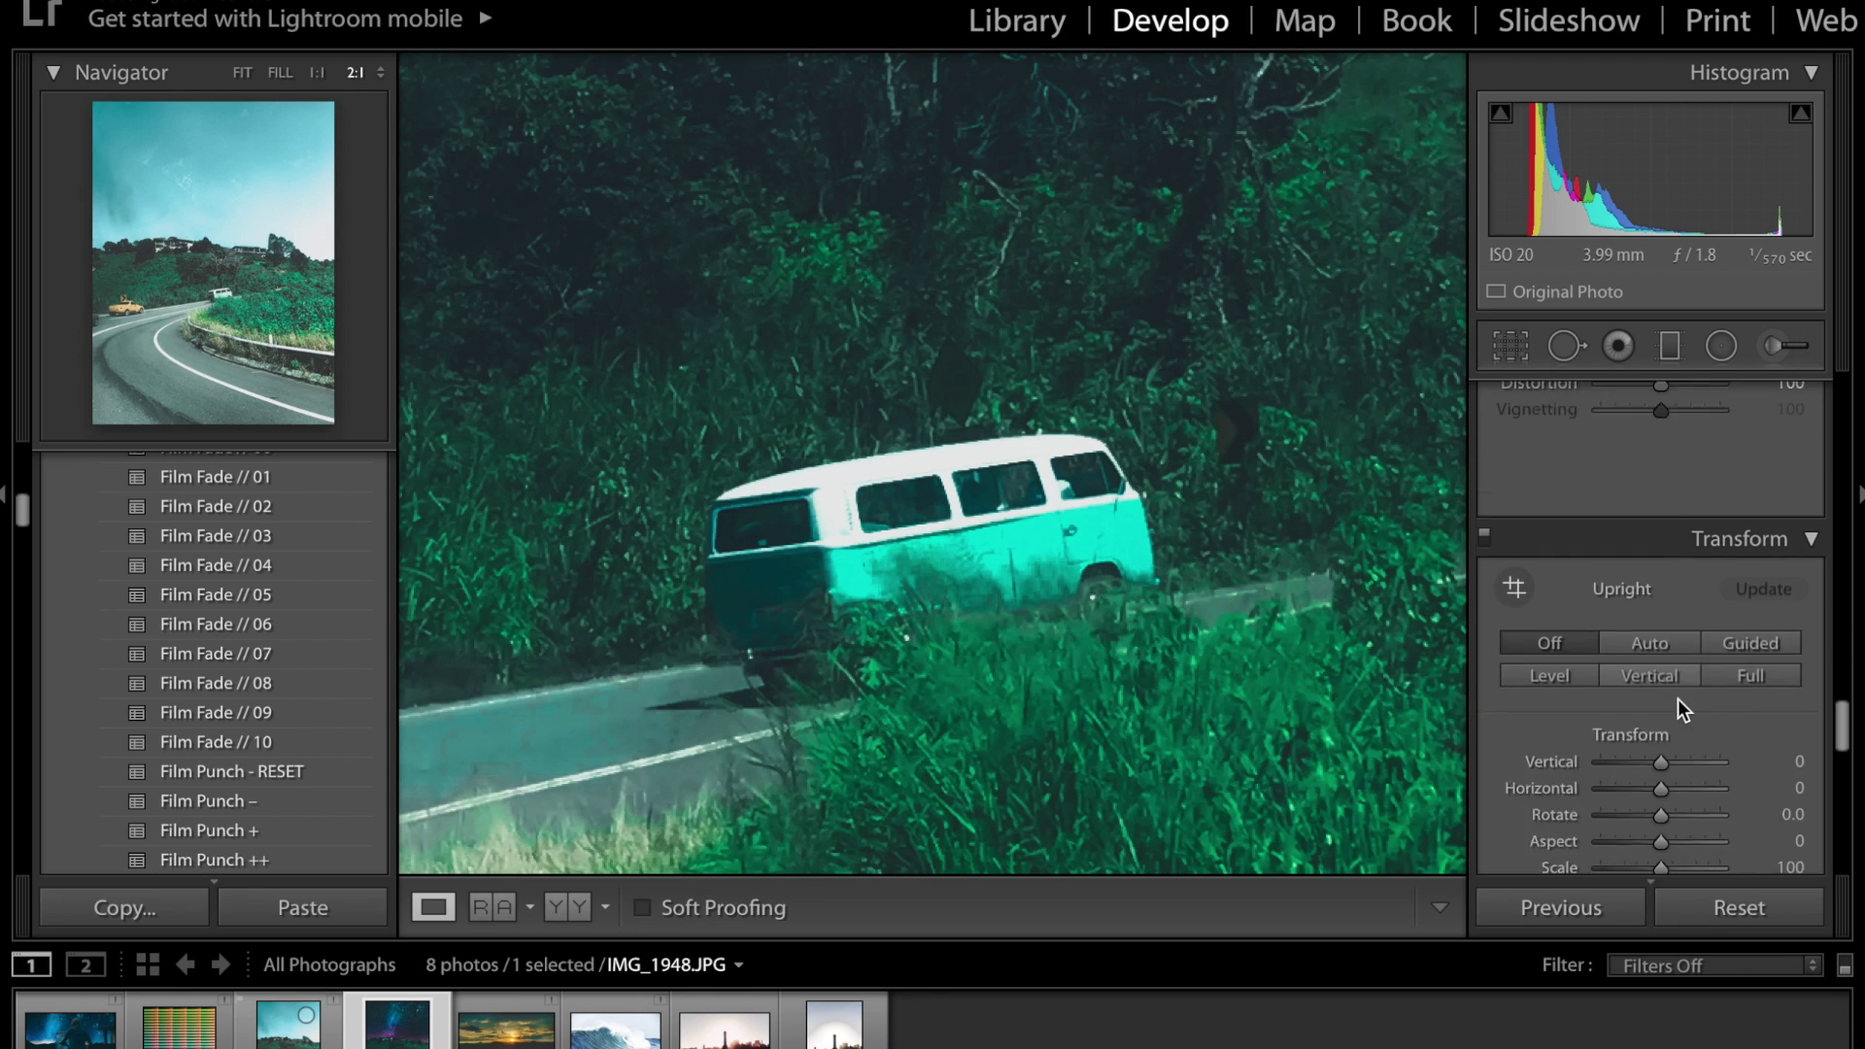
{"action": "scroll", "coordinate": [1677, 698], "scroll_direction": "down", "scroll_amount": 10}
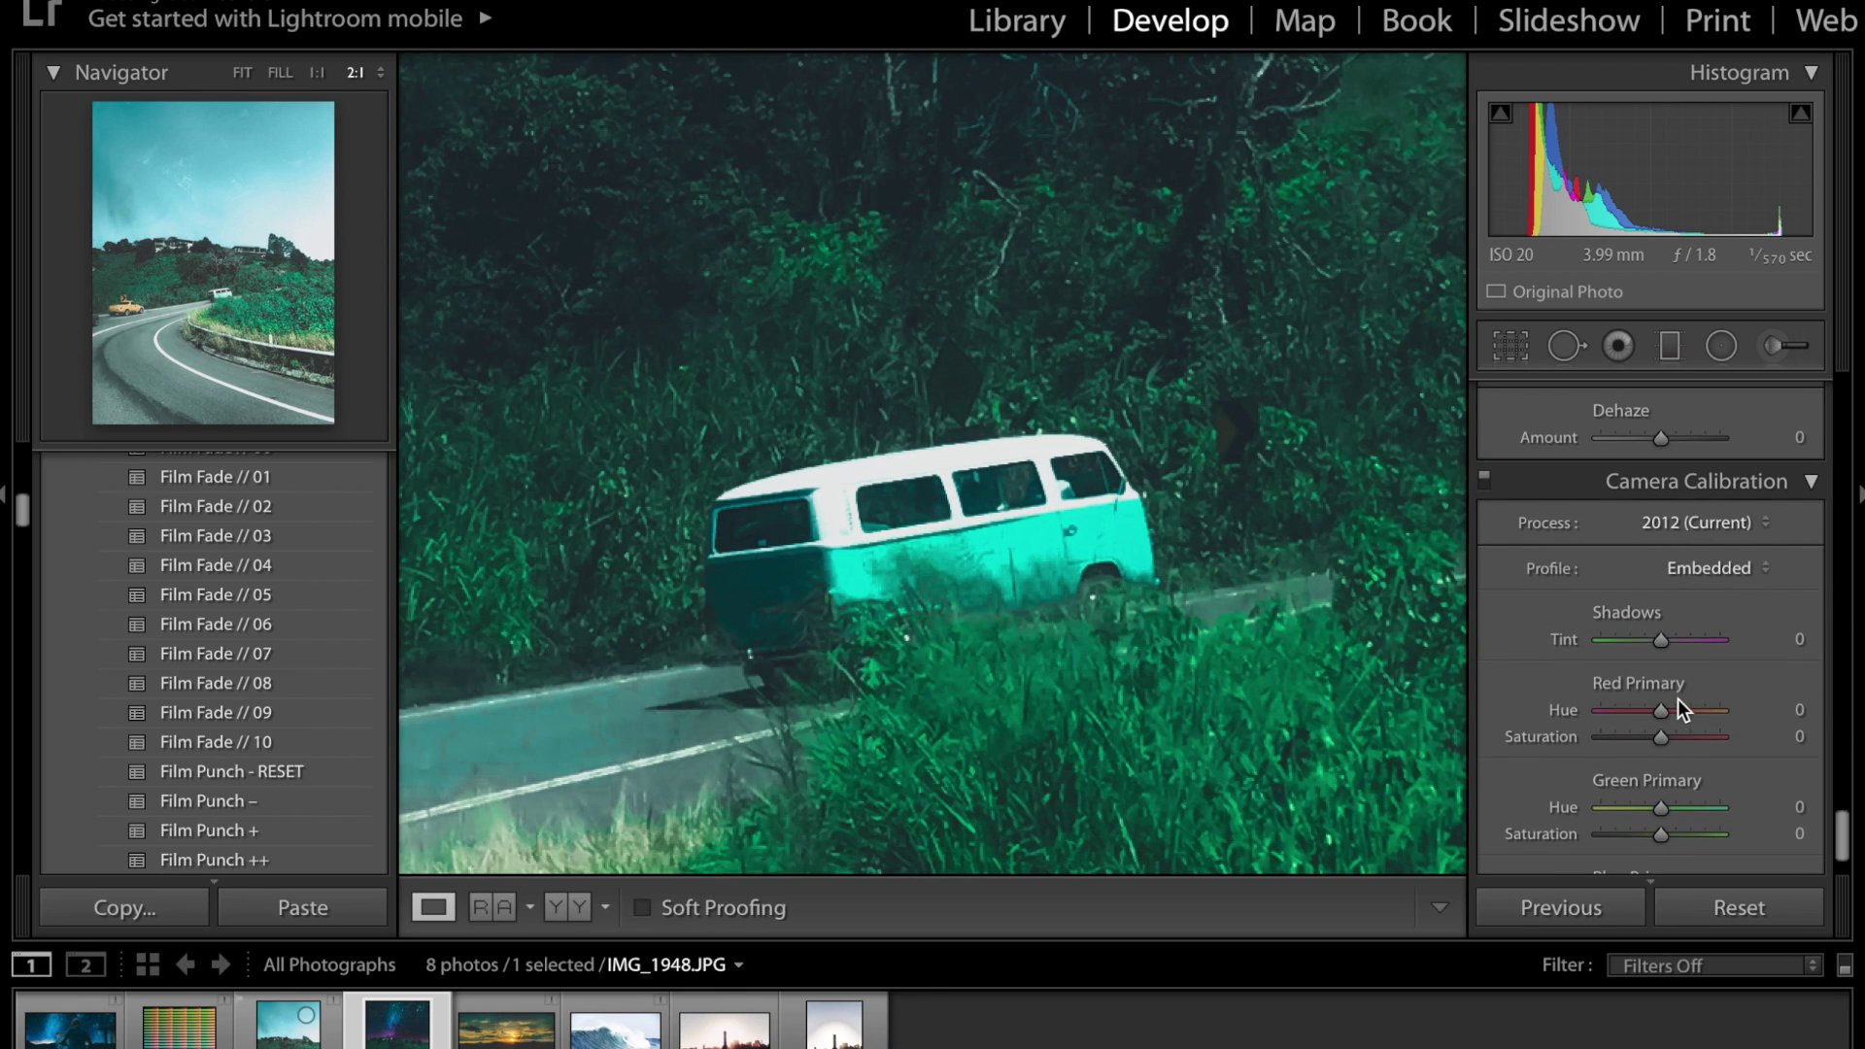
Toggle between the full photo and a 2:1 close-up to check the corrections
{"action": "left_click", "coordinate": [833, 483]}
{"action": "left_click", "coordinate": [833, 482]}
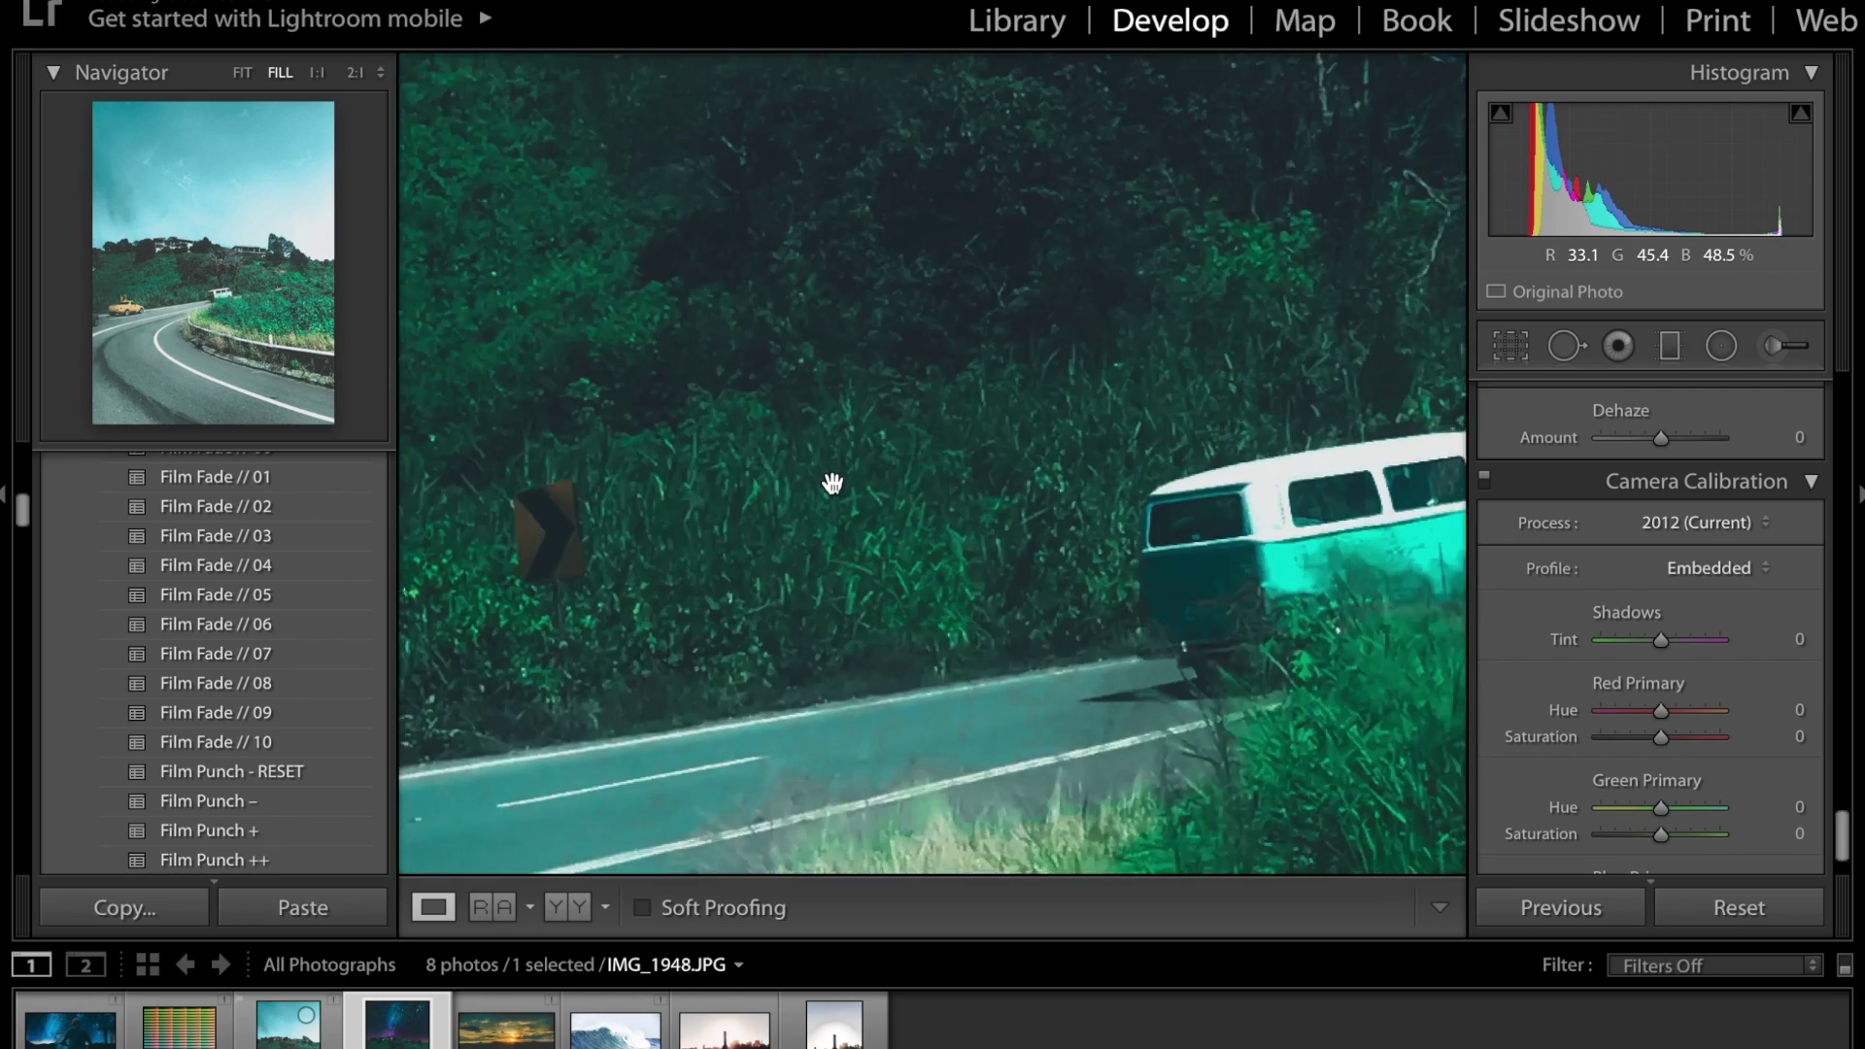
{"action": "left_click", "coordinate": [832, 483]}
{"action": "left_click", "coordinate": [833, 483]}
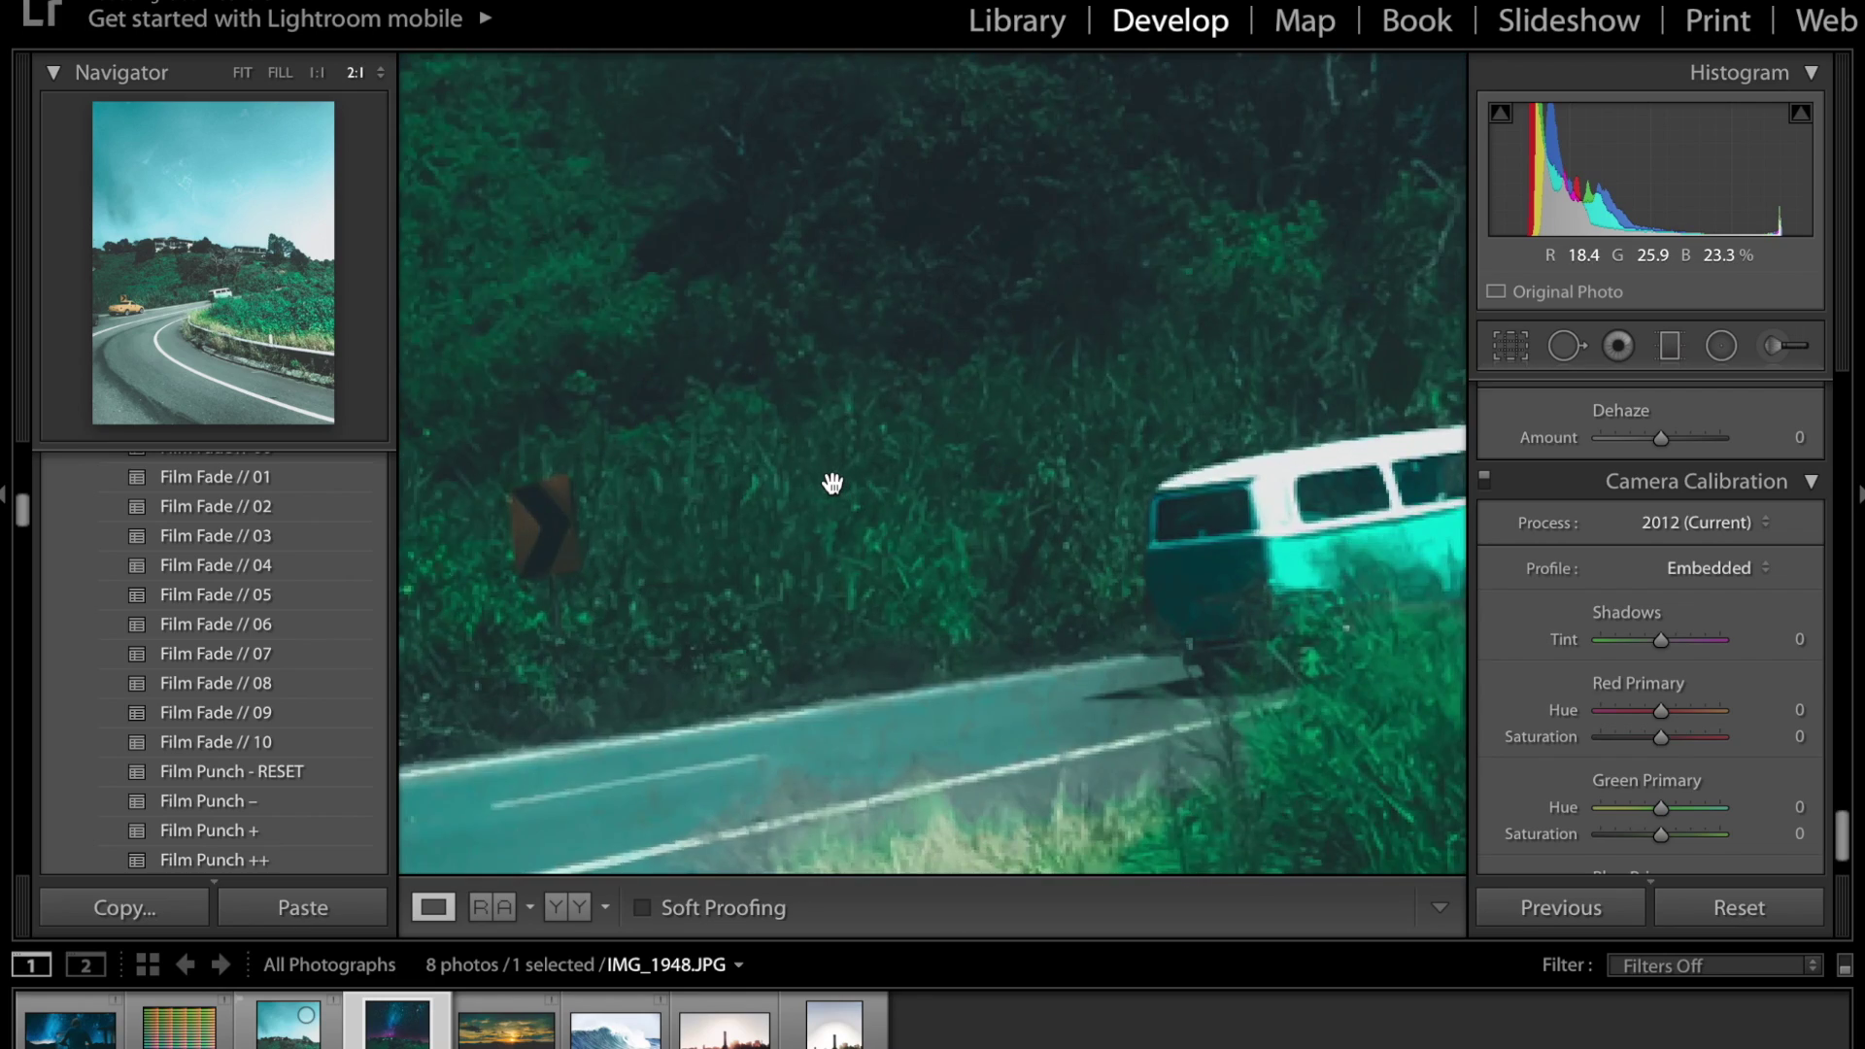
{"action": "left_click", "coordinate": [832, 483]}
{"action": "left_click", "coordinate": [832, 482]}
{"action": "left_click", "coordinate": [833, 483]}
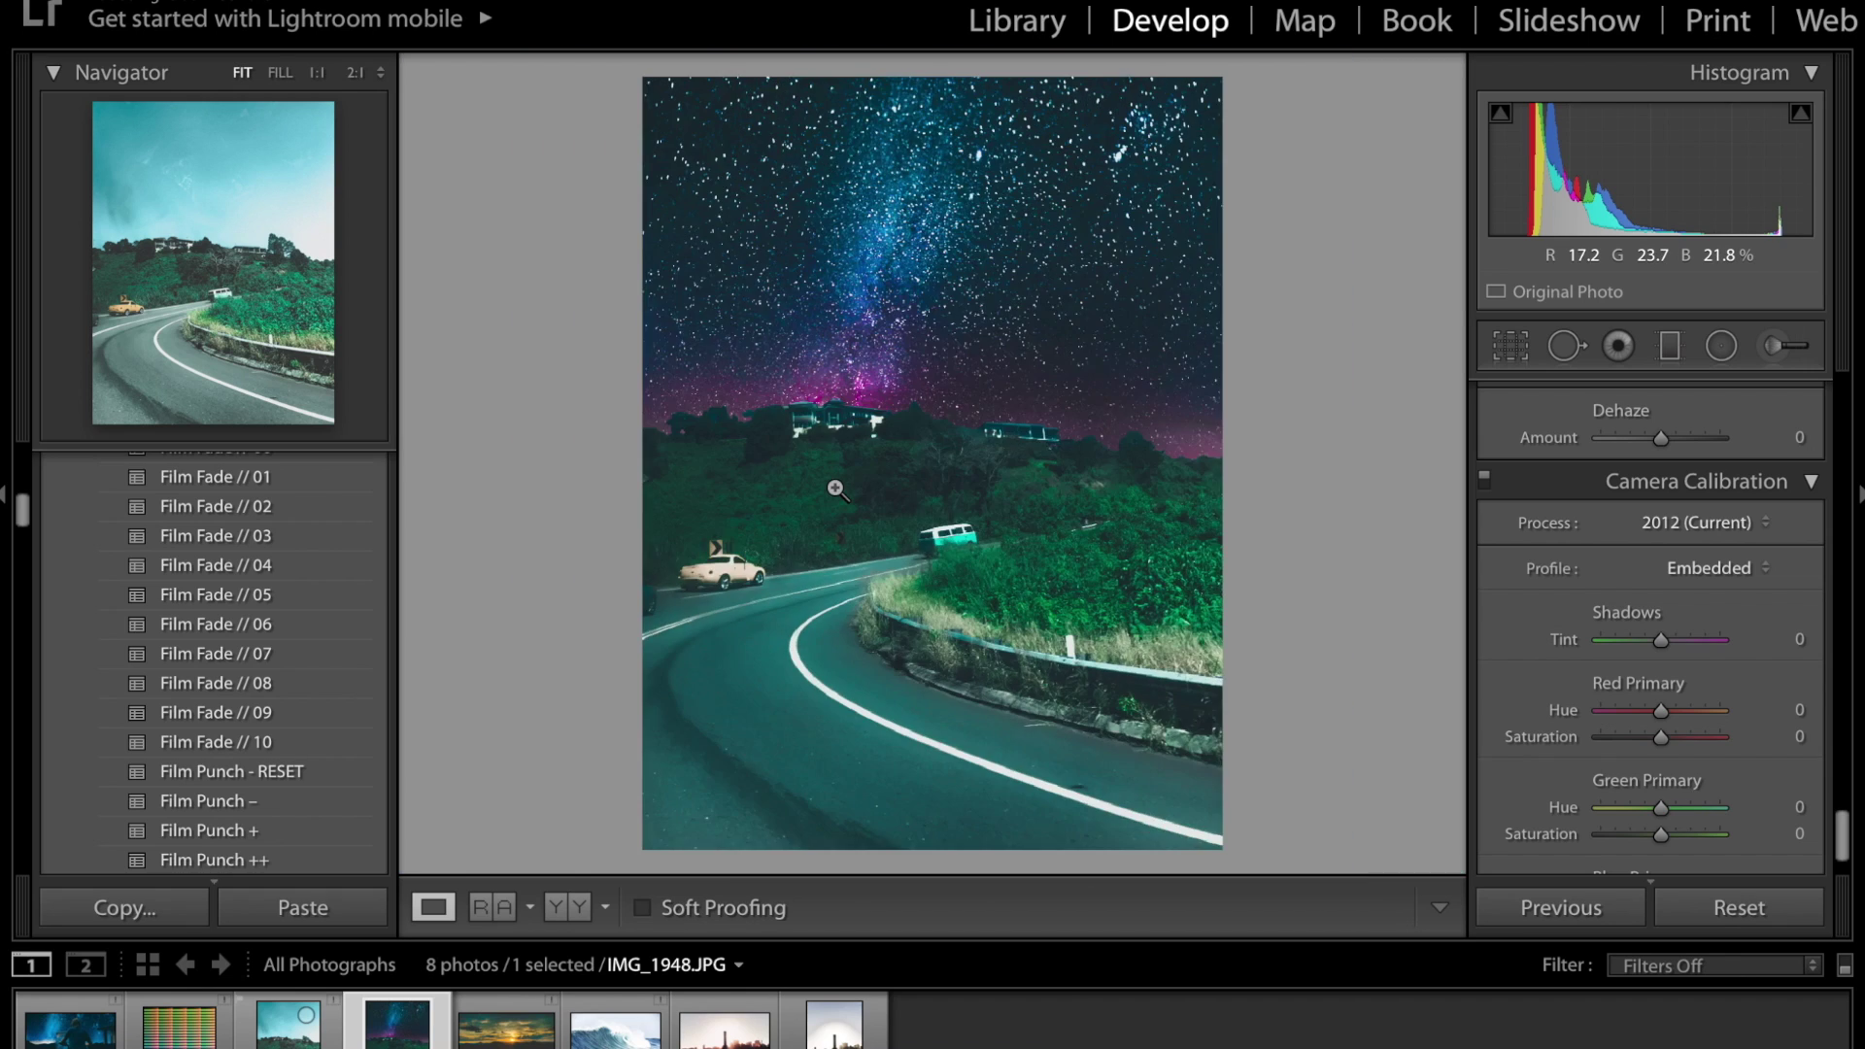
{"action": "left_click", "coordinate": [834, 486]}
Set Red Primary to Hue +69 and Saturation +100, discarding a trial magenta shadow tint
{"action": "left_click", "coordinate": [834, 485]}
{"action": "left_click_drag", "start_coordinate": [1661, 641], "coordinate": [1778, 657]}
{"action": "key", "text": "ctrl+z"}
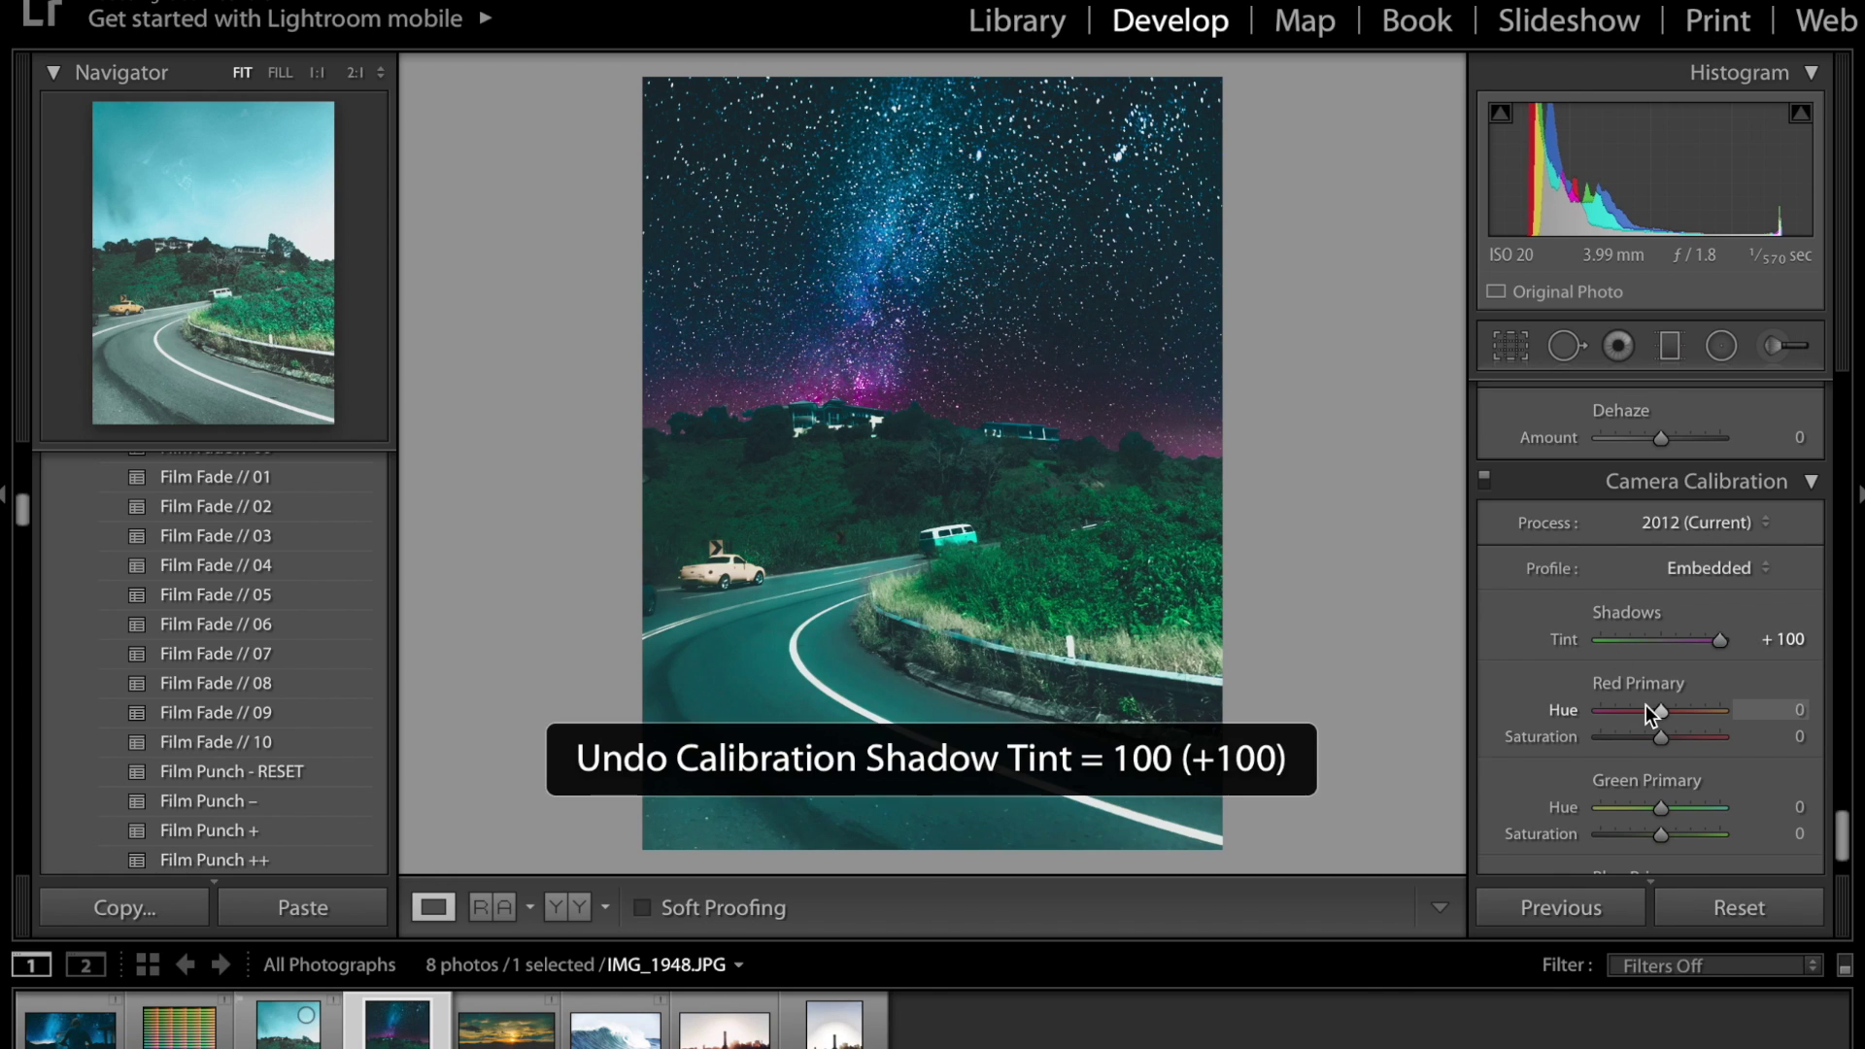
{"action": "left_click_drag", "start_coordinate": [1659, 736], "coordinate": [1808, 746]}
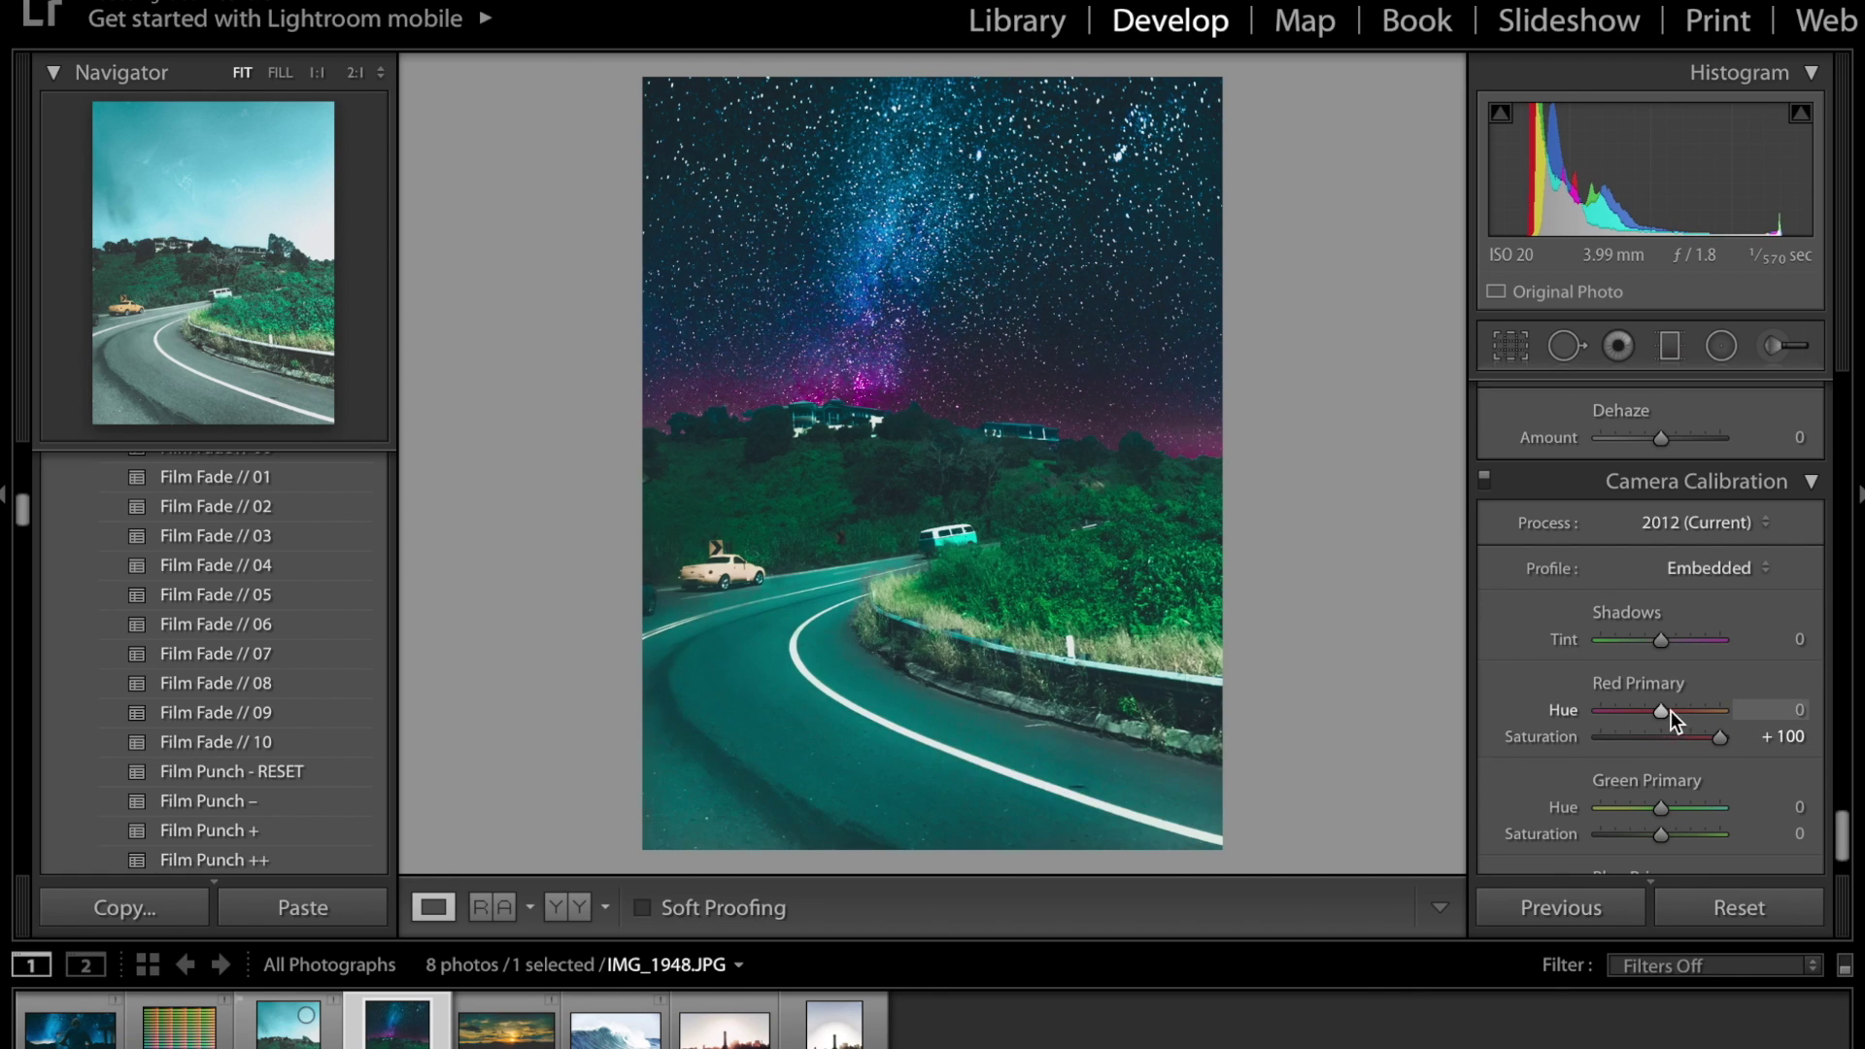
{"action": "left_click_drag", "start_coordinate": [1671, 711], "coordinate": [1711, 715]}
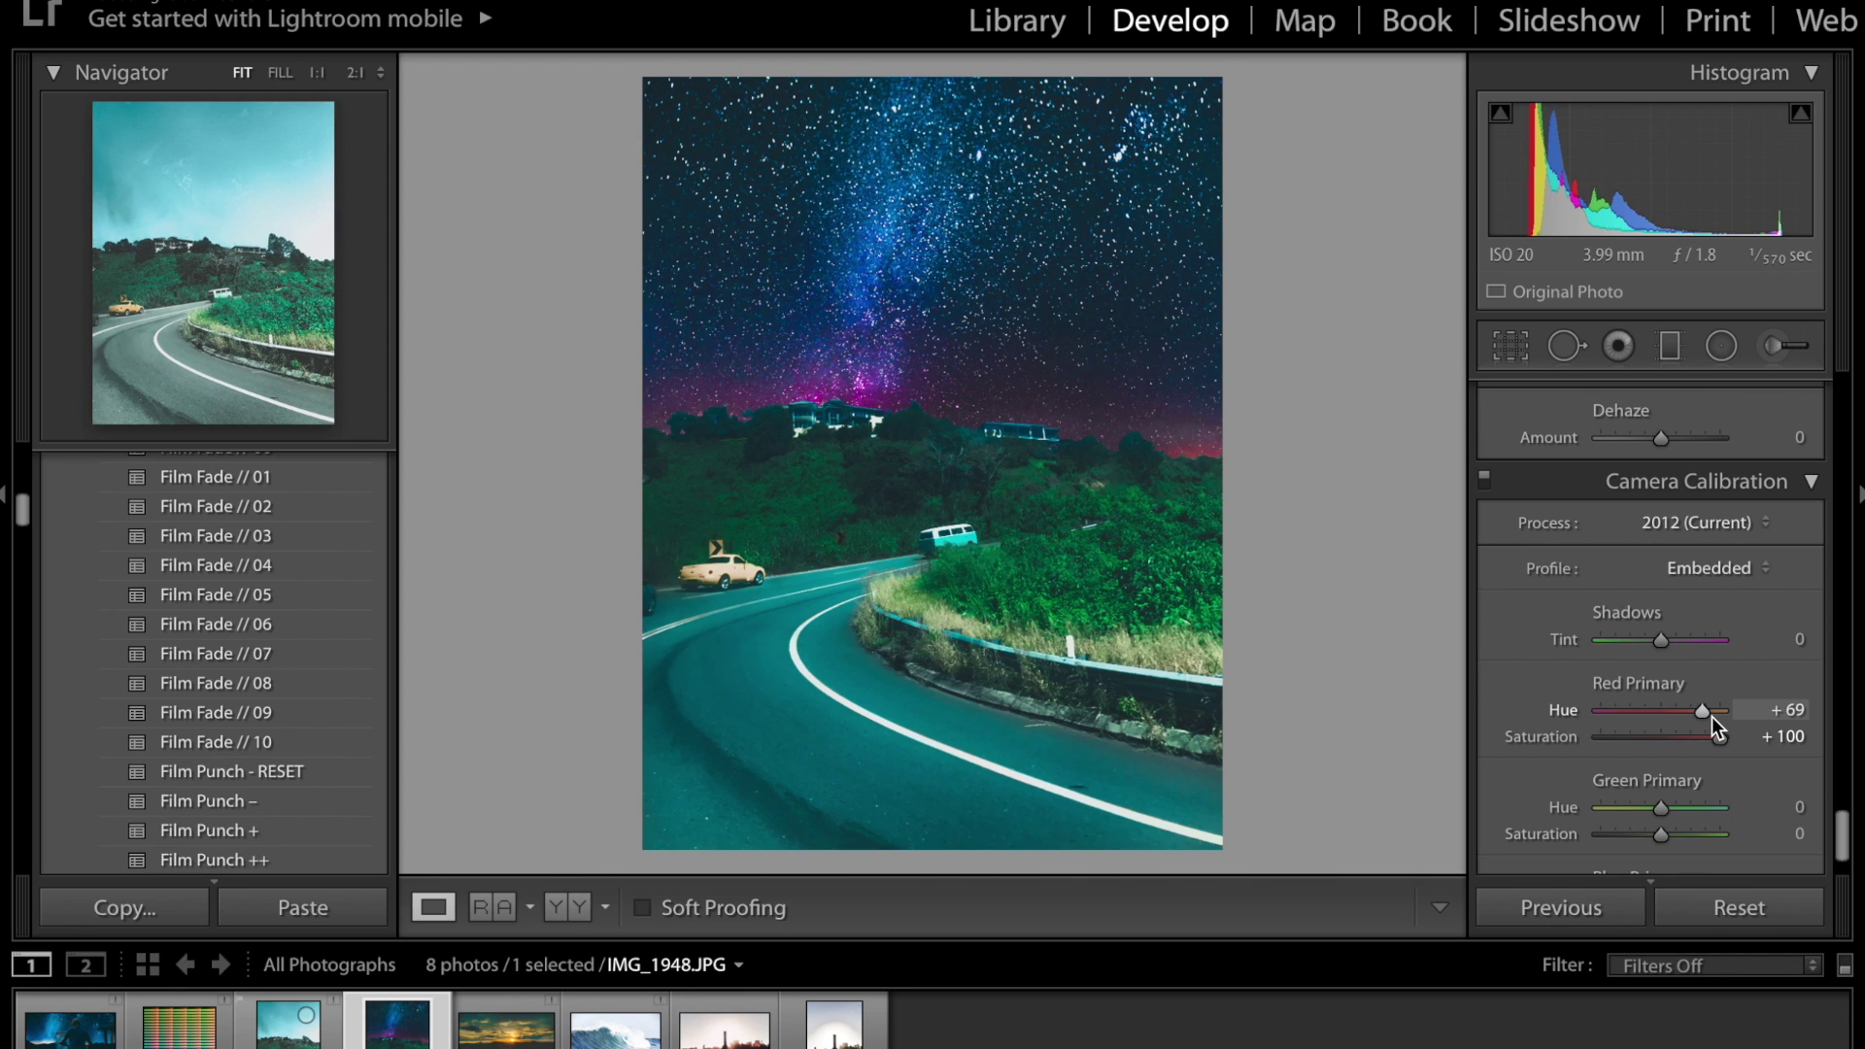
Lower Luminance noise reduction to 20
{"action": "scroll", "coordinate": [1712, 715], "scroll_direction": "up", "scroll_amount": 10}
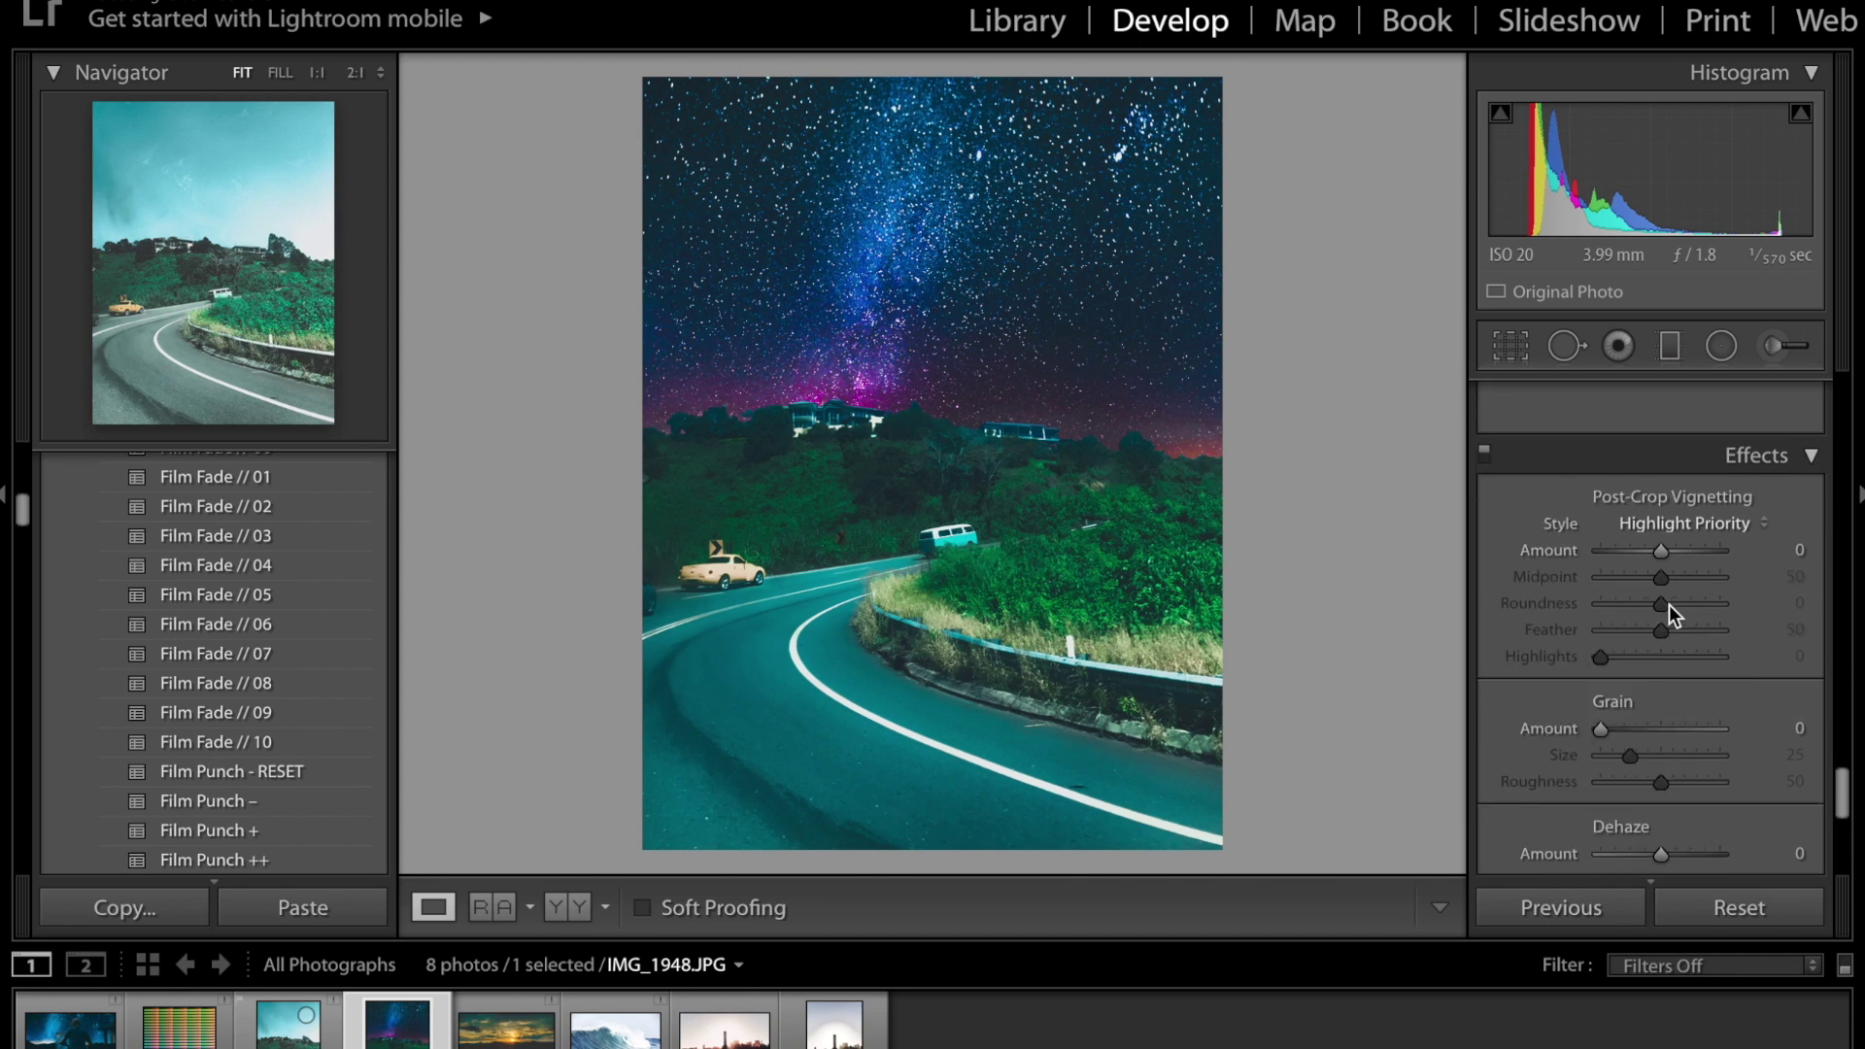
{"action": "scroll", "coordinate": [1669, 598], "scroll_direction": "up", "scroll_amount": 10}
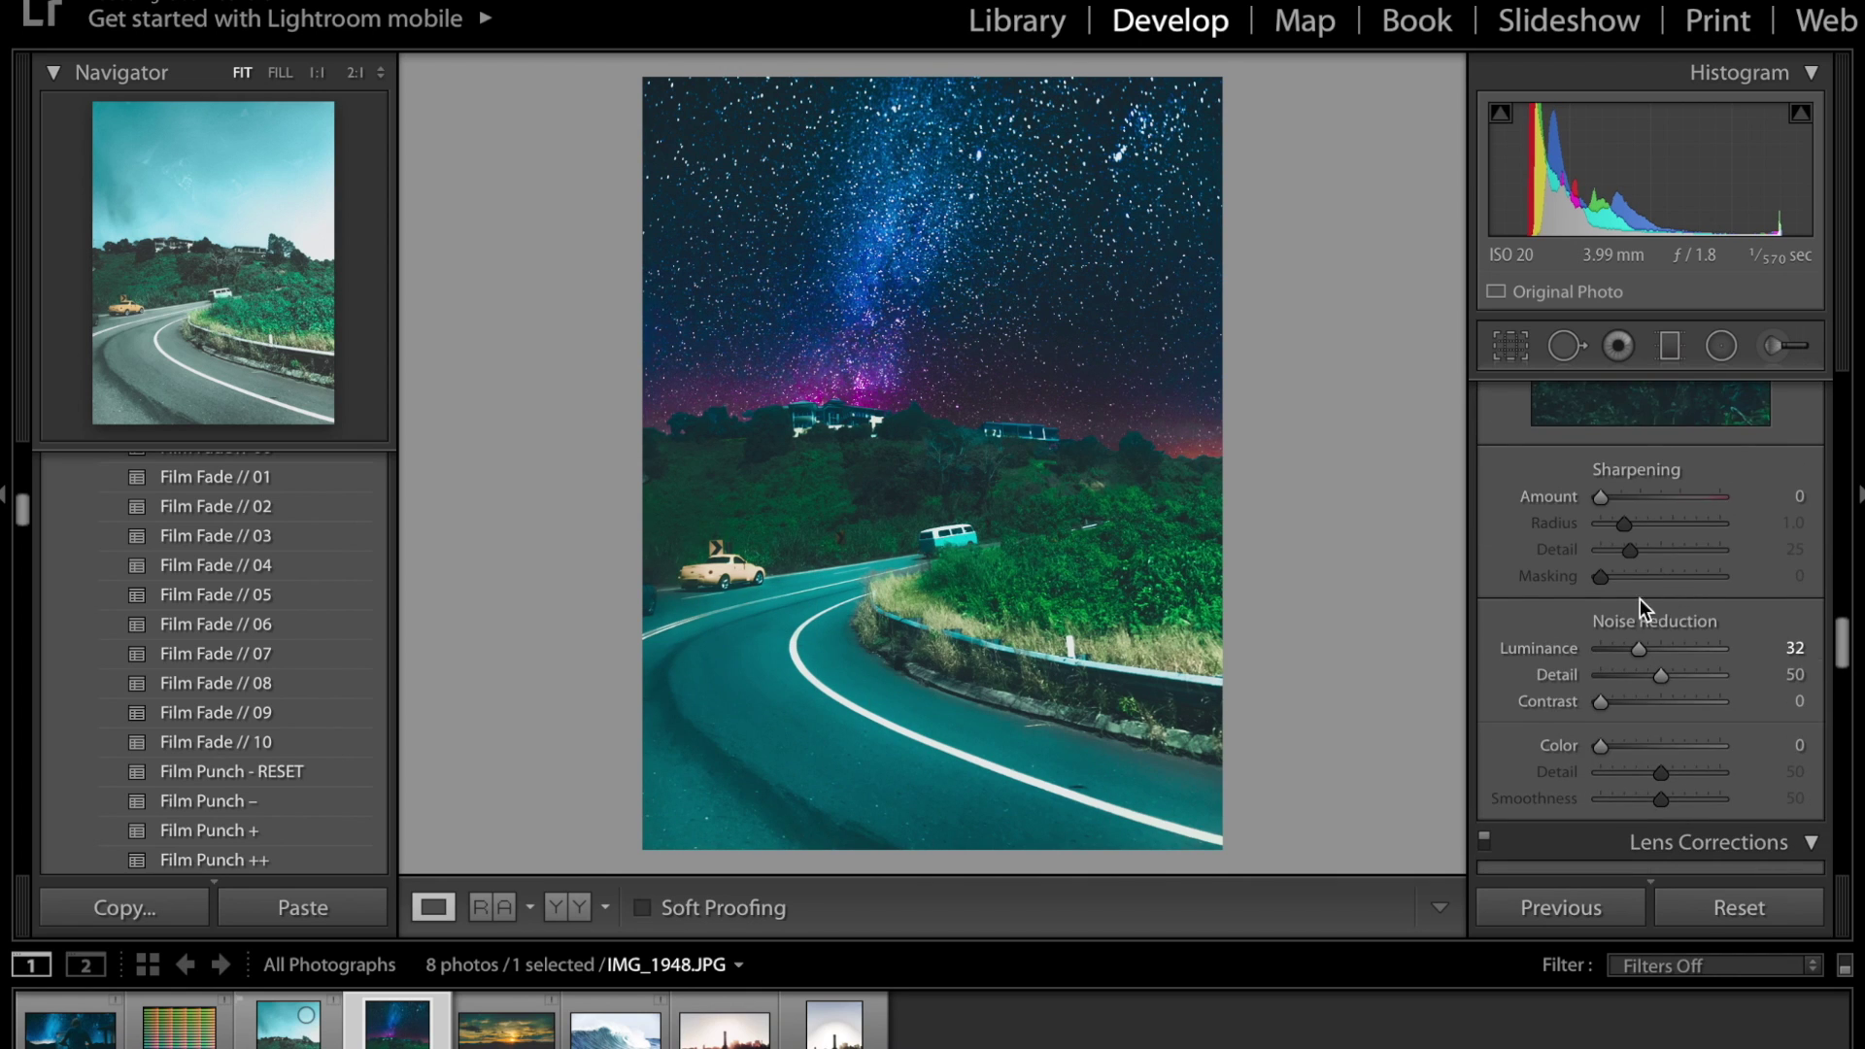
{"action": "left_click_drag", "start_coordinate": [1644, 649], "coordinate": [1628, 649]}
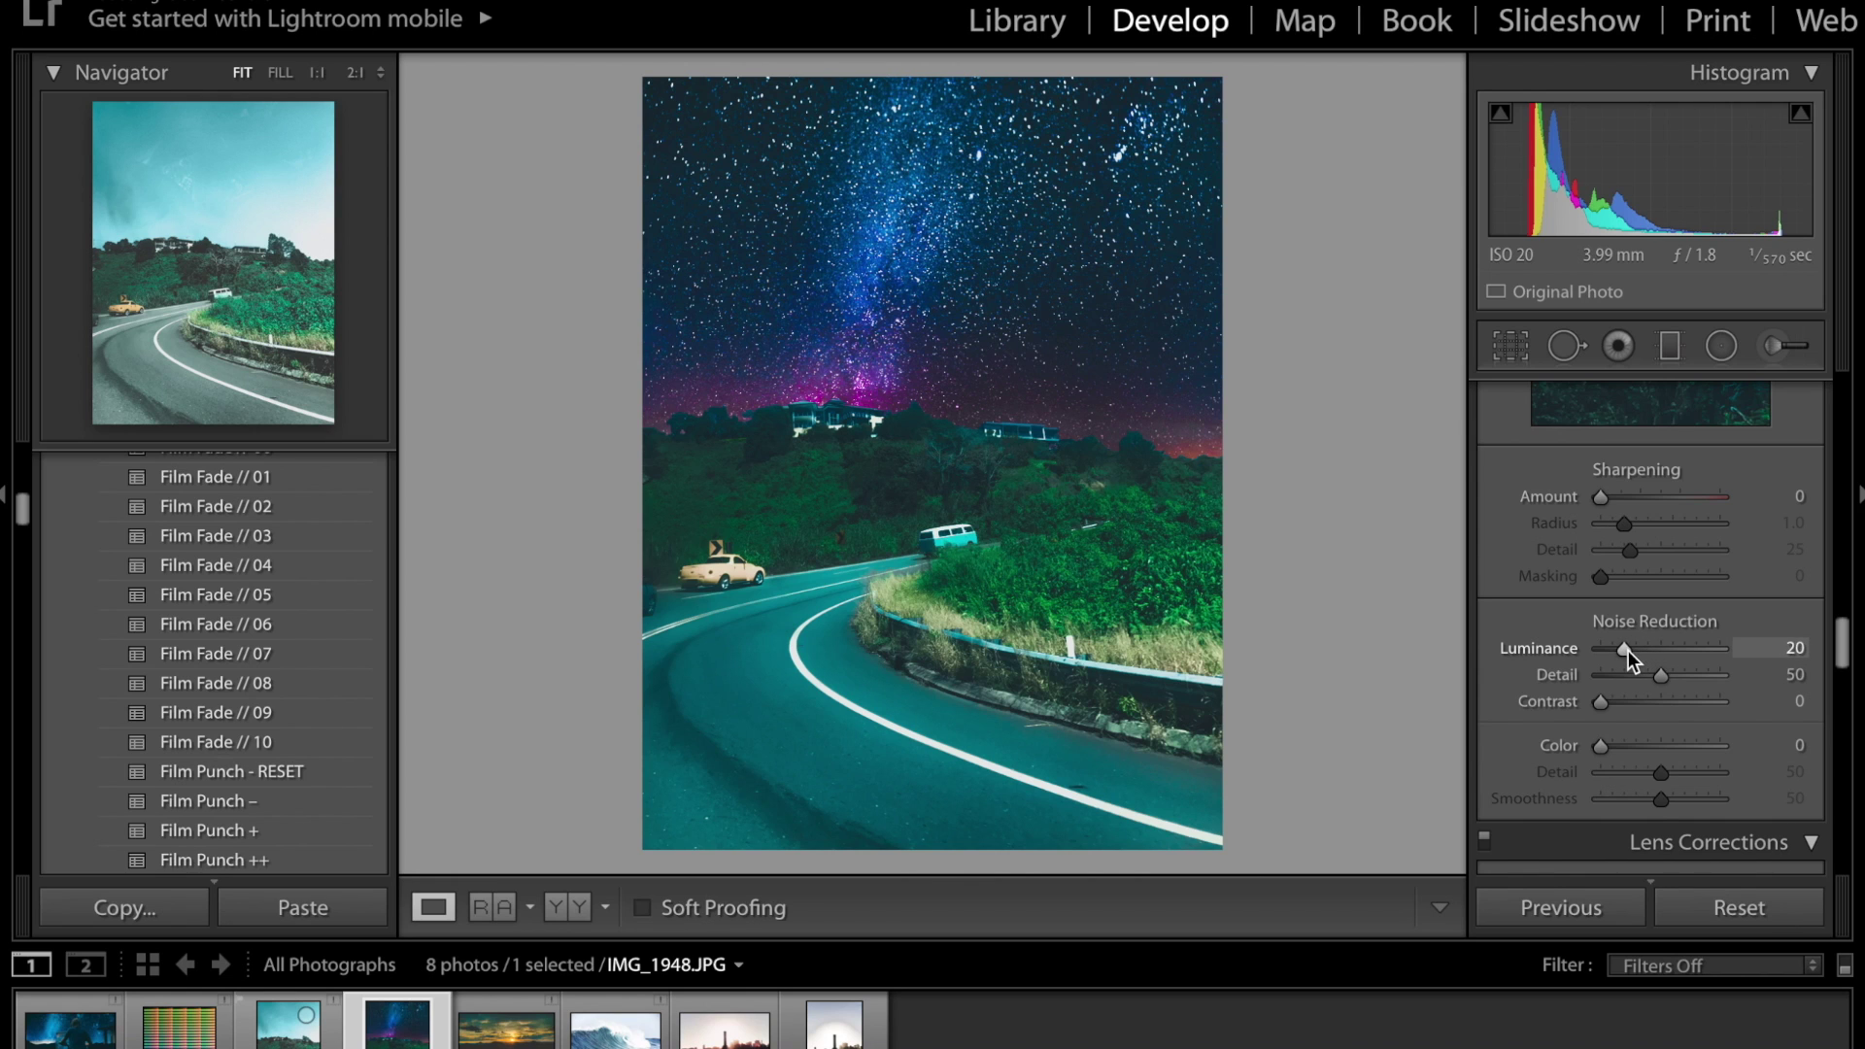
{"action": "scroll", "coordinate": [1628, 650], "scroll_direction": "down", "scroll_amount": 4}
{"action": "scroll", "coordinate": [1628, 650], "scroll_direction": "down", "scroll_amount": 10}
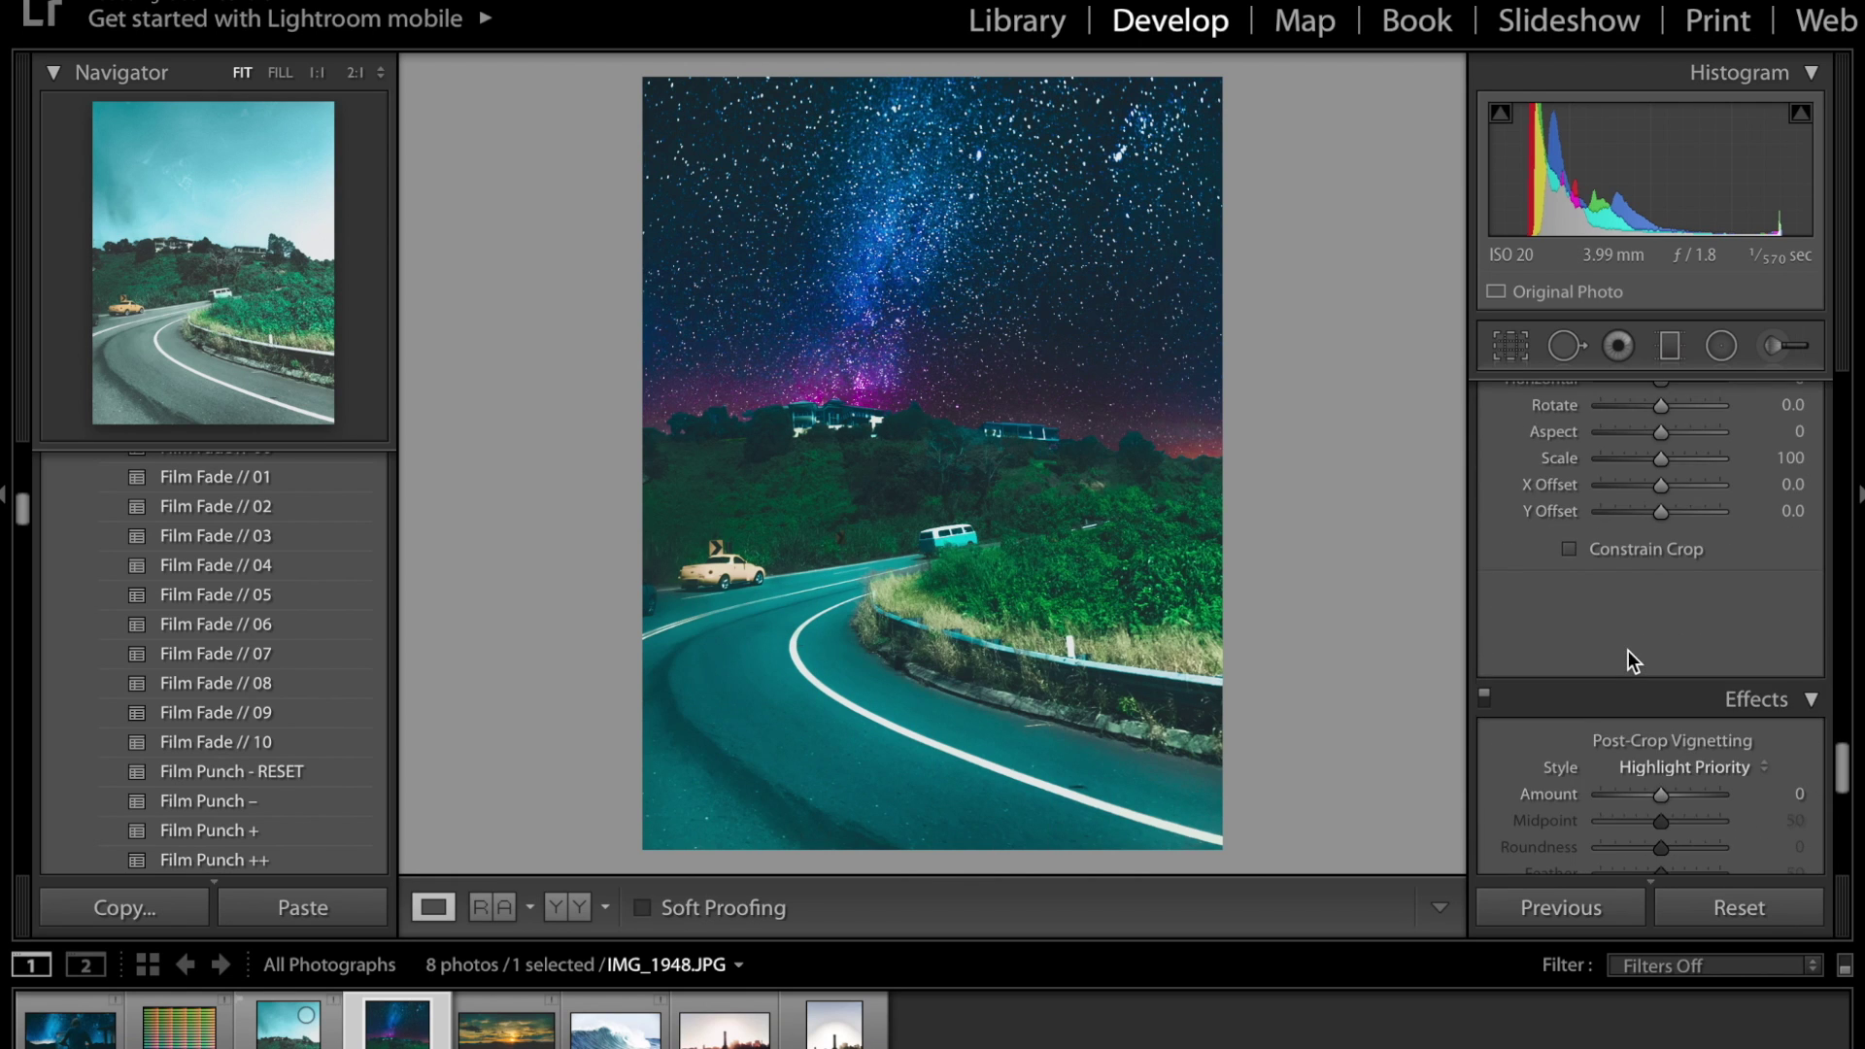
{"action": "scroll", "coordinate": [1628, 650], "scroll_direction": "down", "scroll_amount": 8}
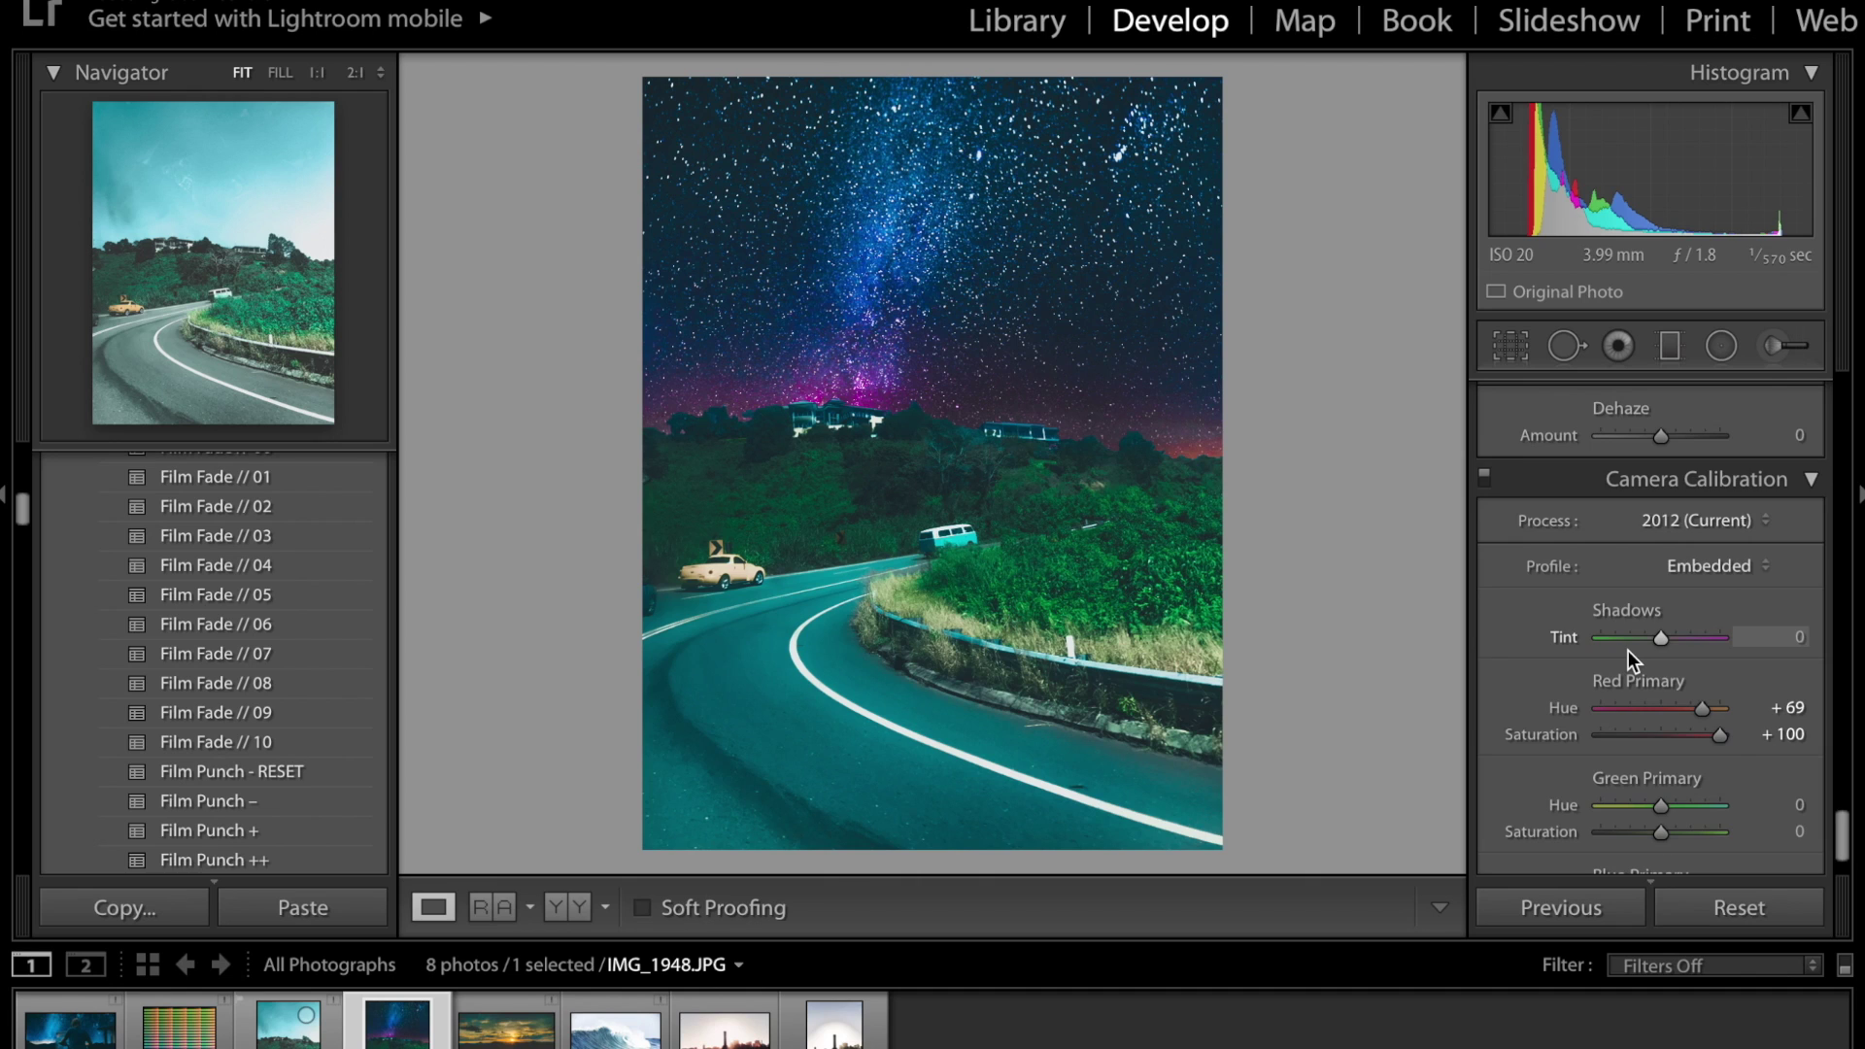
Set Green Primary to Hue +65, Saturation +80, and Blue Primary to Saturation +100, Hue about +51
{"action": "left_click_drag", "start_coordinate": [1661, 742], "coordinate": [1766, 755]}
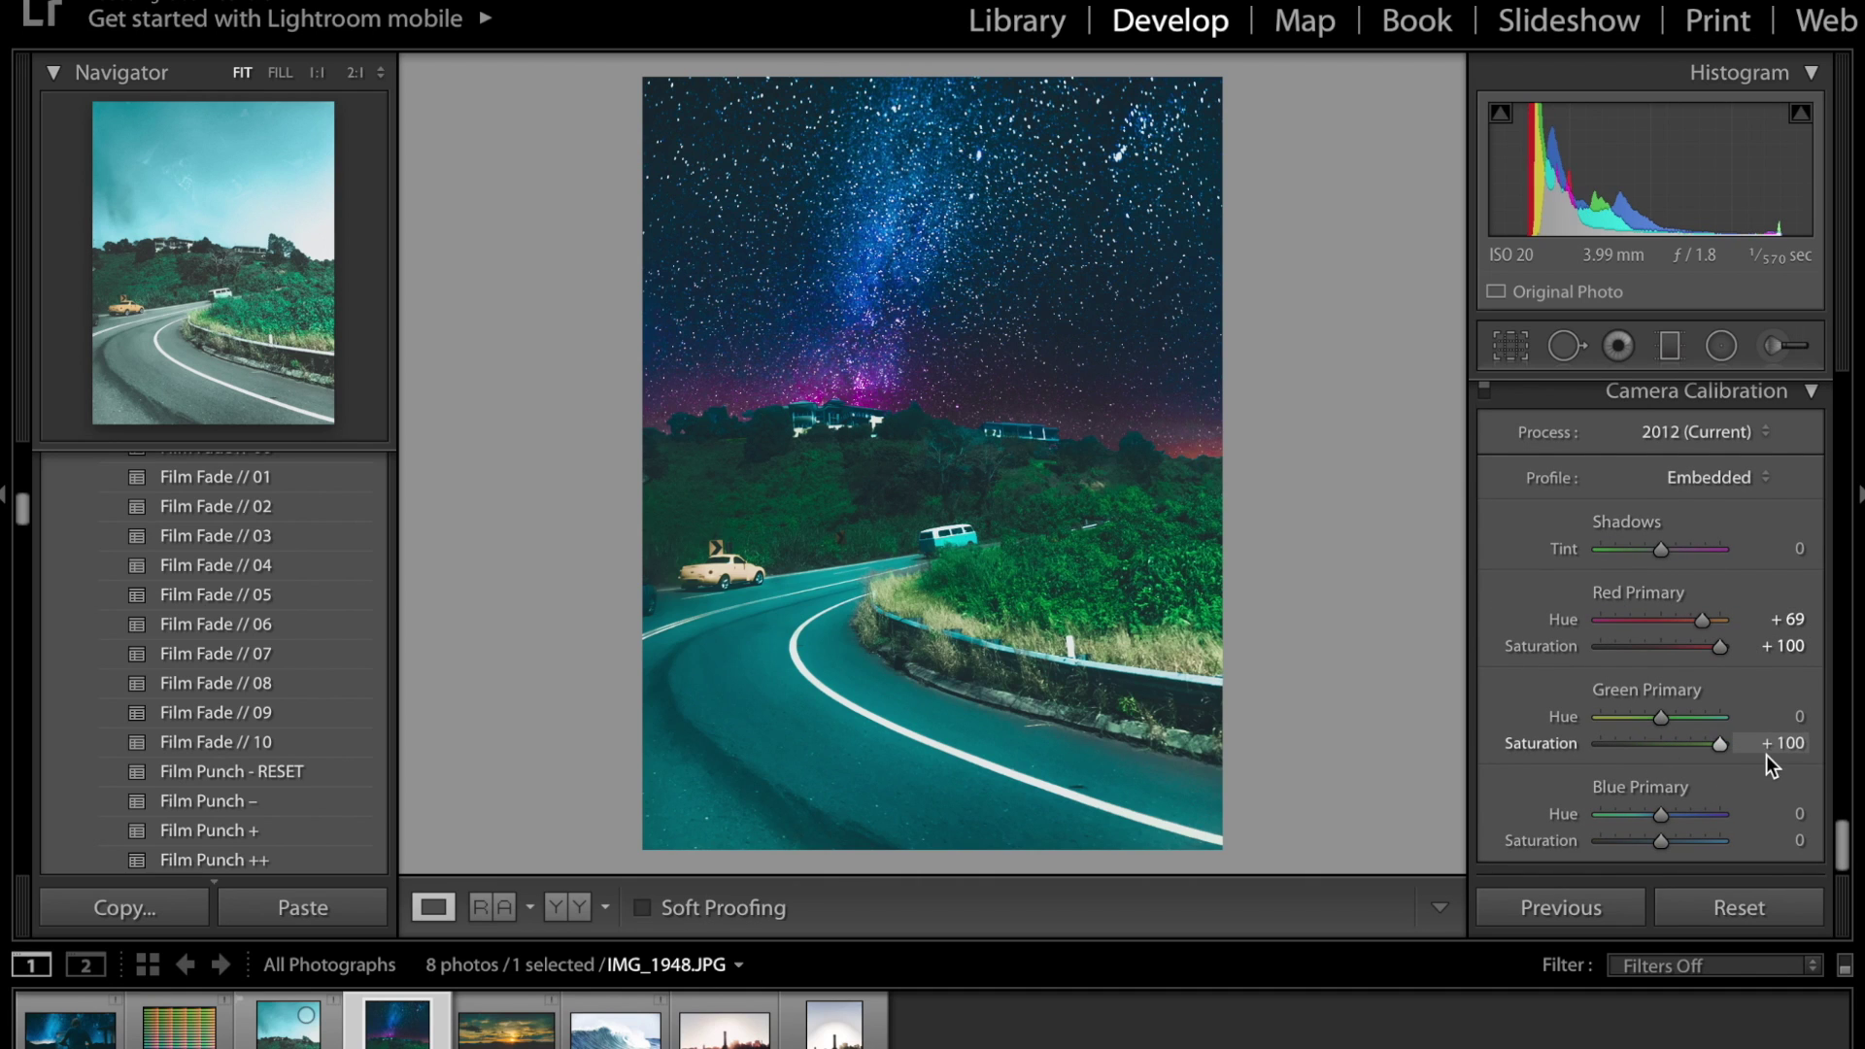
{"action": "left_click_drag", "start_coordinate": [1661, 717], "coordinate": [1704, 759]}
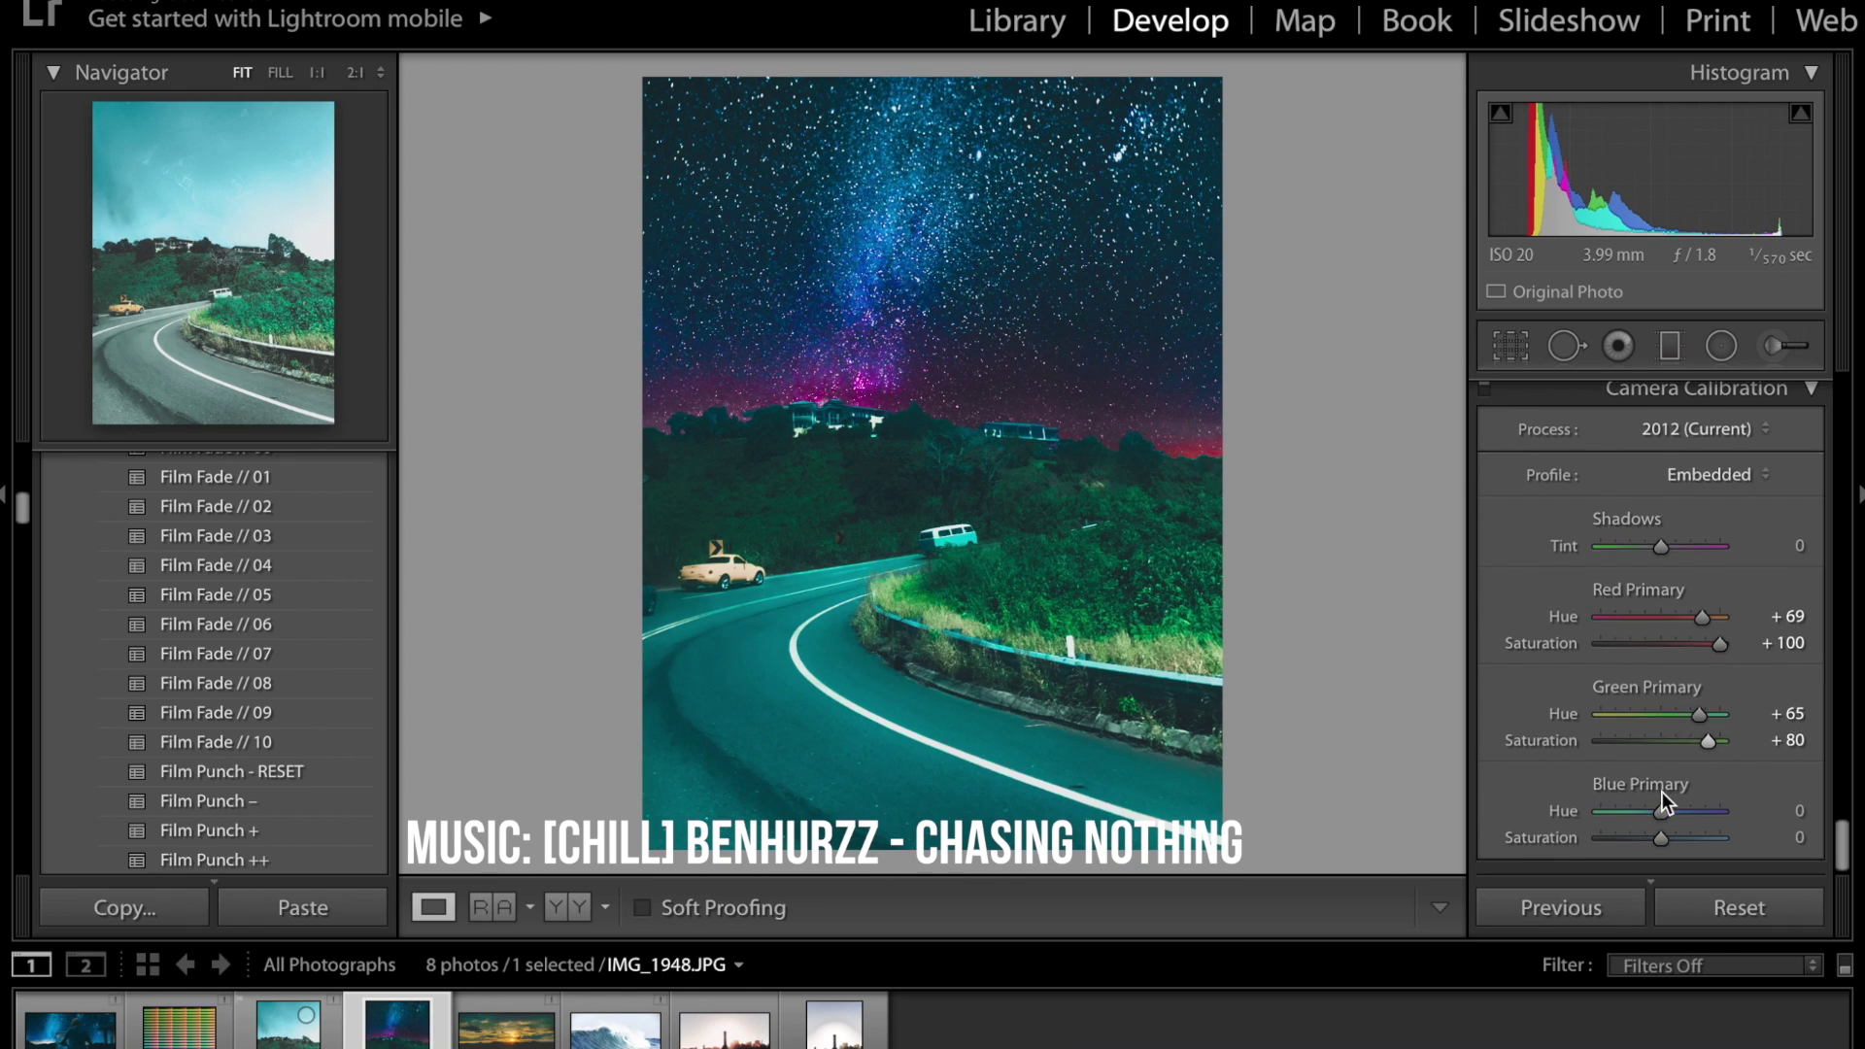
{"action": "left_click_drag", "start_coordinate": [1663, 841], "coordinate": [1799, 847]}
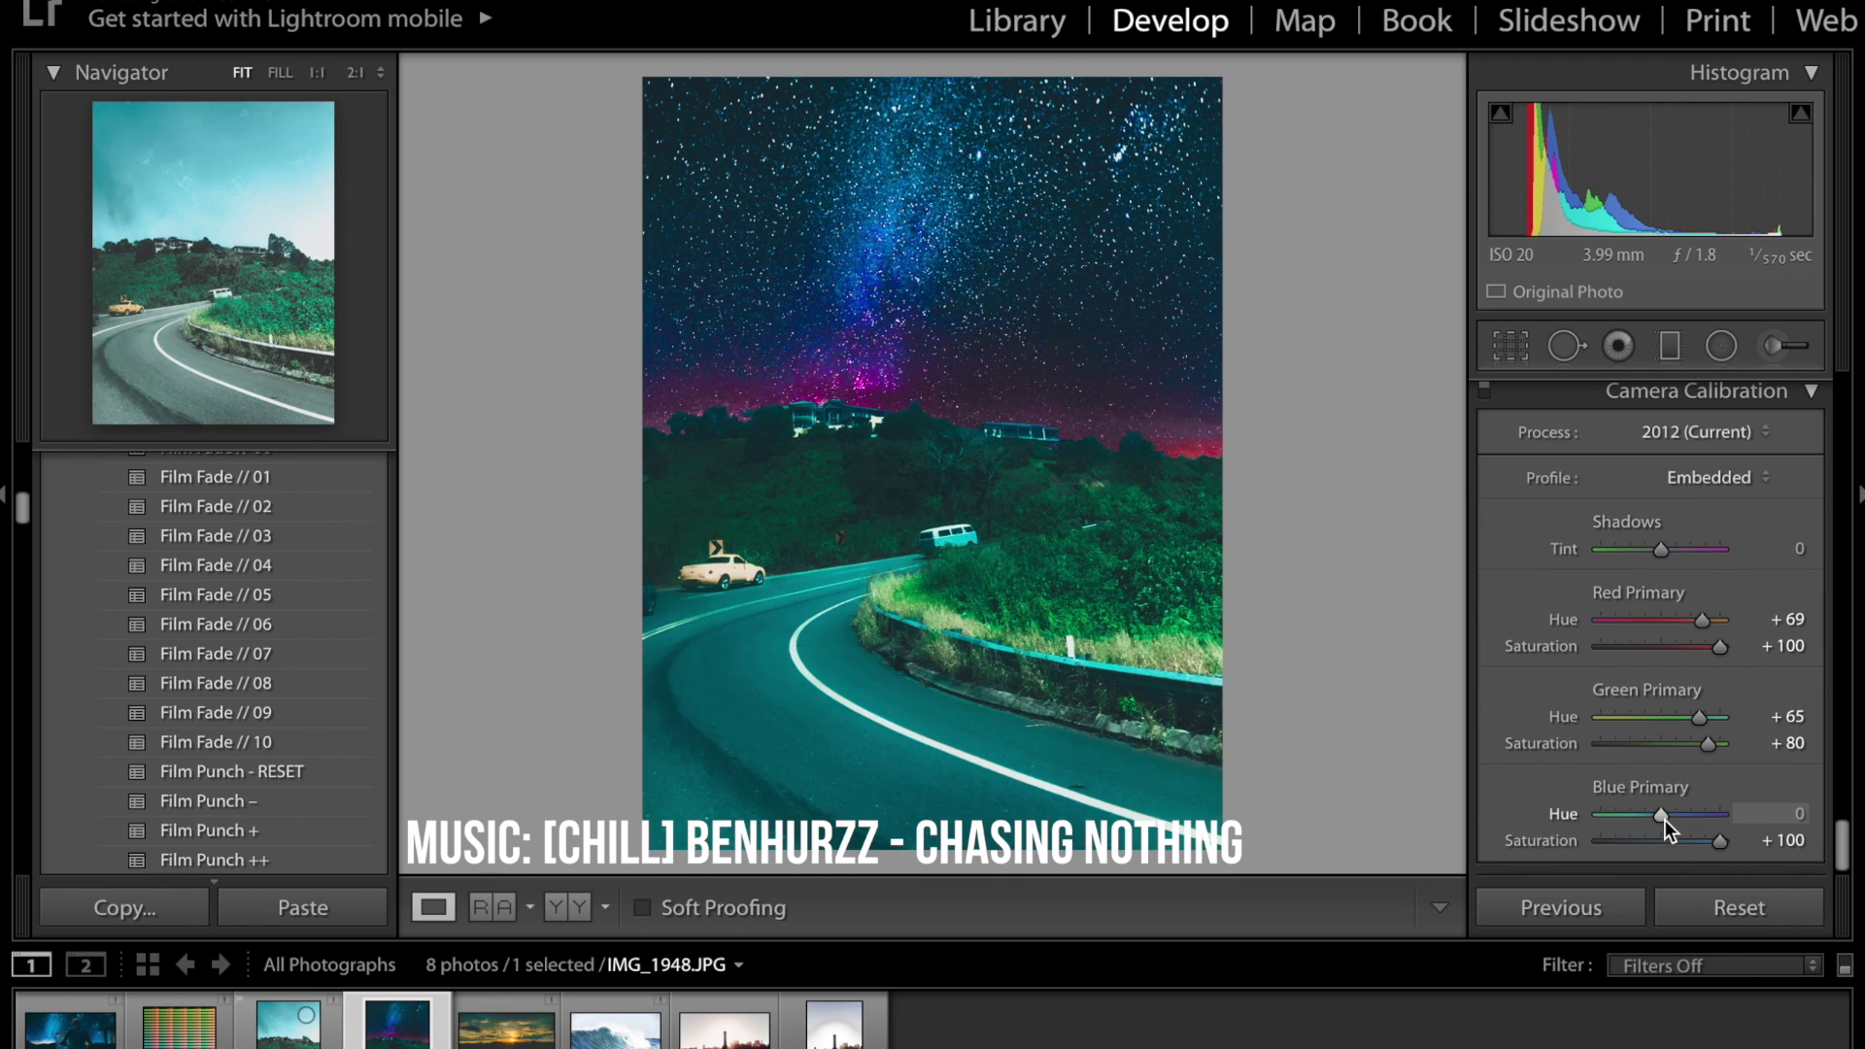
{"action": "left_click_drag", "start_coordinate": [1661, 816], "coordinate": [1831, 837]}
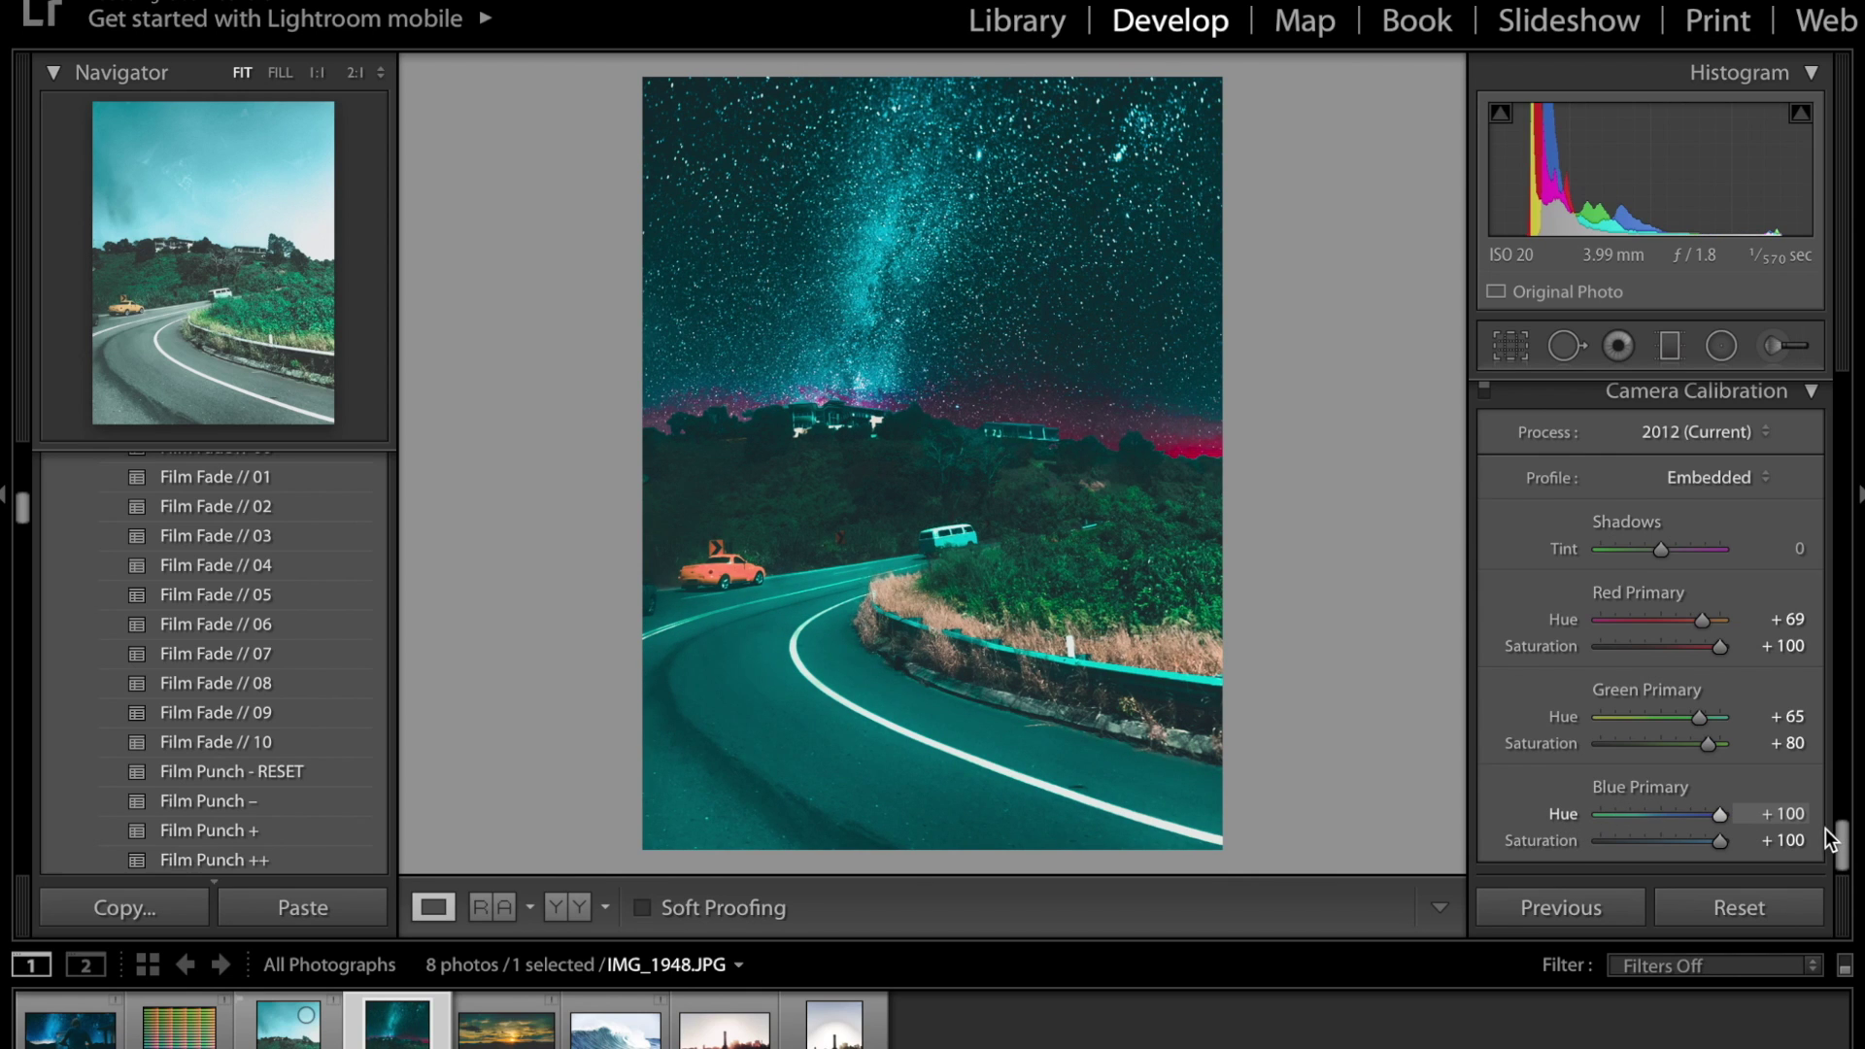
{"action": "left_click_drag", "start_coordinate": [1719, 814], "coordinate": [1682, 841]}
{"action": "scroll", "coordinate": [1644, 653], "scroll_direction": "up", "scroll_amount": 15}
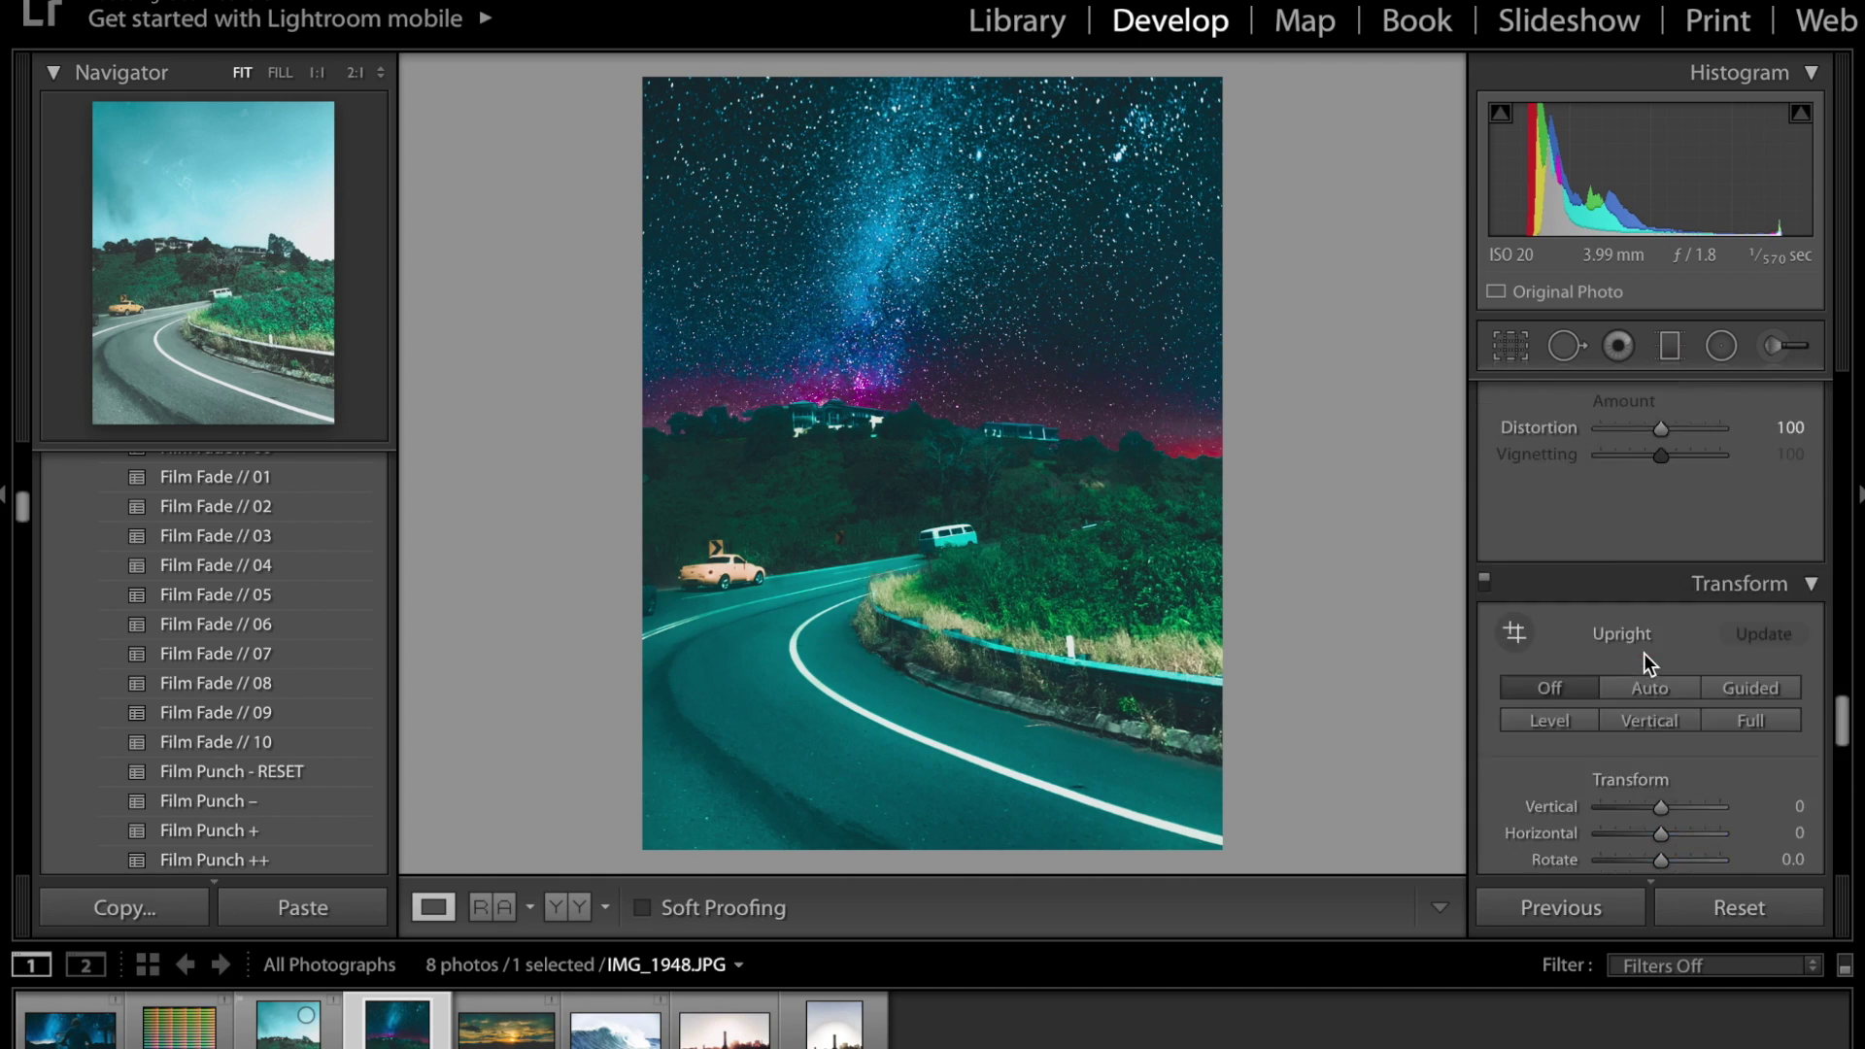